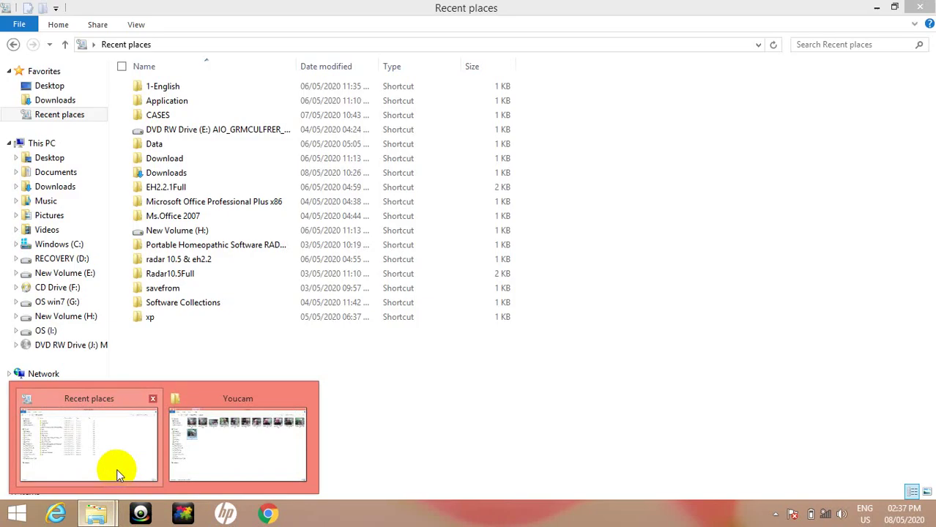
Step: Open the Radar 10 folder on the New Volume (E:) drive
left_click(116, 469)
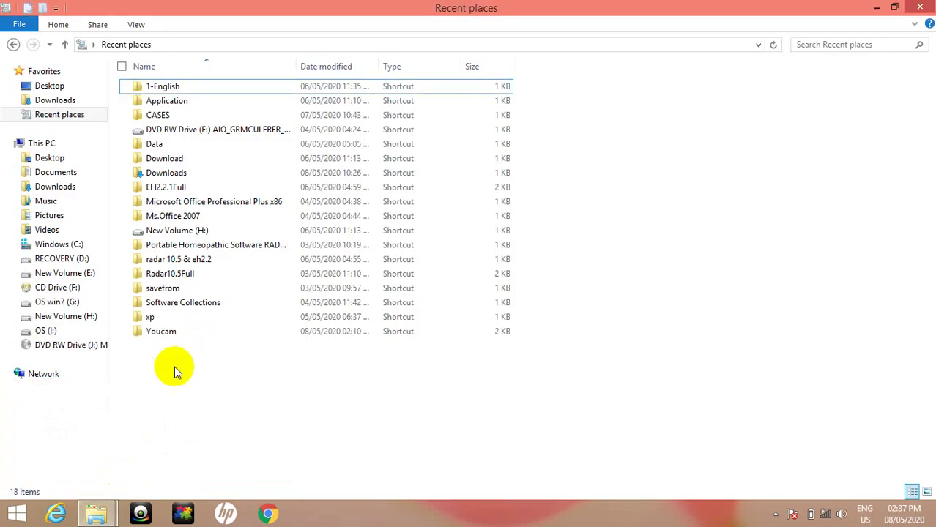
left_click(74, 275)
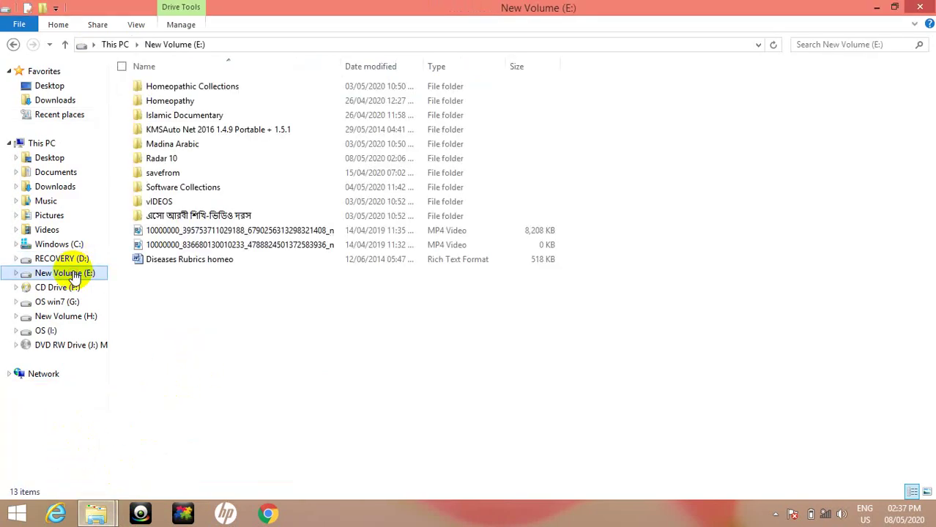
double_click(245, 159)
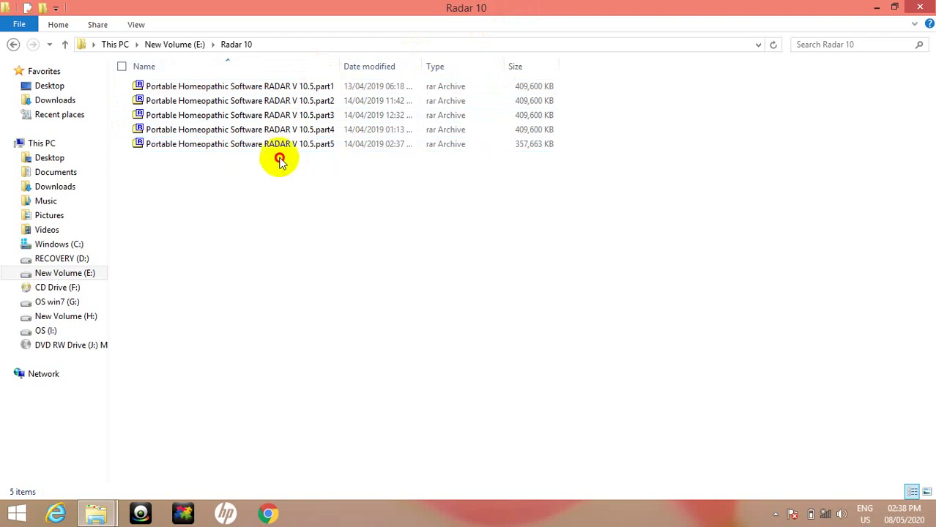
Step: Extract all five Portable Homeopathic Software RADAR V 10.5 part archives into the current folder with 7-Zip, and minimize the folder window
left_click_drag(278, 158, 282, 88)
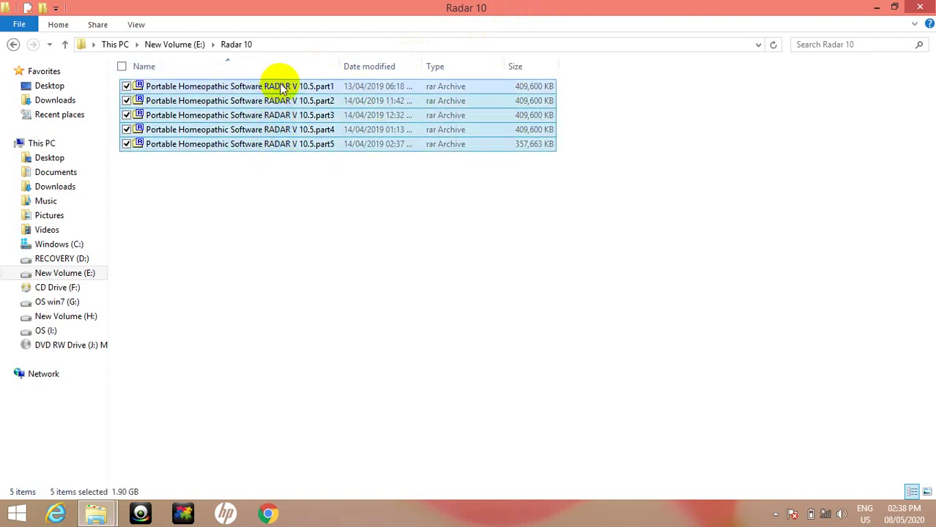
right_click(279, 83)
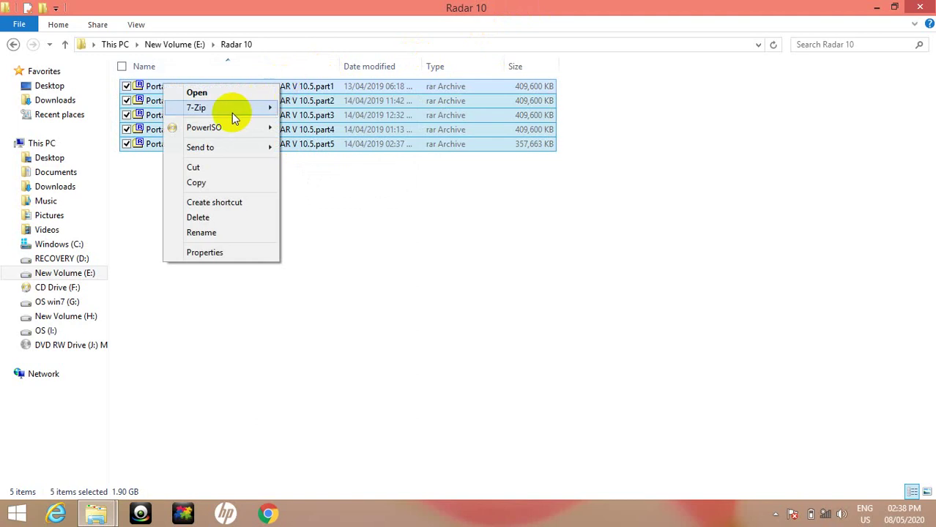
mouse_move(232, 113)
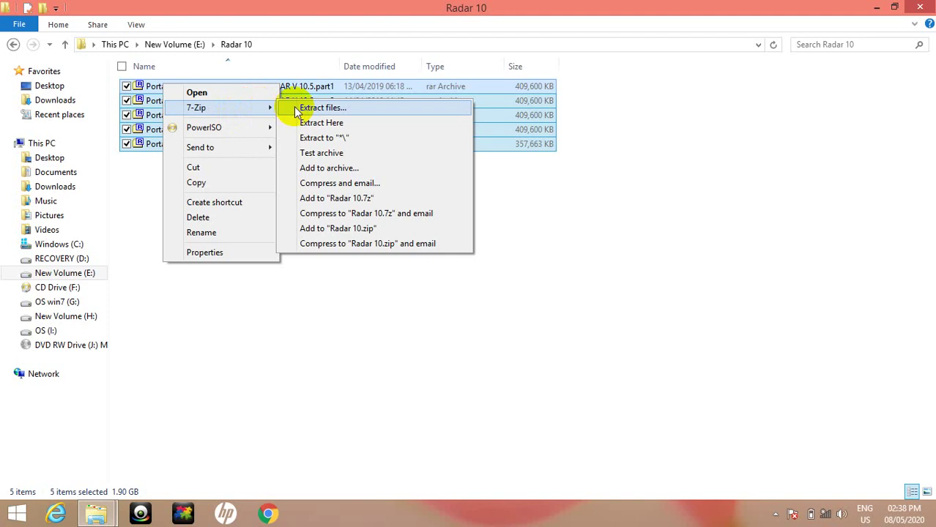
left_click(347, 126)
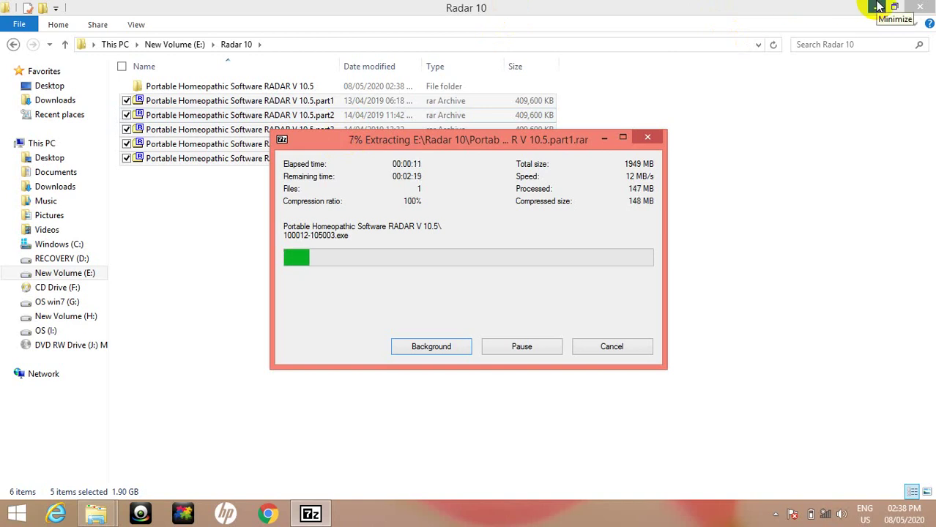
left_click(879, 6)
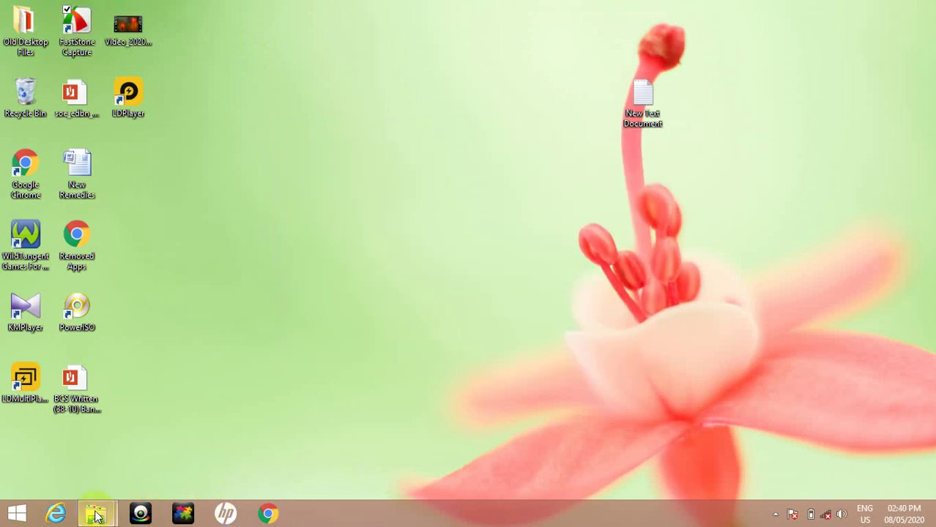
Step: Extract the RADAR10 archive in place with 7-Zip inside the extracted Portable Homeopathic Software RADAR V 10.5 folder, and minimize the folder window
mouse_move(95, 515)
left_click(115, 472)
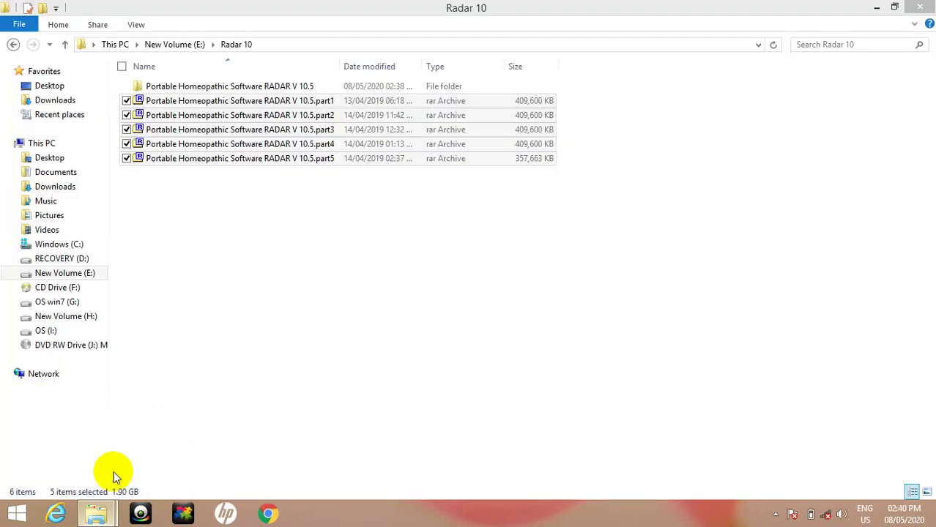
double_click(325, 85)
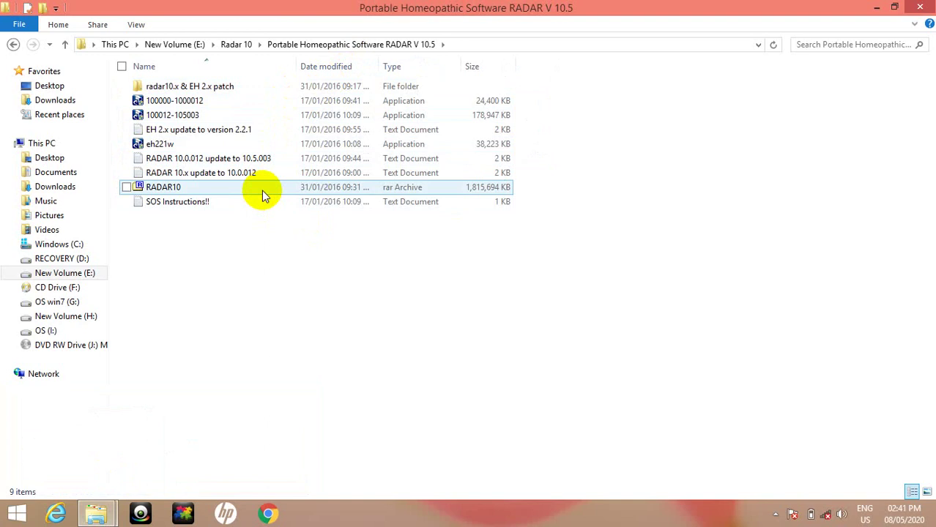
left_click(291, 194)
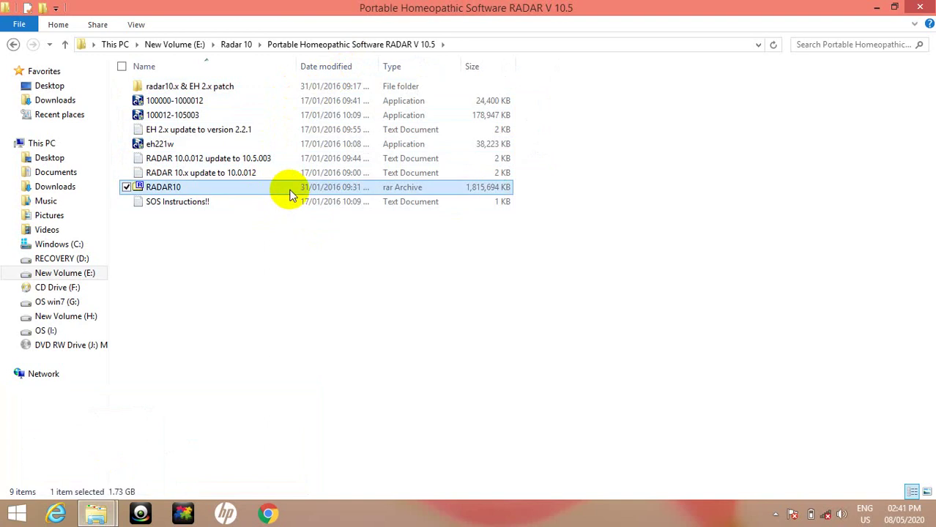
right_click(291, 194)
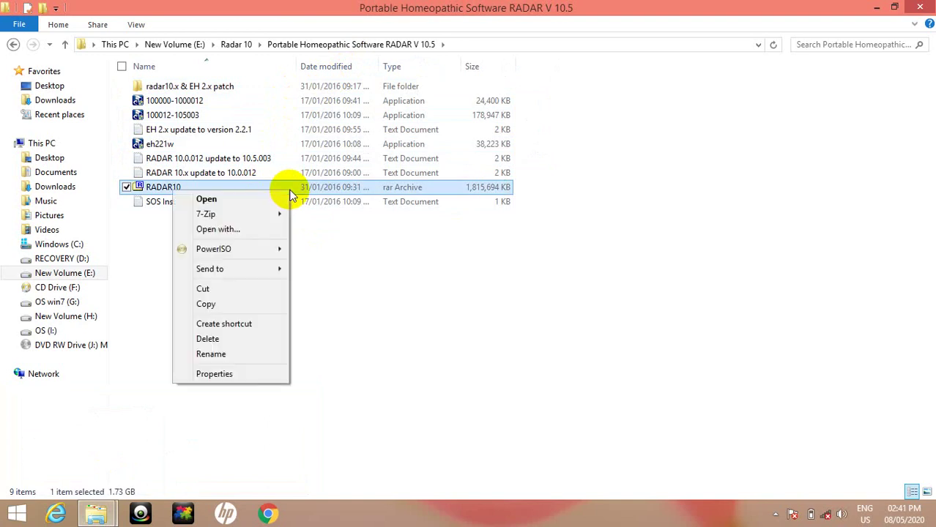
mouse_move(266, 214)
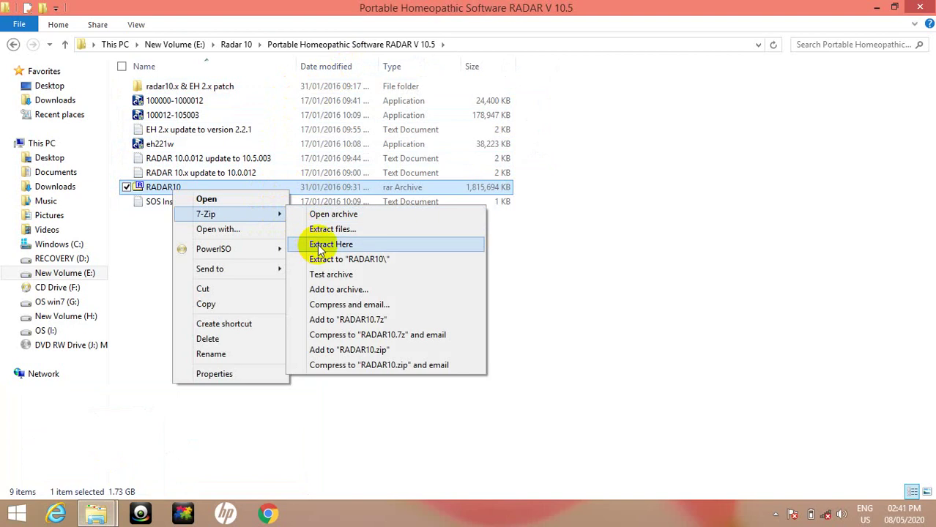
left_click(321, 246)
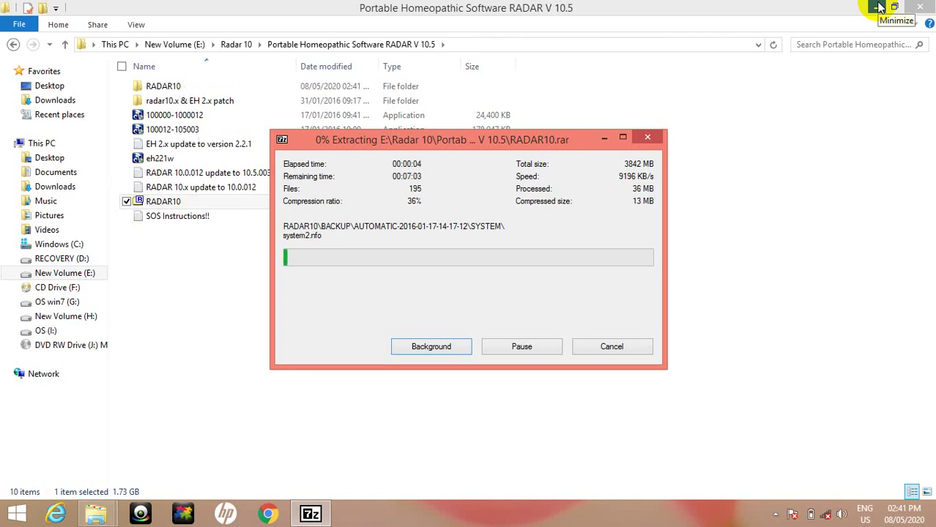
left_click(879, 8)
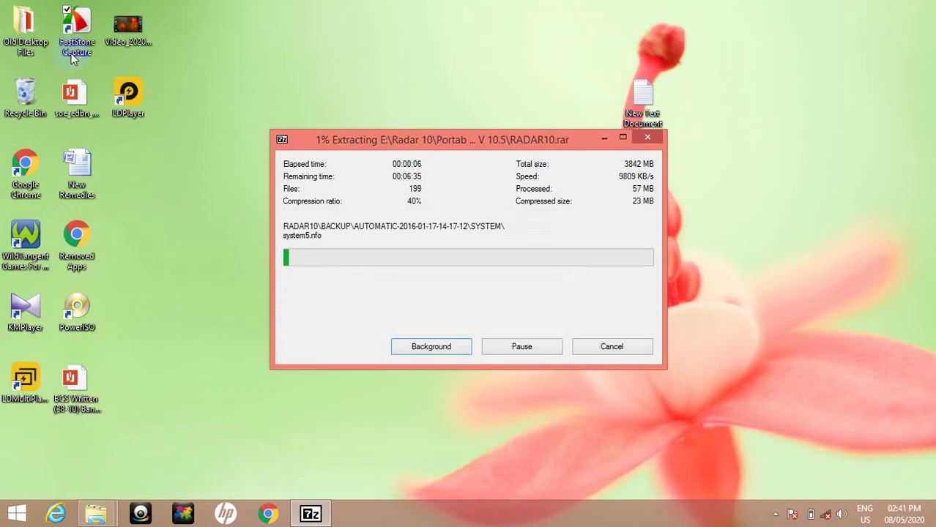
left_click(77, 29)
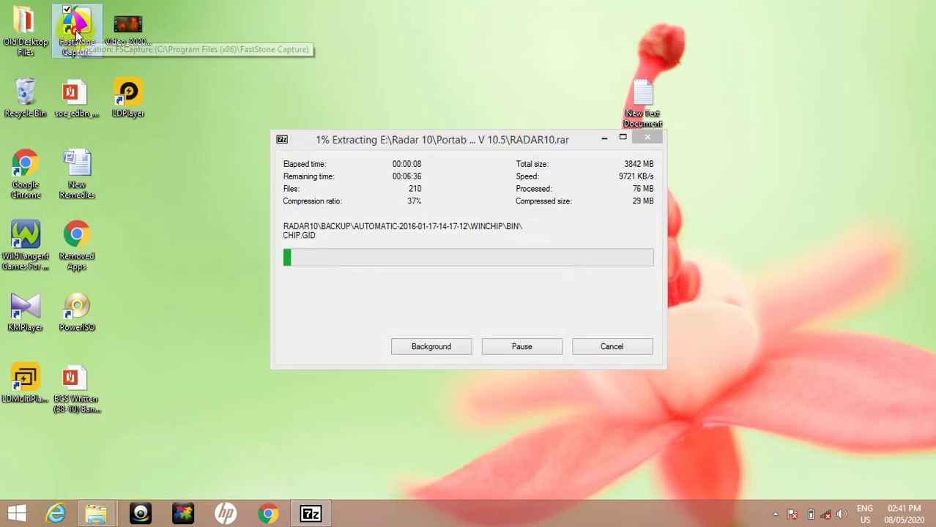
left_click(392, 475)
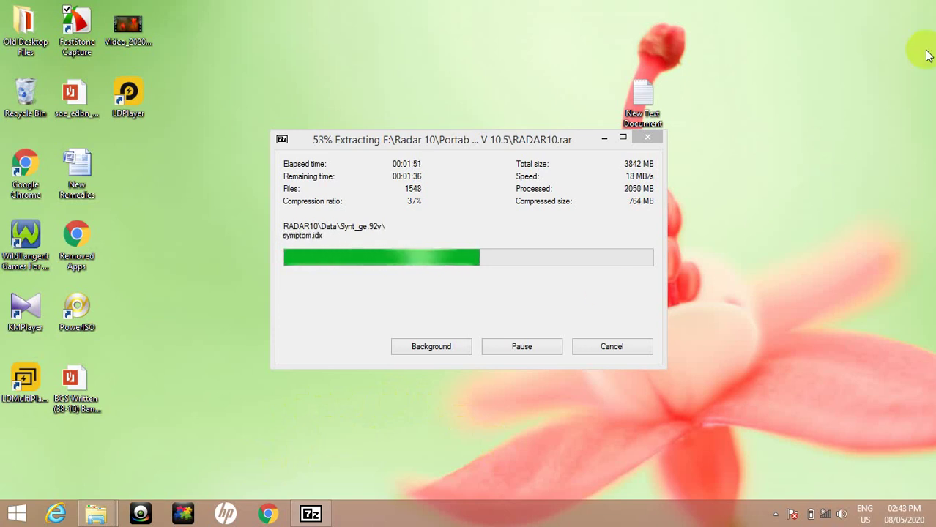
mouse_move(934, 3)
mouse_move(921, 192)
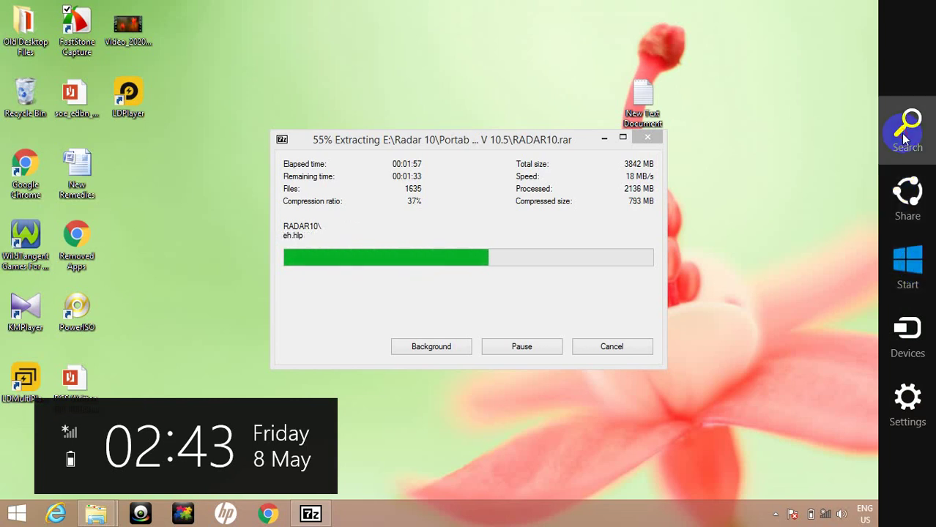
key("super+s")
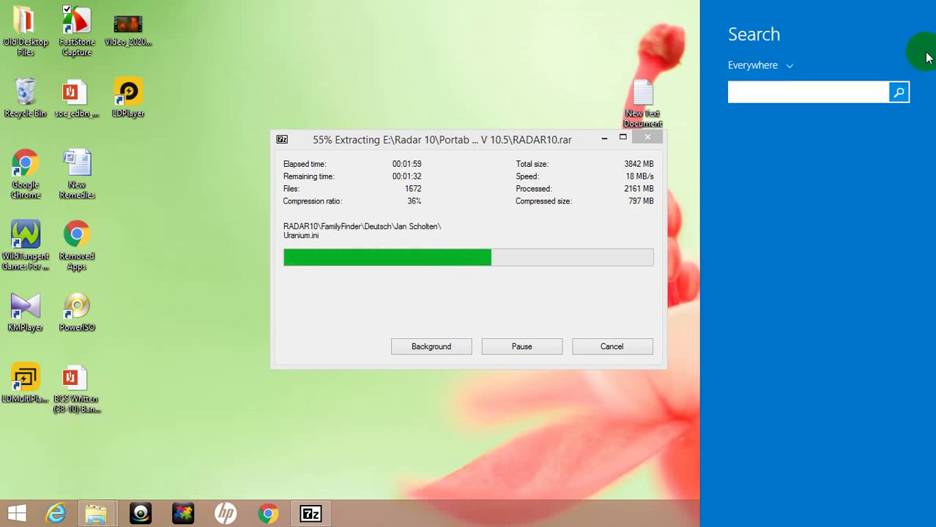
type("d")
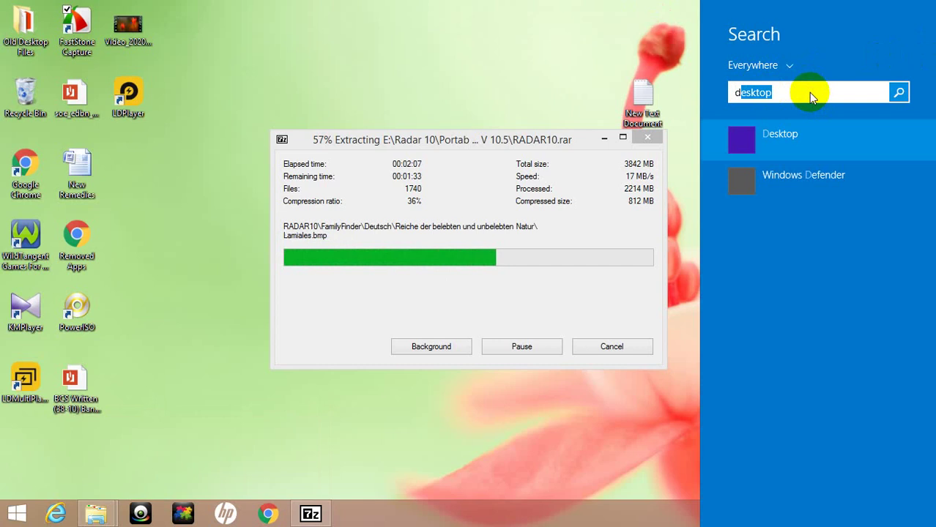
type("eere Drive Green")
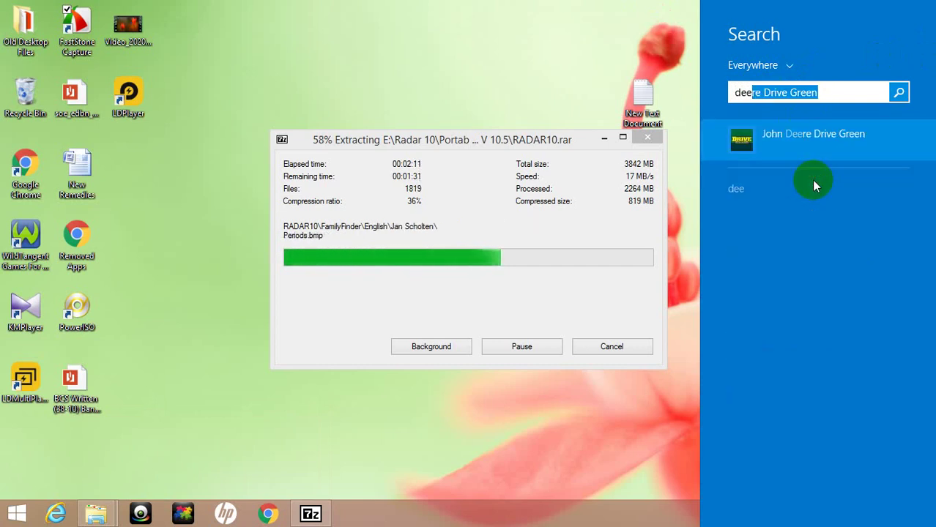
left_click(813, 186)
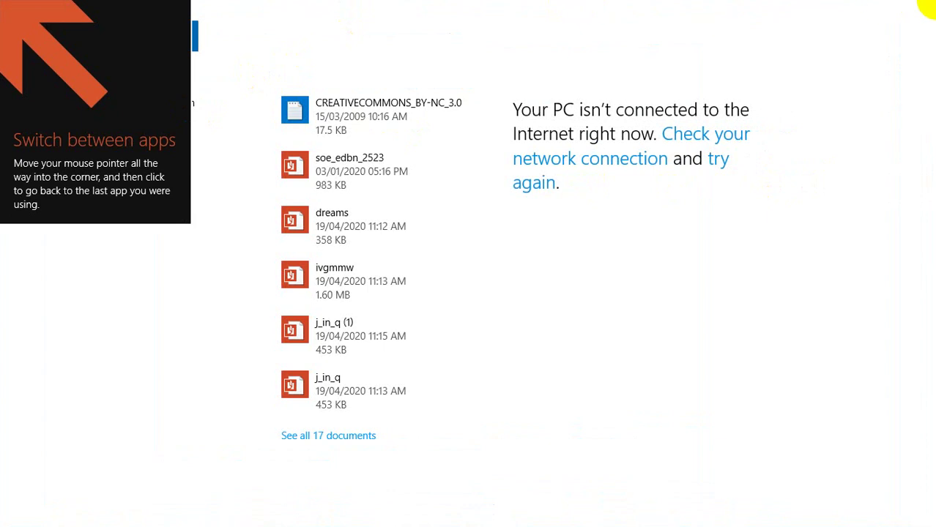
left_click(3, 6)
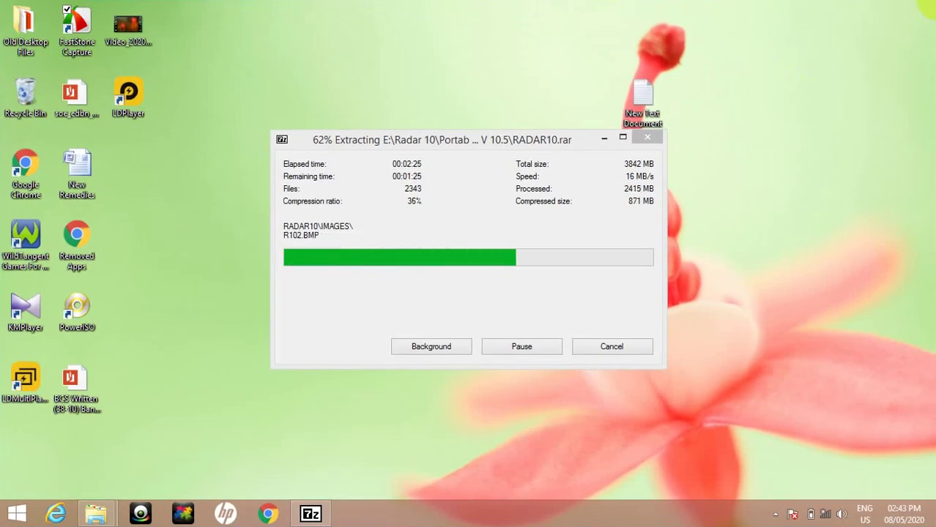
Step: Search the PC for "de" and open Windows Defender from the results
mouse_move(934, 3)
left_click(914, 130)
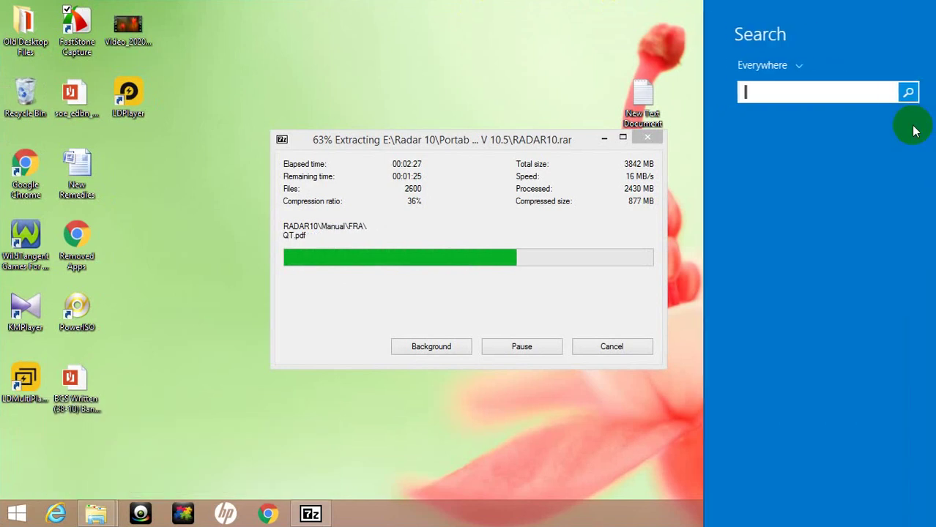
type("de")
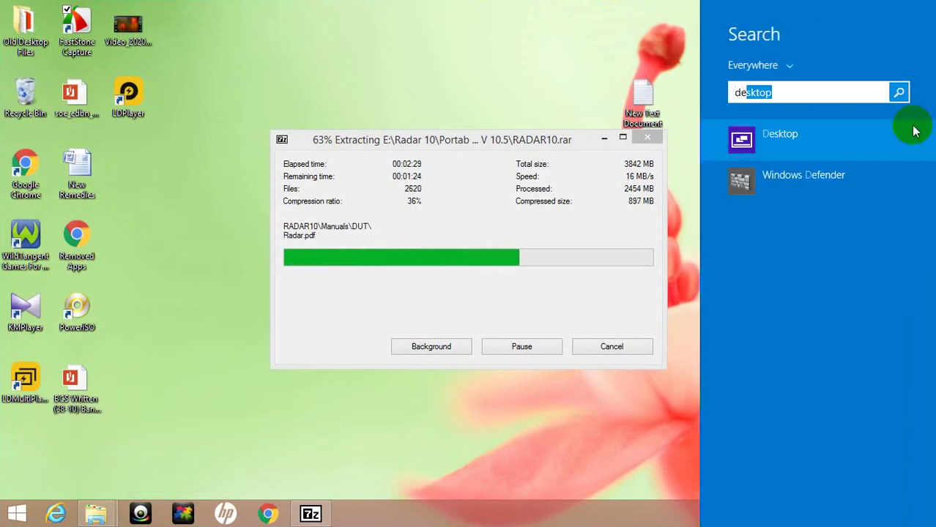
left_click(883, 183)
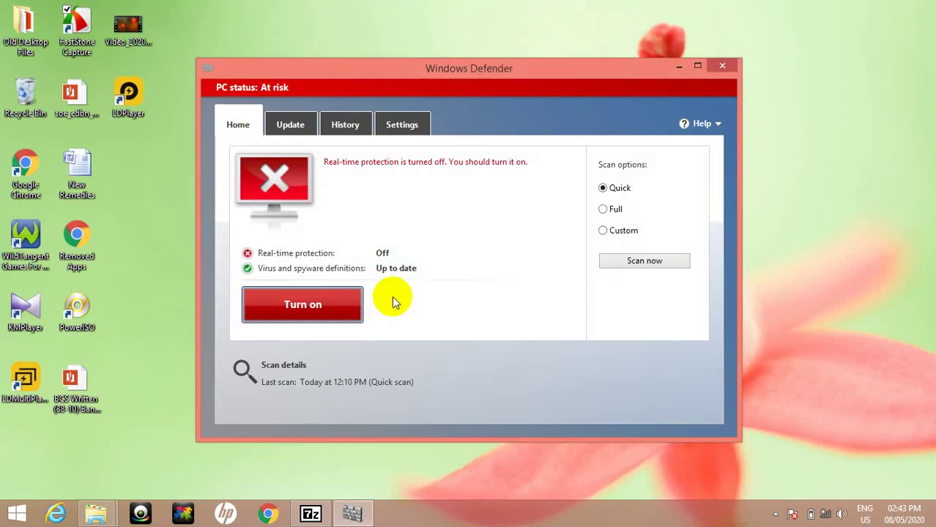
Step: Check the real-time protection status in Windows Defender, and close its window
left_click(307, 314)
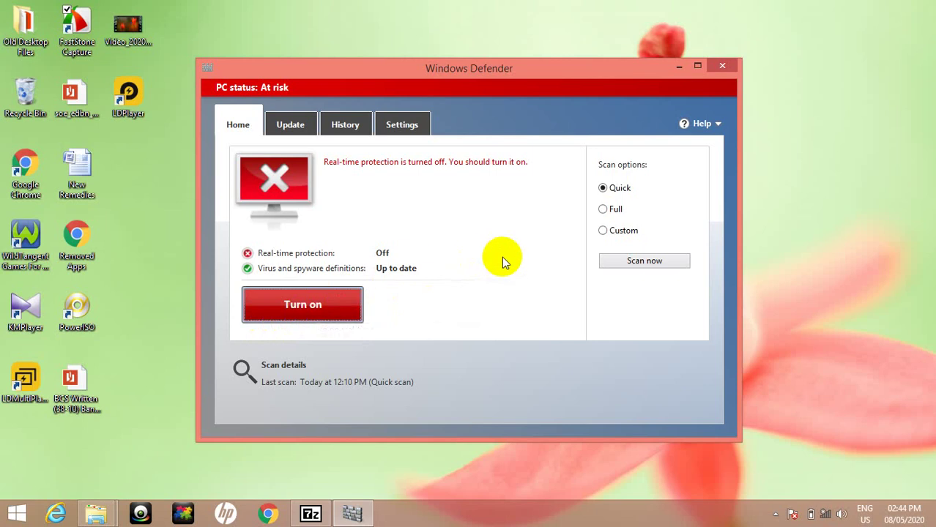
left_click(322, 311)
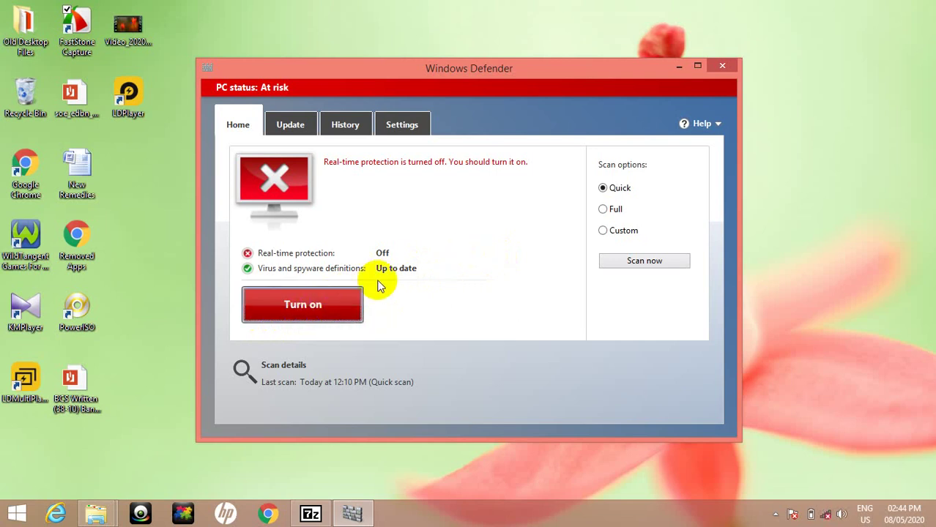
left_click(315, 306)
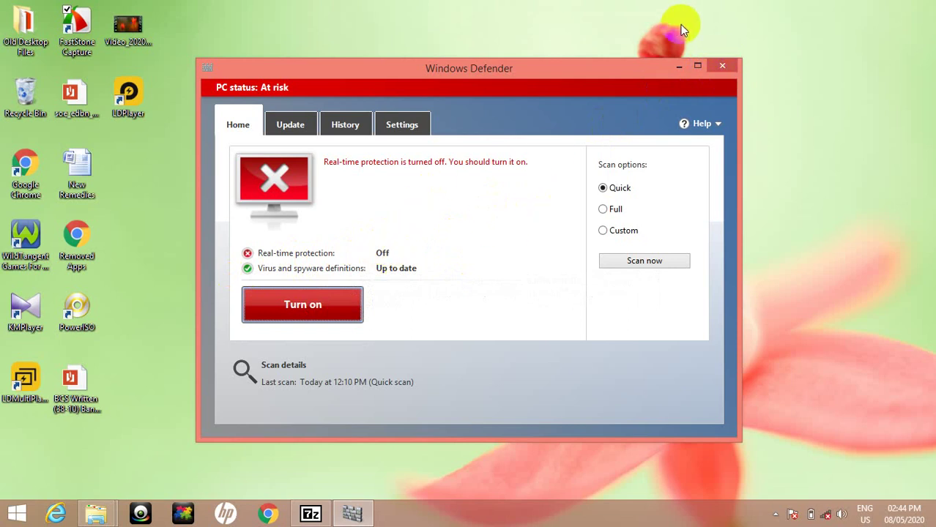
left_click(723, 71)
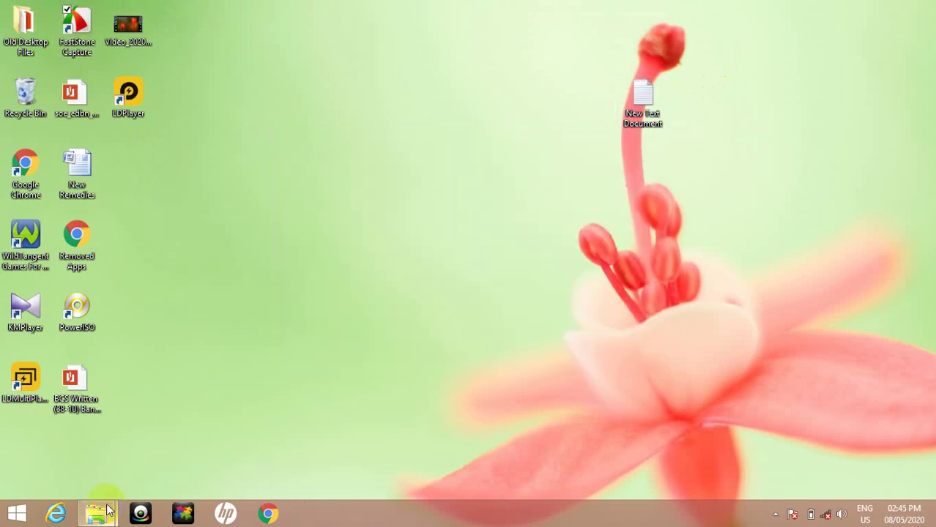
Step: Return to the file window, go back to Radar 10 and reopen the Portable Homeopathic Software RADAR V 10.5 folder to locate the extracted RADAR10 folder
mouse_move(98, 513)
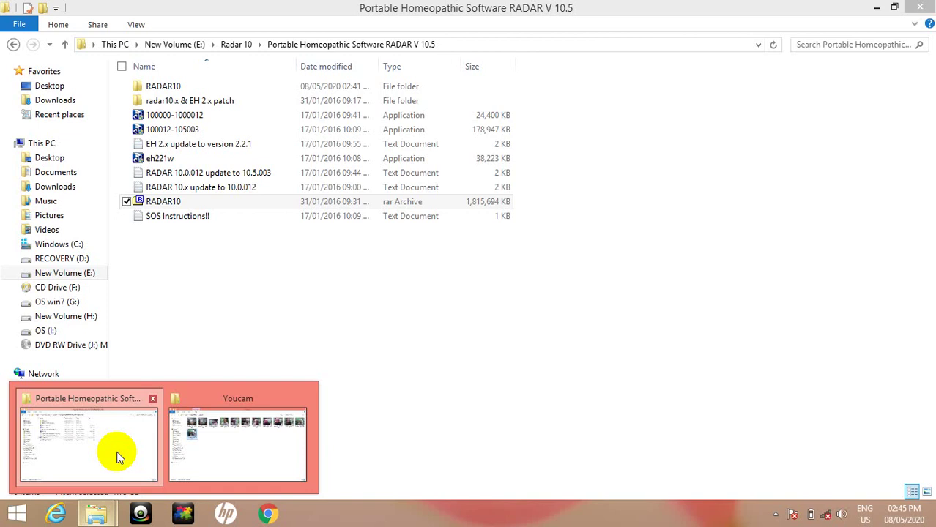
left_click(119, 458)
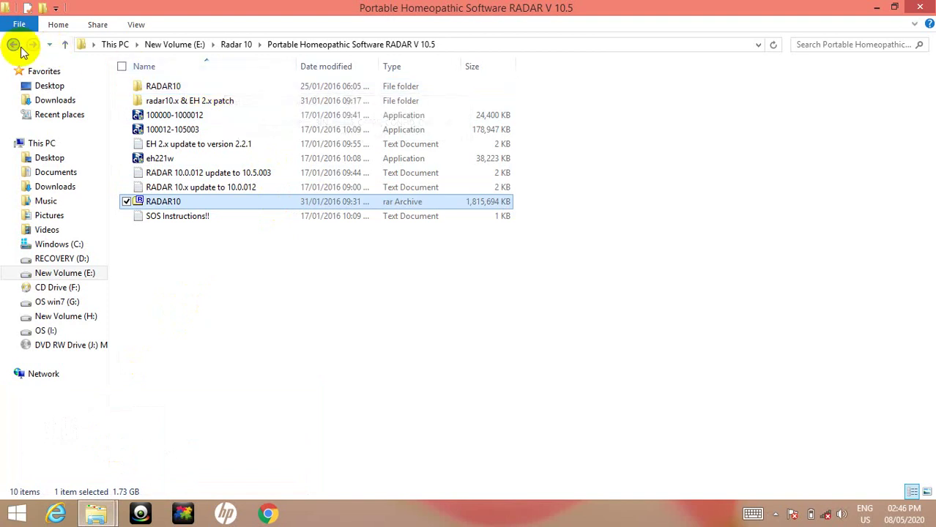
left_click(14, 45)
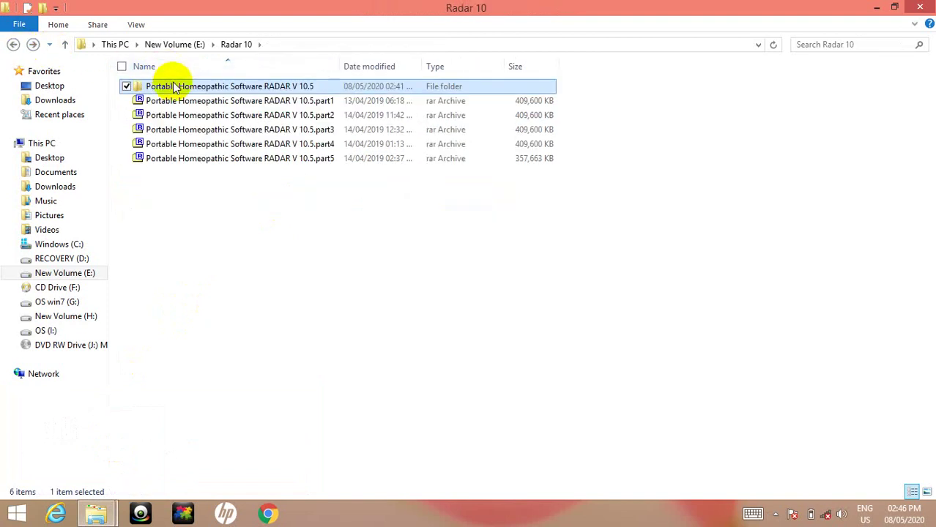
double_click(238, 86)
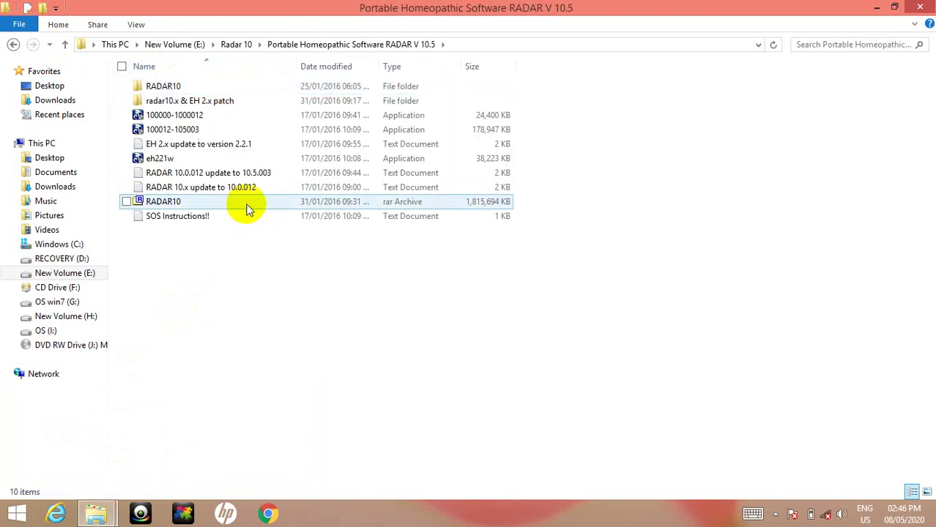
left_click(225, 89)
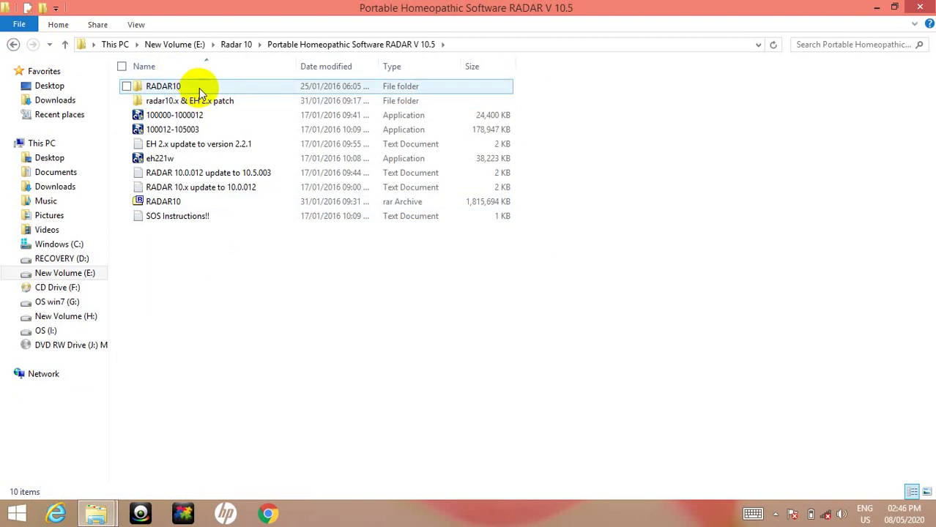
mouse_move(199, 88)
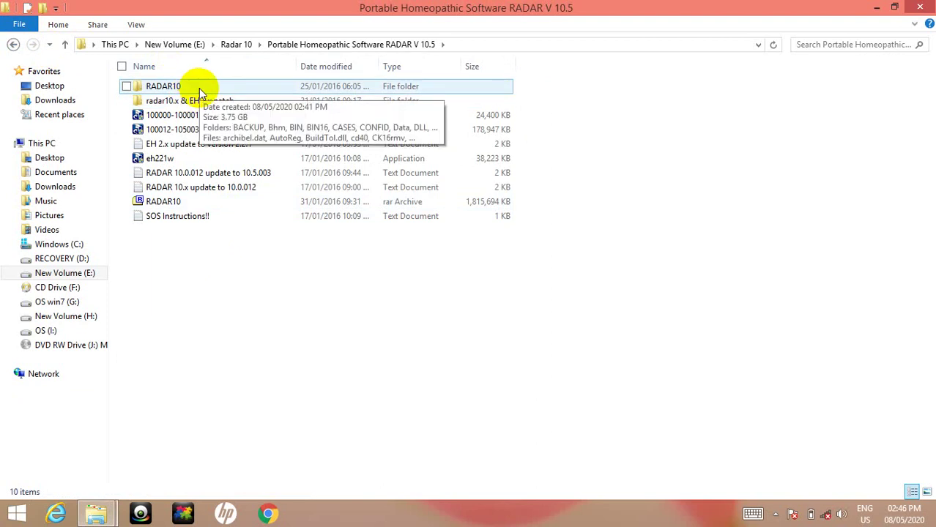
left_click(186, 115)
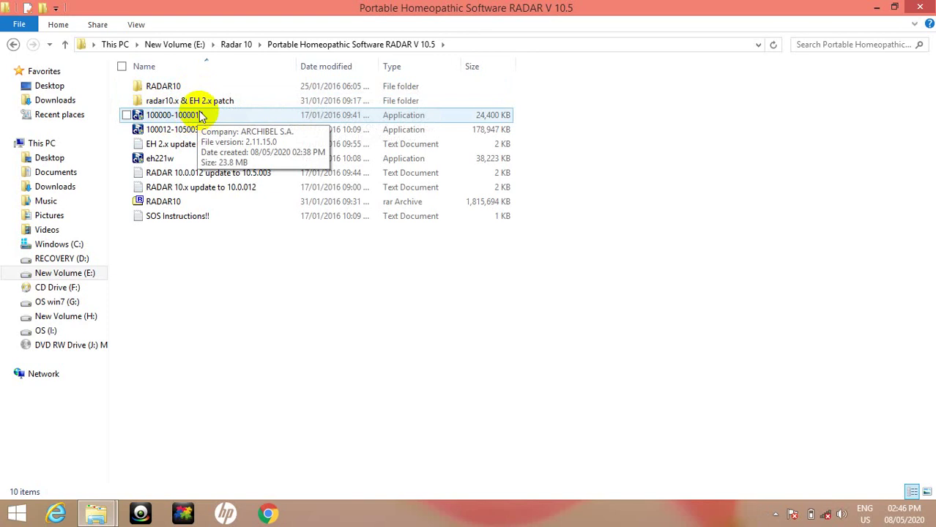
right_click(200, 114)
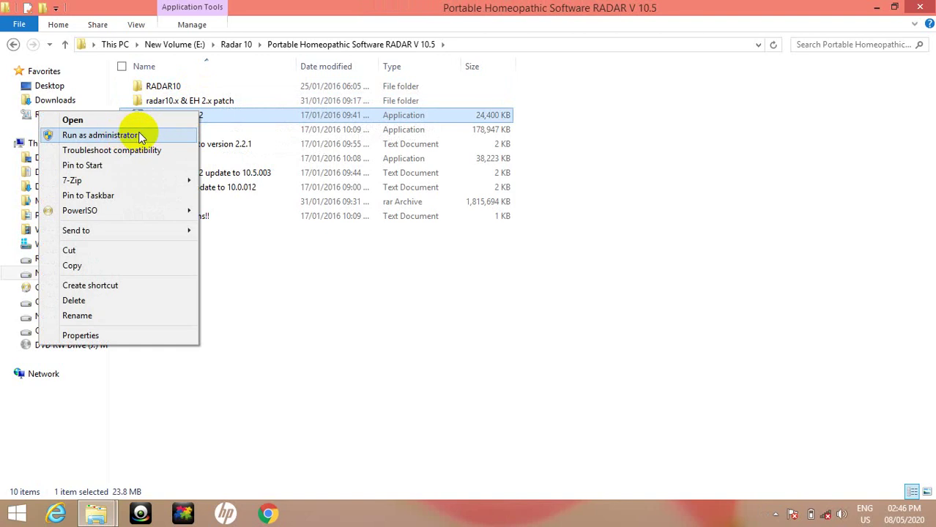
left_click(138, 135)
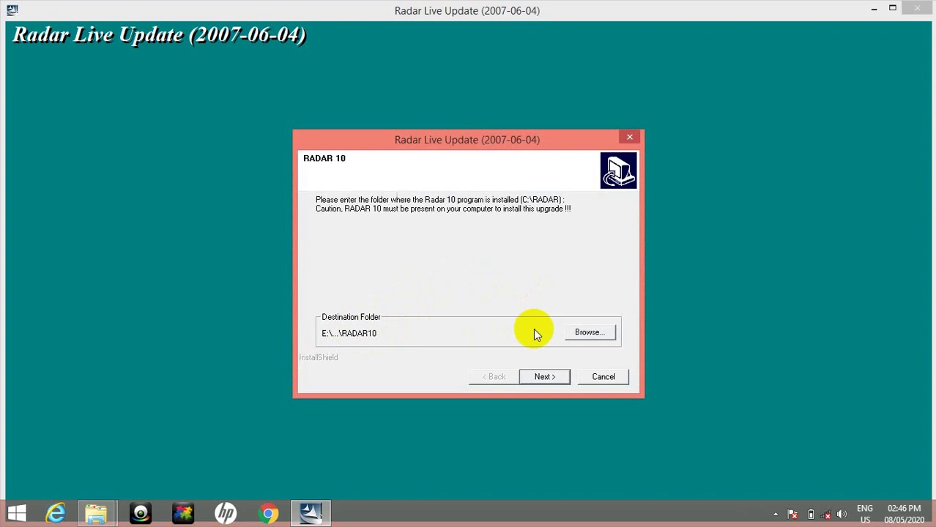
Step: Open the update's installation folder chooser and collapse its RADAR10 and New Volume (E:) branches
left_click(588, 334)
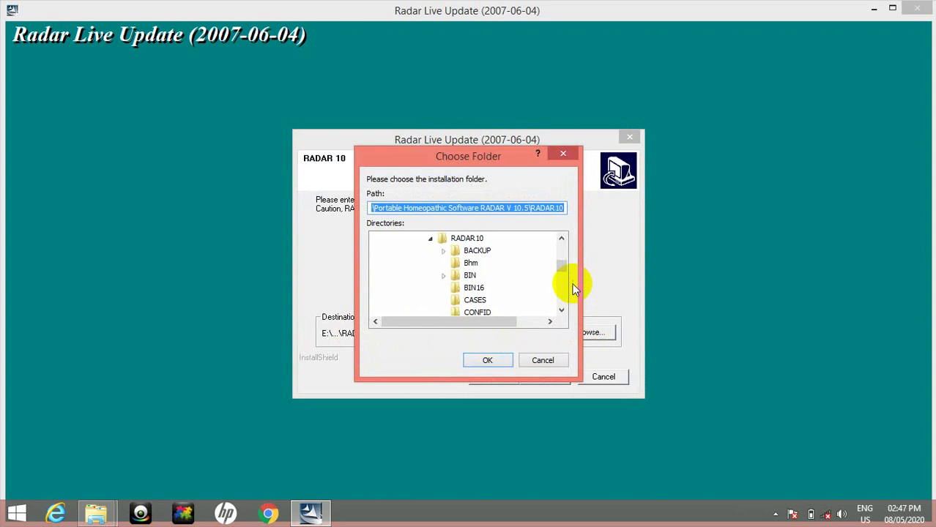
left_click(433, 241)
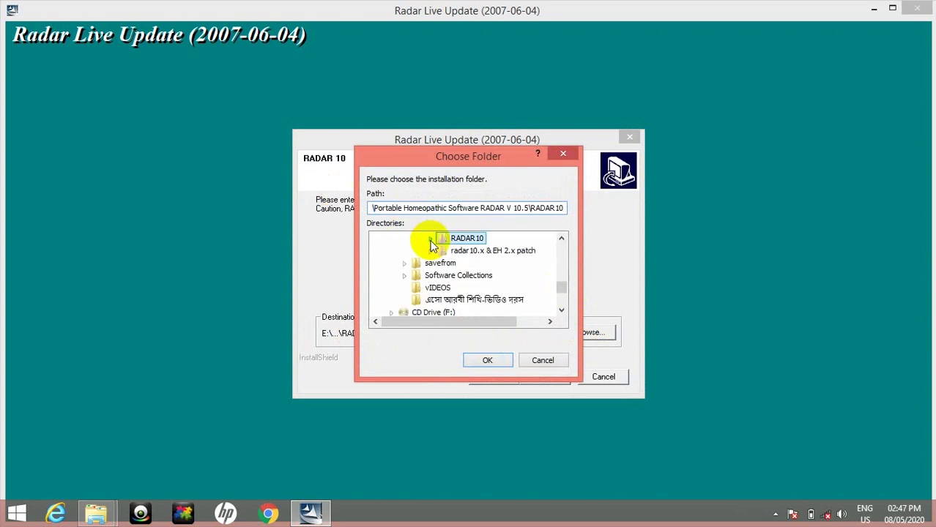
left_click(562, 238)
left_click(562, 238)
left_click(562, 239)
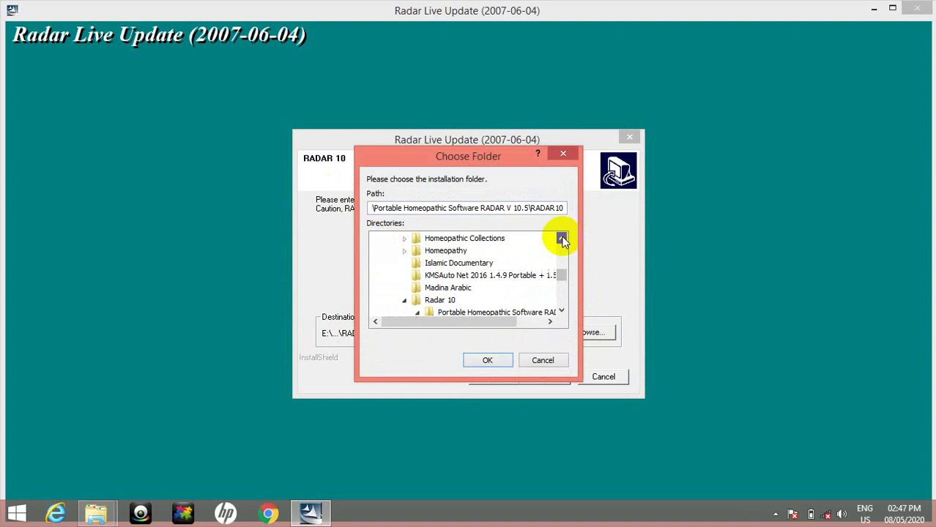
left_click(562, 238)
left_click(562, 239)
left_click(562, 239)
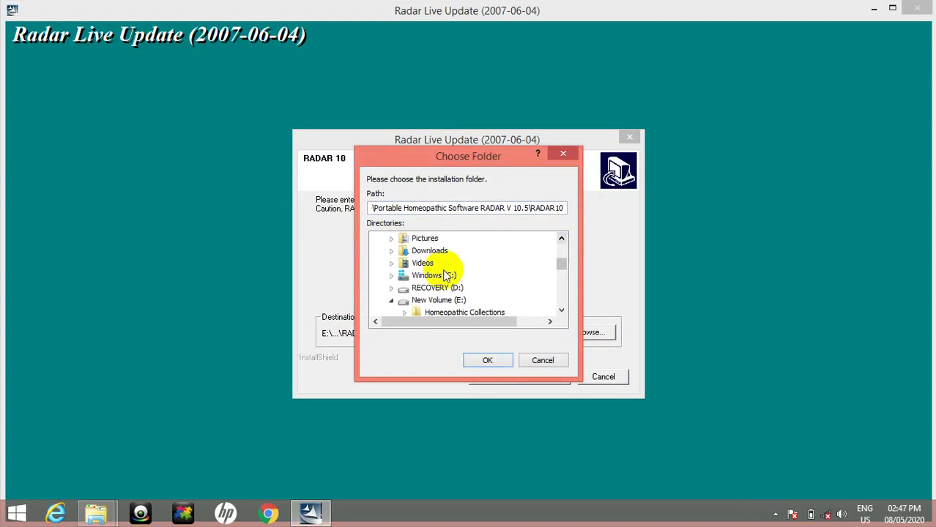
left_click(392, 303)
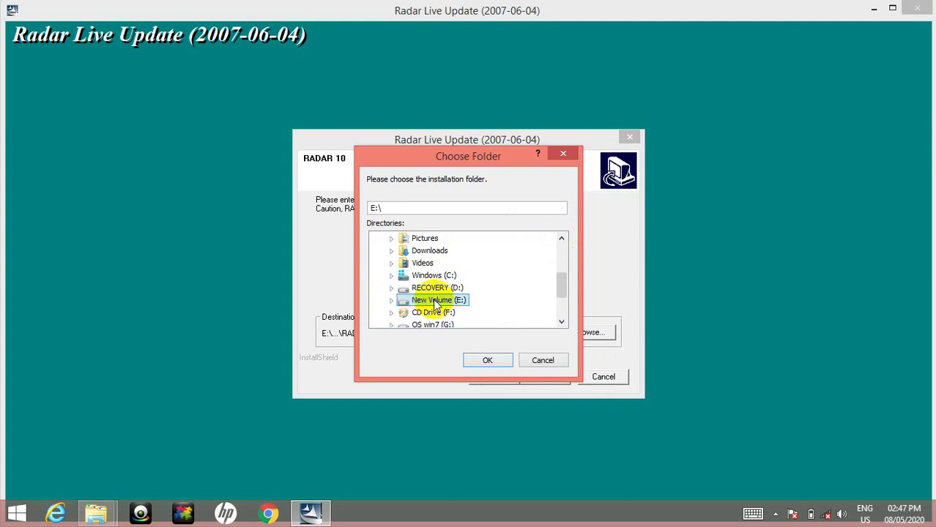
Step: Choose the RADAR10 folder in E:\Radar 10\Portable Homeopathic Software RADAR V 10.5 as the update's destination folder
double_click(438, 301)
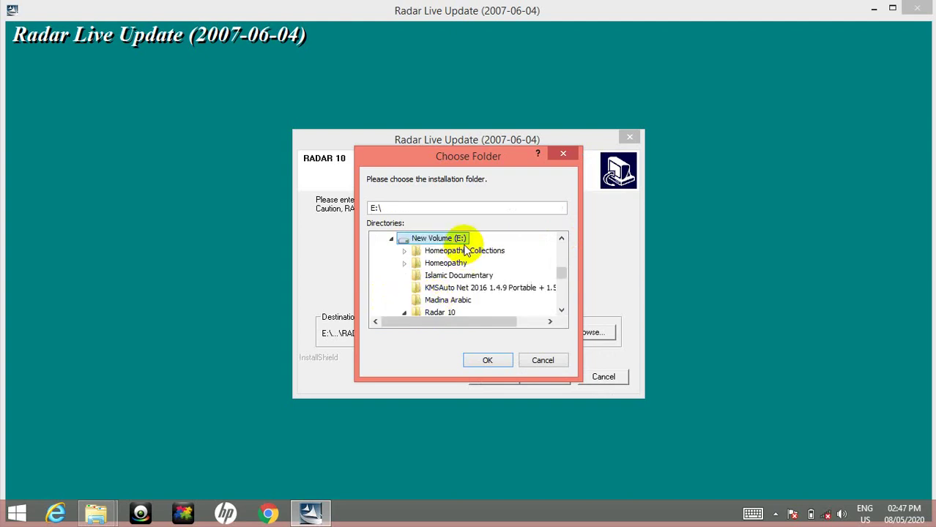
left_click(563, 311)
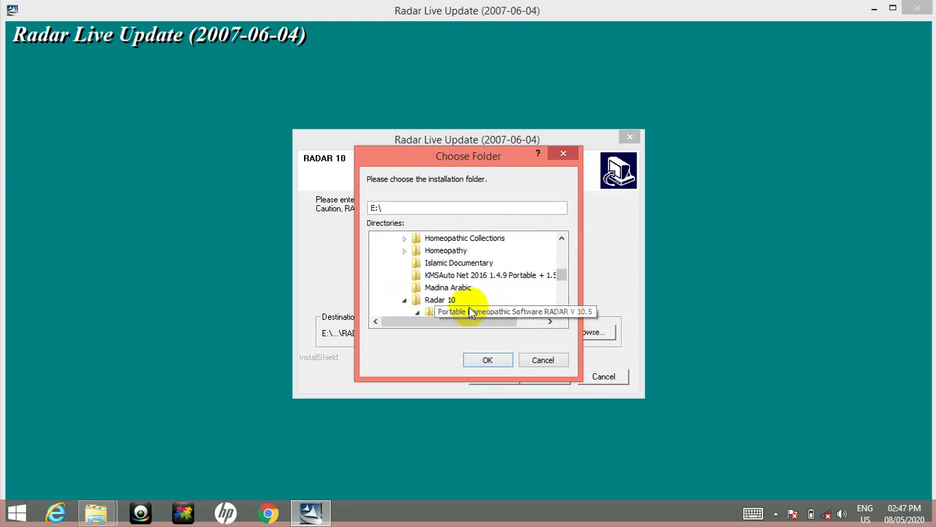
double_click(436, 302)
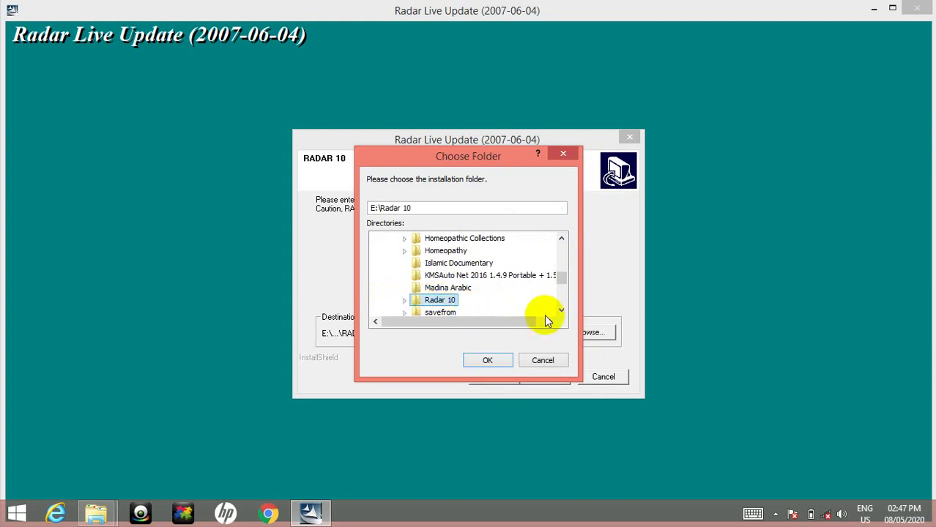
left_click(404, 300)
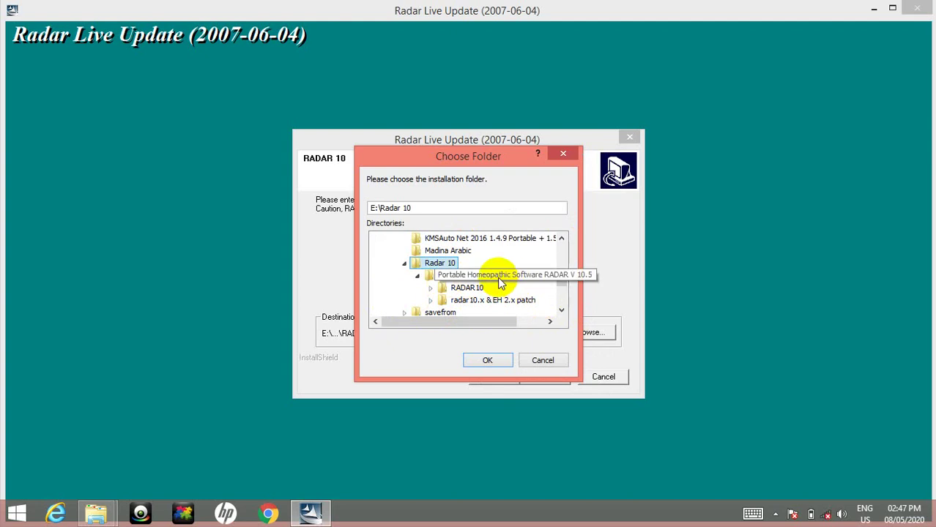
left_click(416, 278)
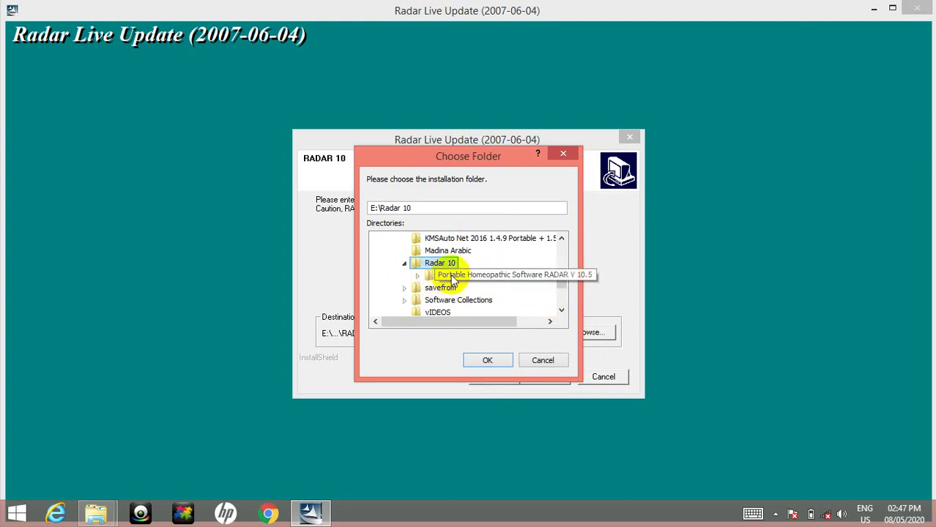
double_click(487, 276)
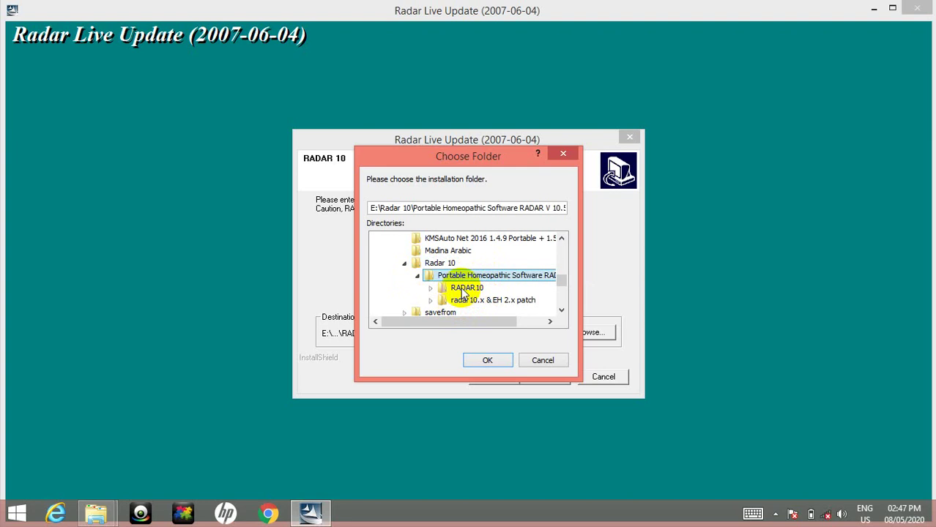
left_click(462, 289)
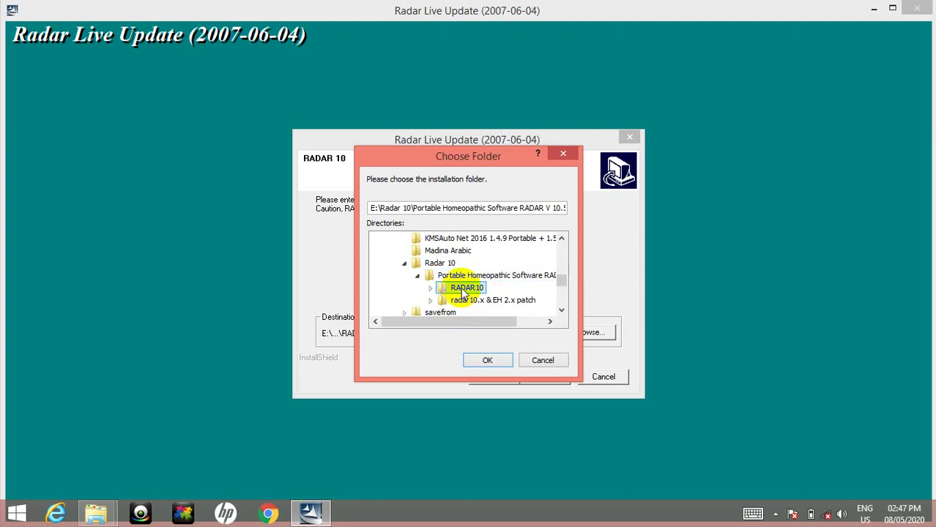
left_click(485, 360)
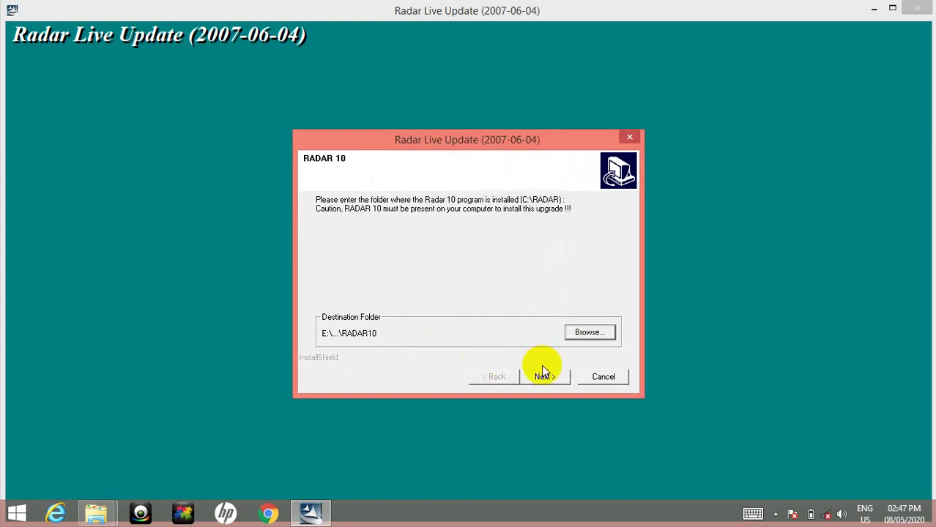
Step: Install the Radar Live Update into the chosen RADAR10 folder and dismiss the completion message
left_click(542, 379)
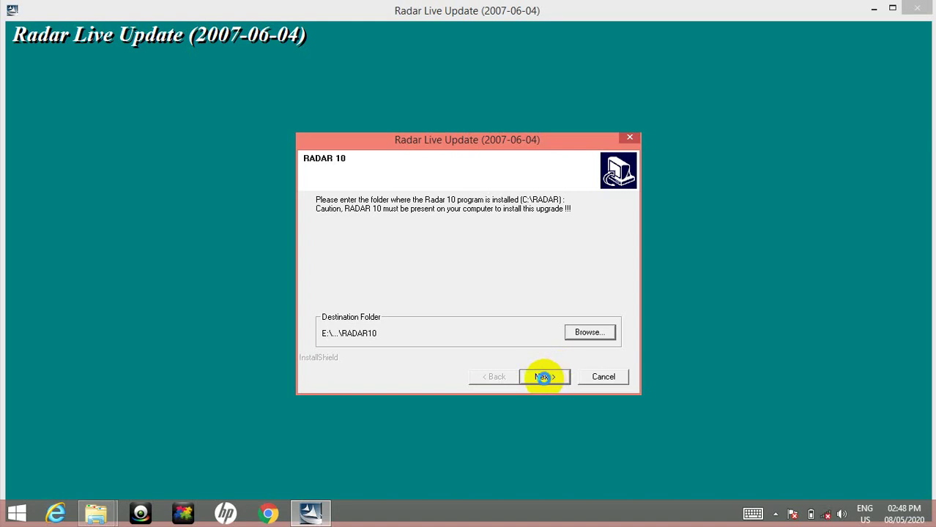
left_click(541, 377)
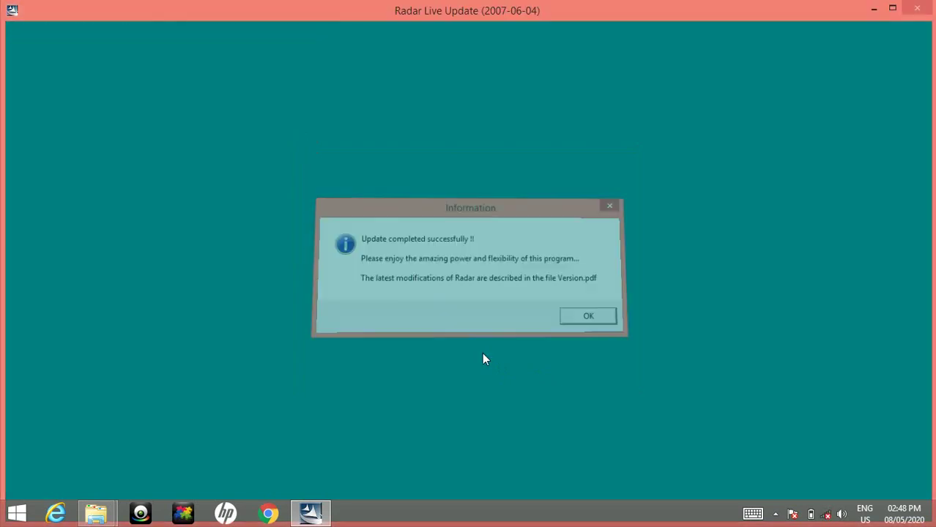
key("Return")
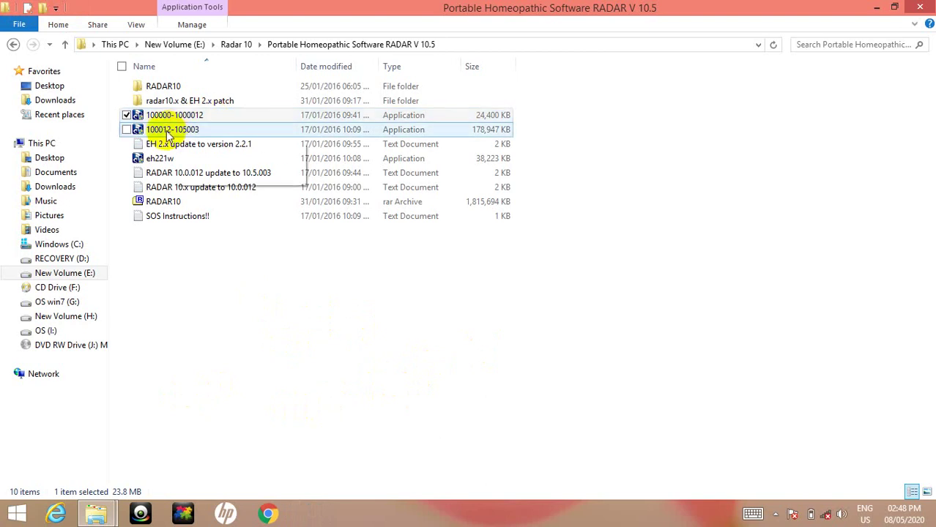
left_click(188, 130)
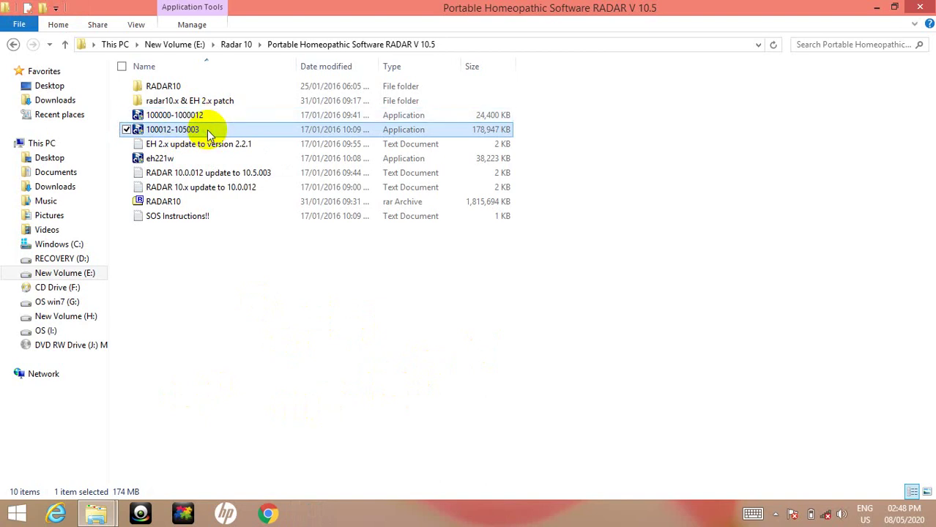
right_click(208, 130)
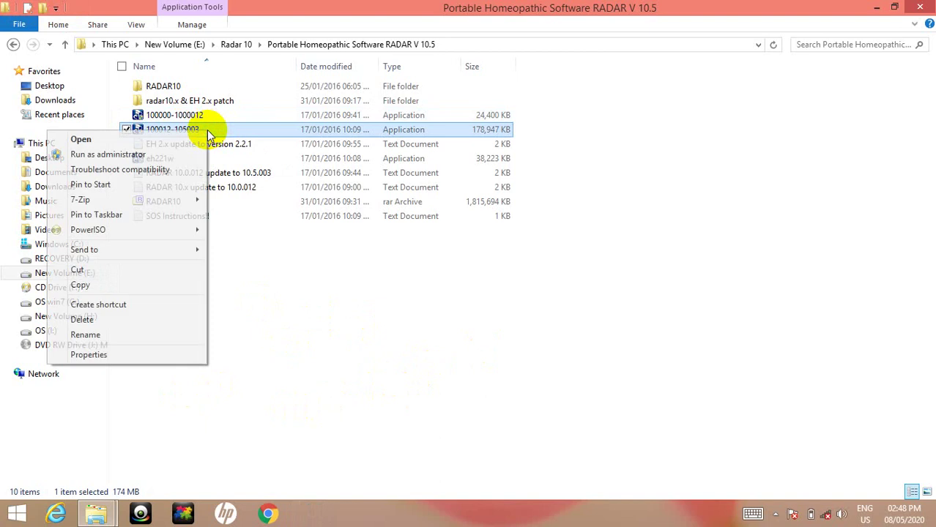
left_click(161, 155)
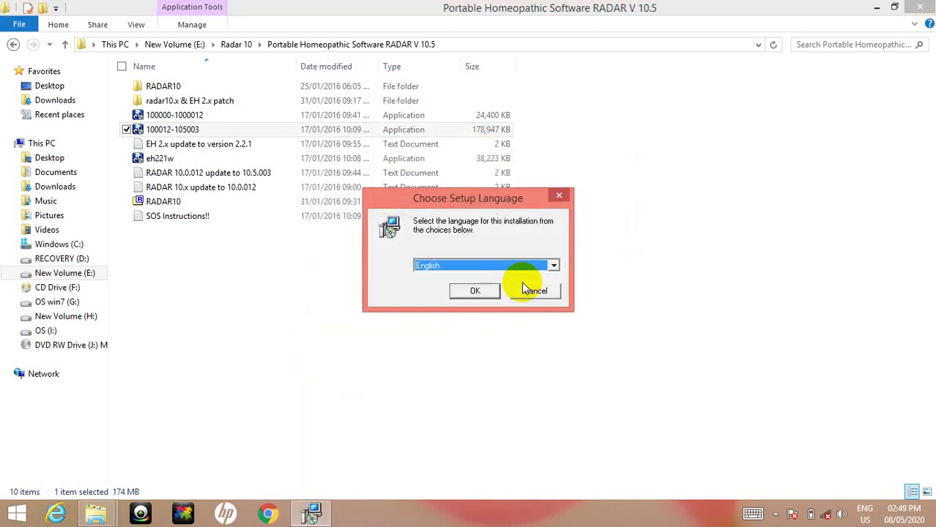
left_click(477, 291)
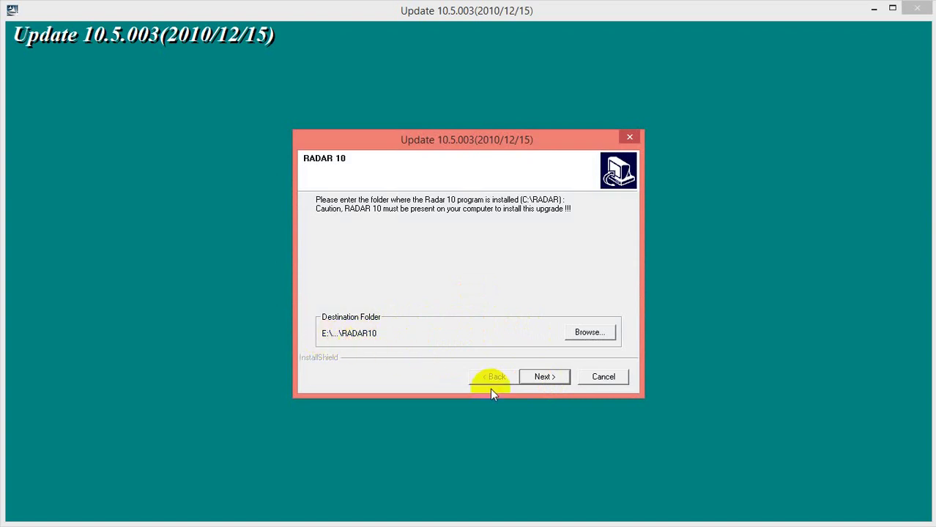
left_click(543, 378)
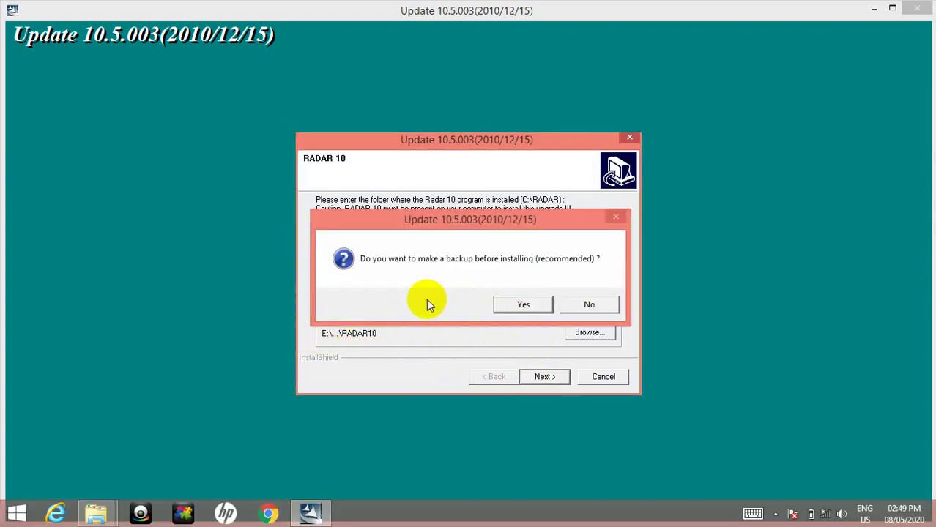
left_click(522, 304)
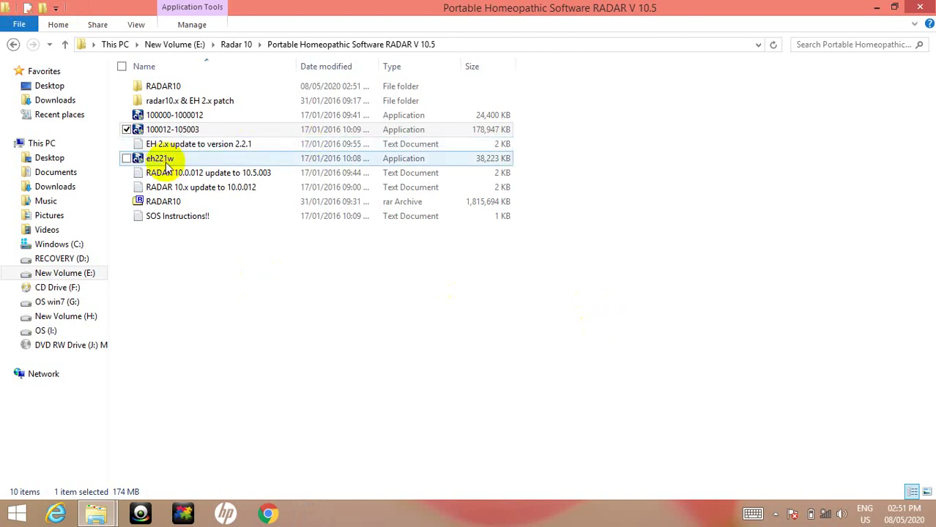
Step: Run the eh221w update application as administrator from the same folder
mouse_move(167, 167)
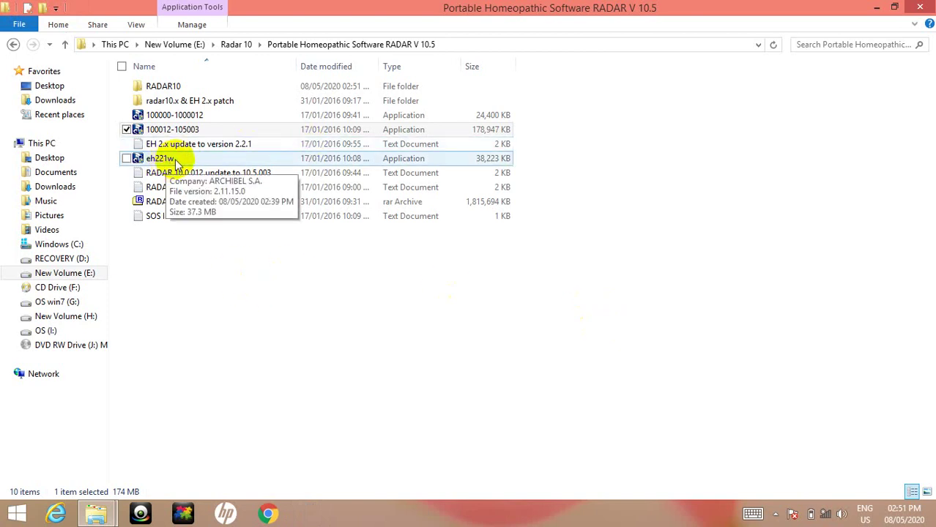
left_click(246, 160)
right_click(245, 165)
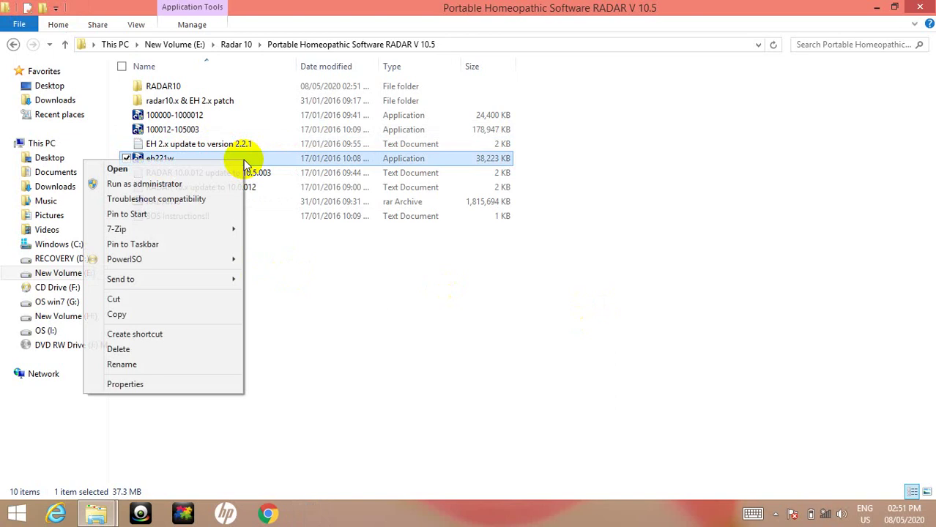
left_click(189, 184)
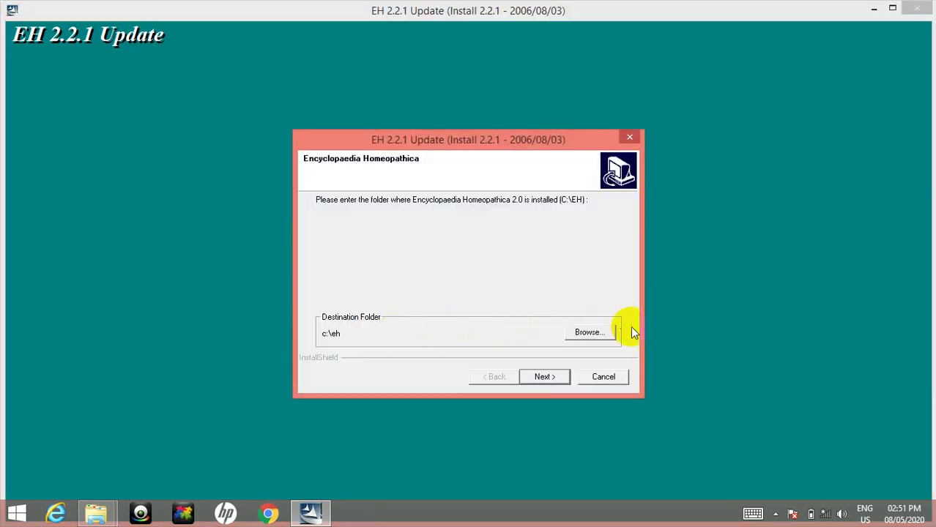
Step: Choose the RADAR10 folder in E:\Radar 10\Portable Homeopathic Software RADAR V 10.5 as the EH 2.2.1 update's destination folder
left_click(595, 333)
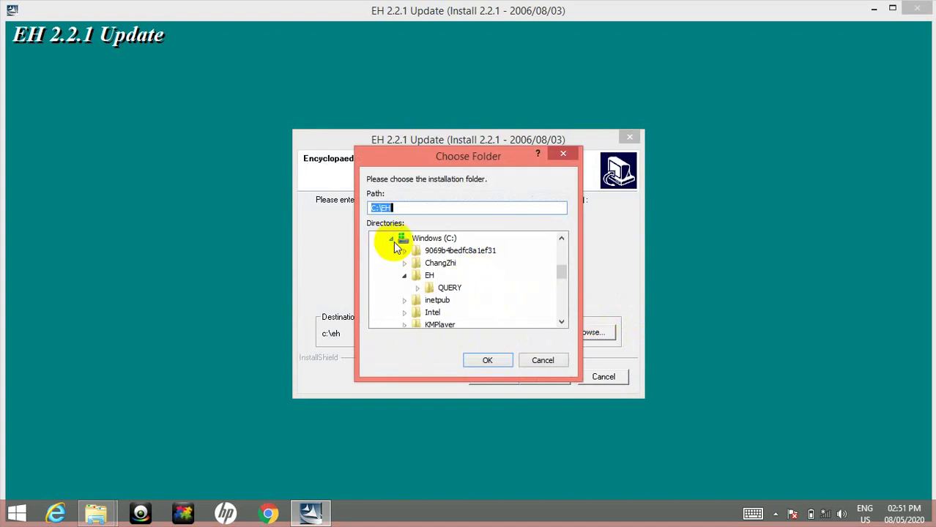
left_click(393, 242)
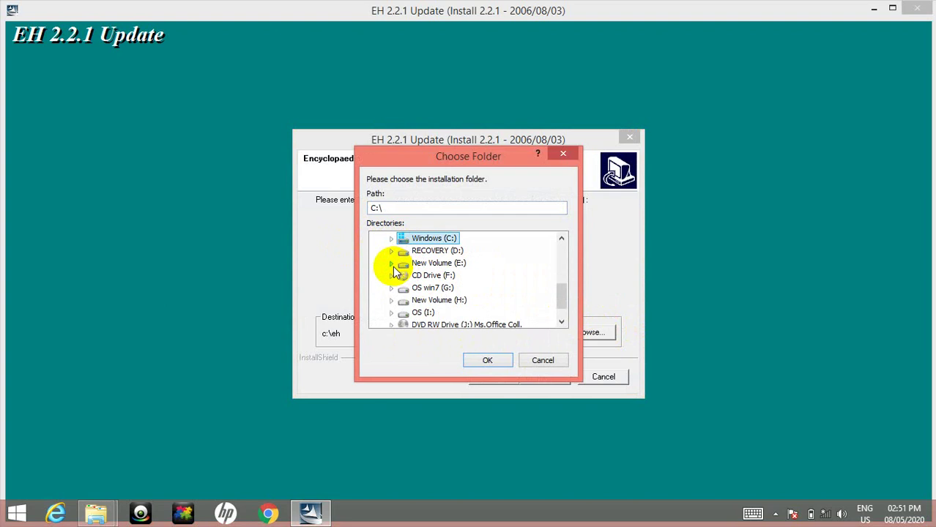
left_click(392, 264)
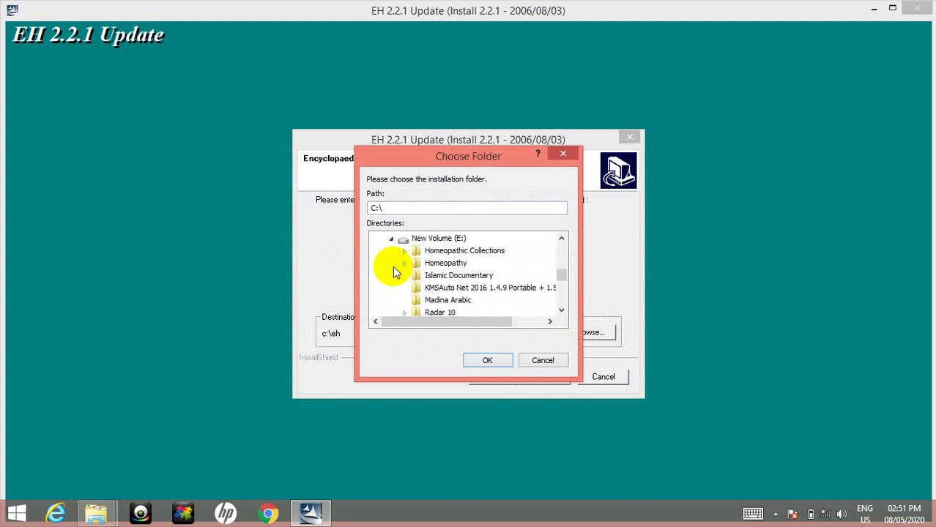
double_click(433, 313)
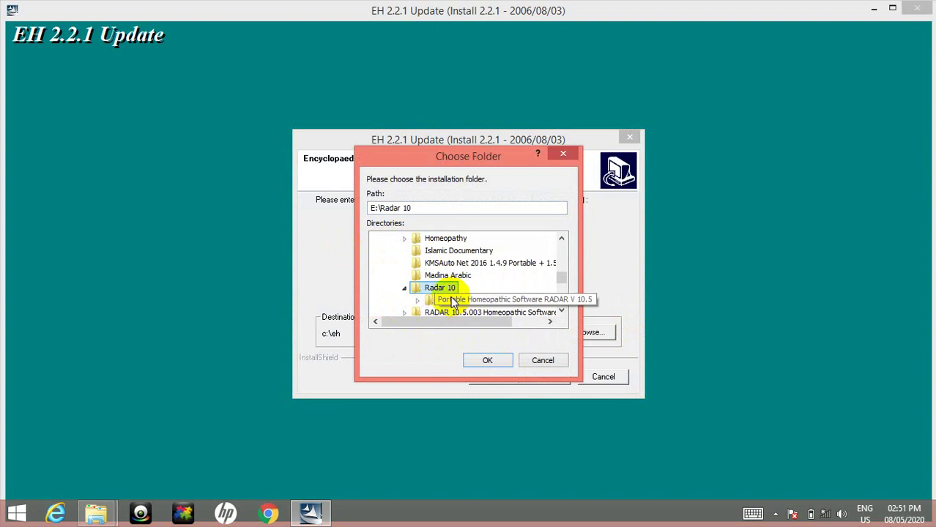
left_click(454, 300)
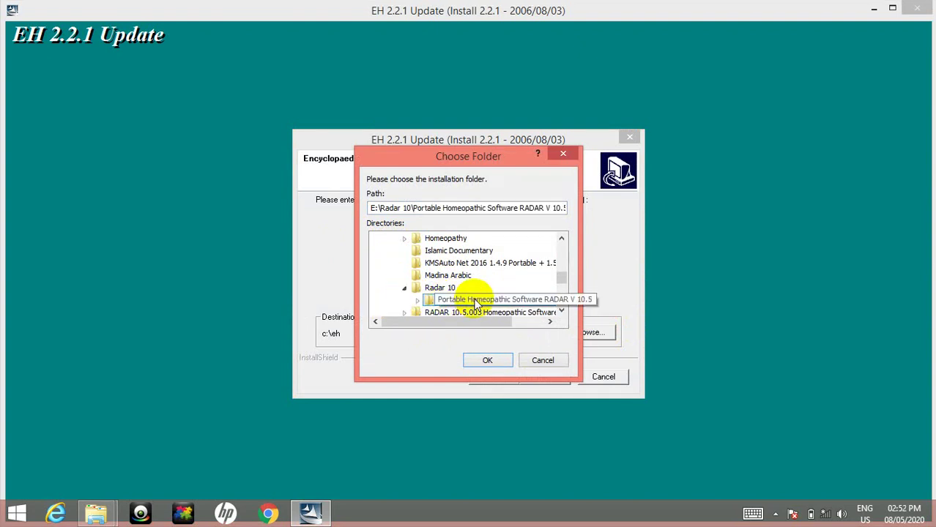
double_click(475, 300)
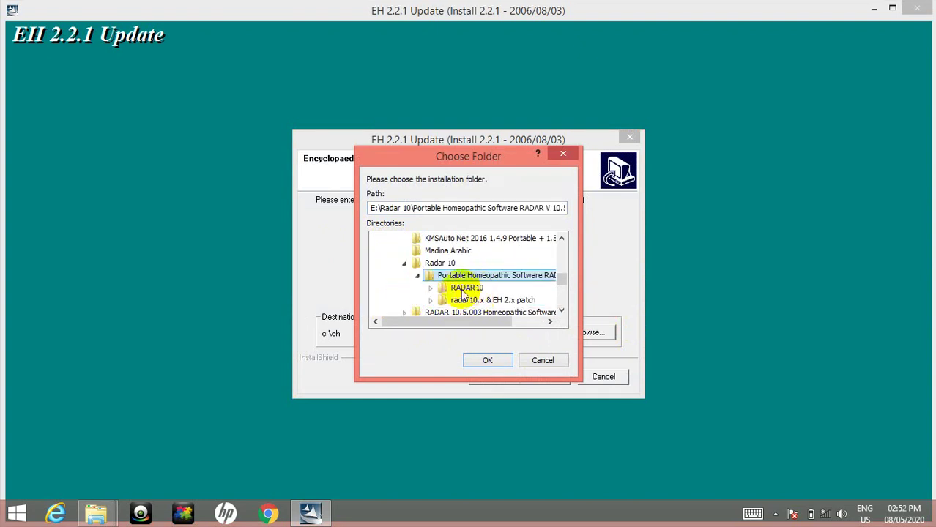
double_click(469, 289)
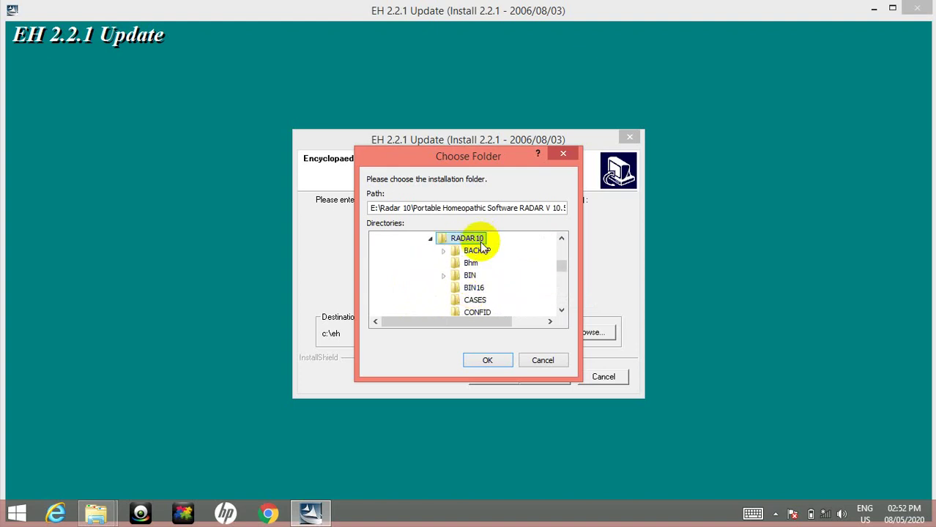
left_click(490, 359)
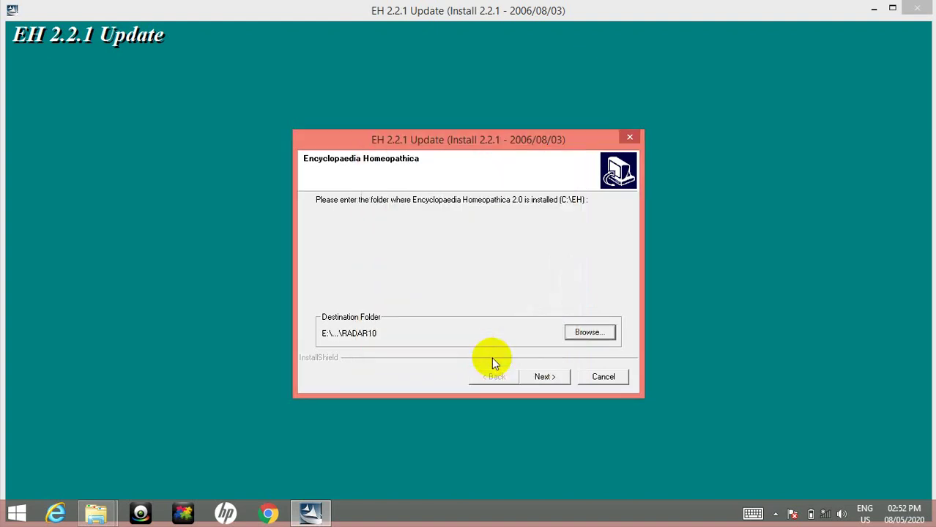
Step: Install the EH 2.2.1 update into the chosen RADAR10 folder, dismiss the completion message and close the installer
left_click(544, 376)
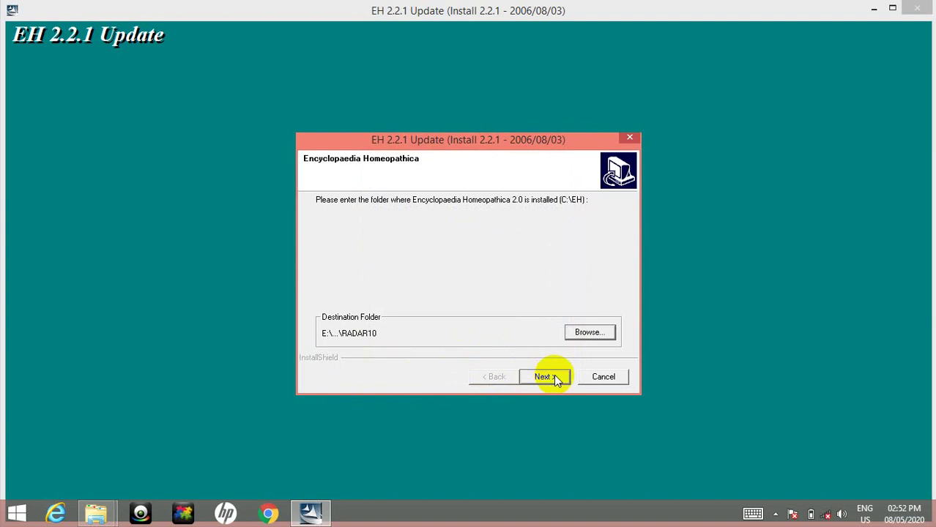
left_click(542, 376)
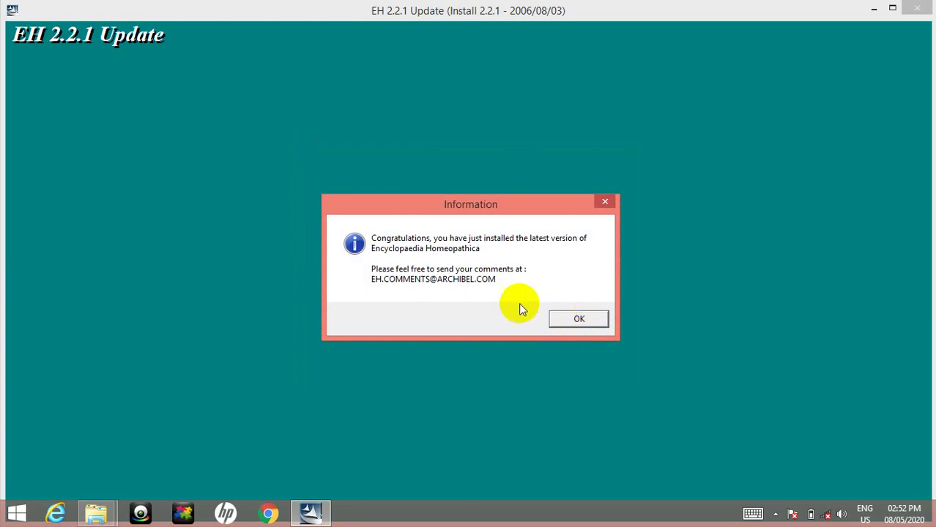
left_click(585, 318)
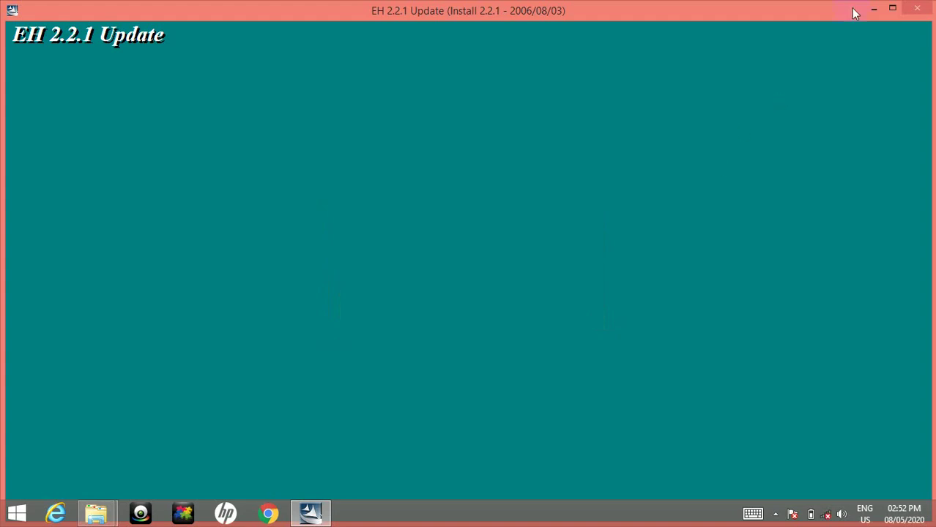
left_click(917, 9)
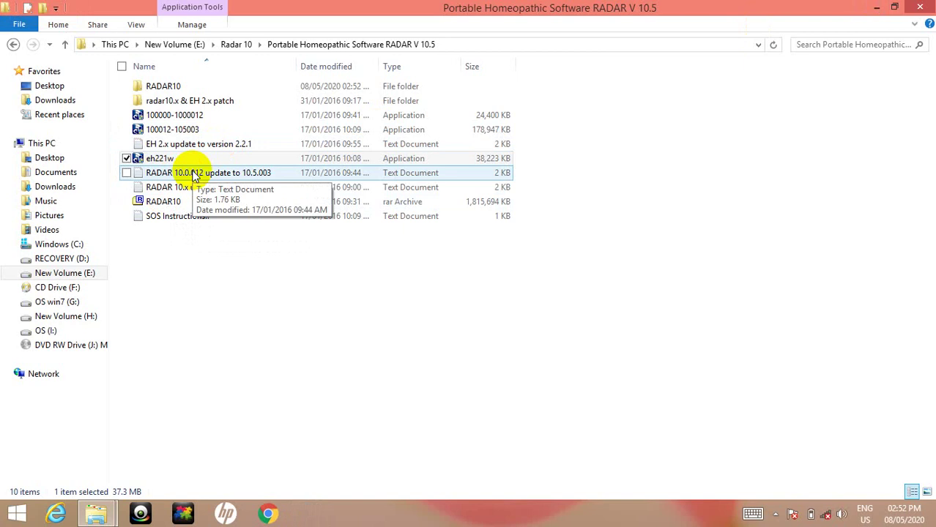
Step: Copy the Radar10.5.003_Full application from the Radar10.5Full folder inside radar10.x & EH 2.x patch\radar 10.5 & eh2.2
left_click(215, 105)
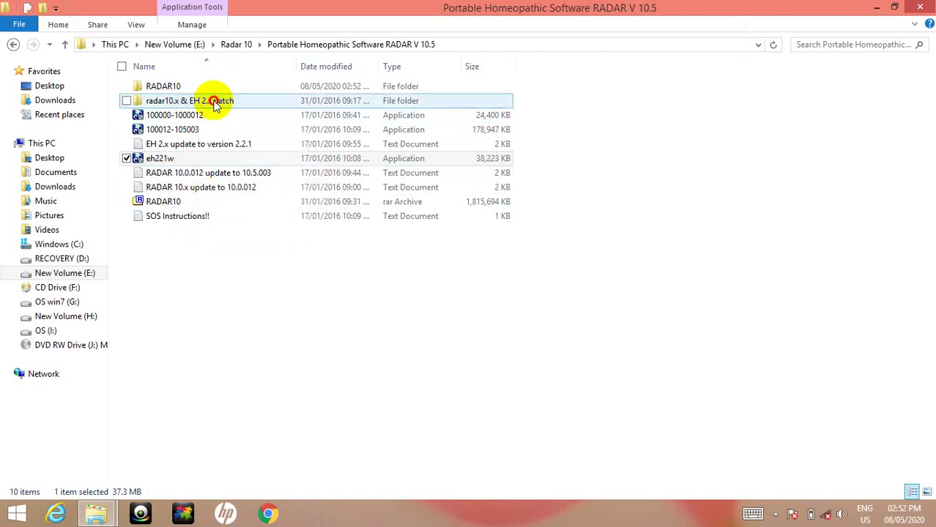
left_click(215, 104)
left_click(184, 87)
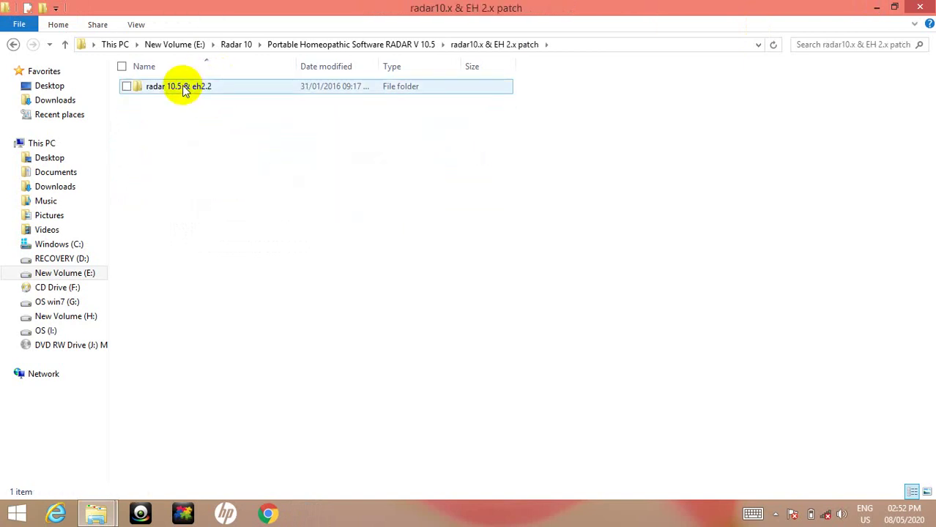
double_click(183, 87)
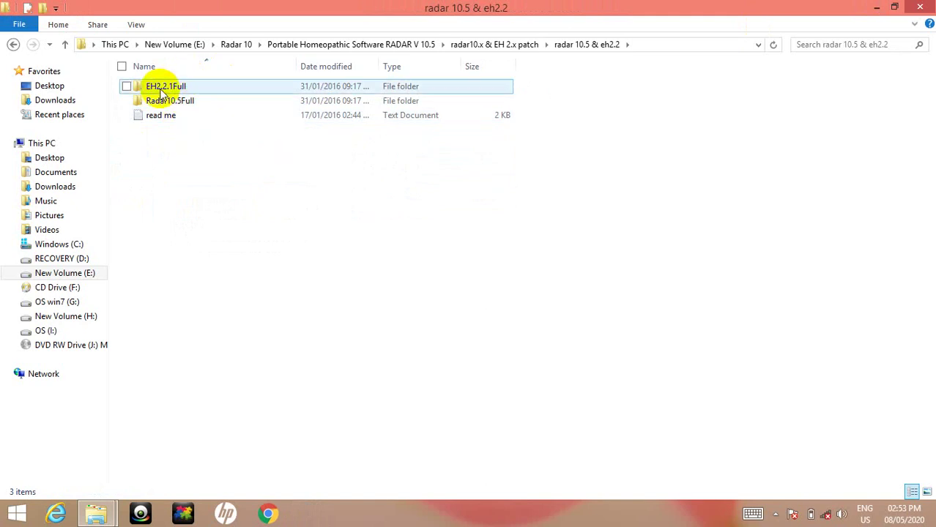
left_click(184, 101)
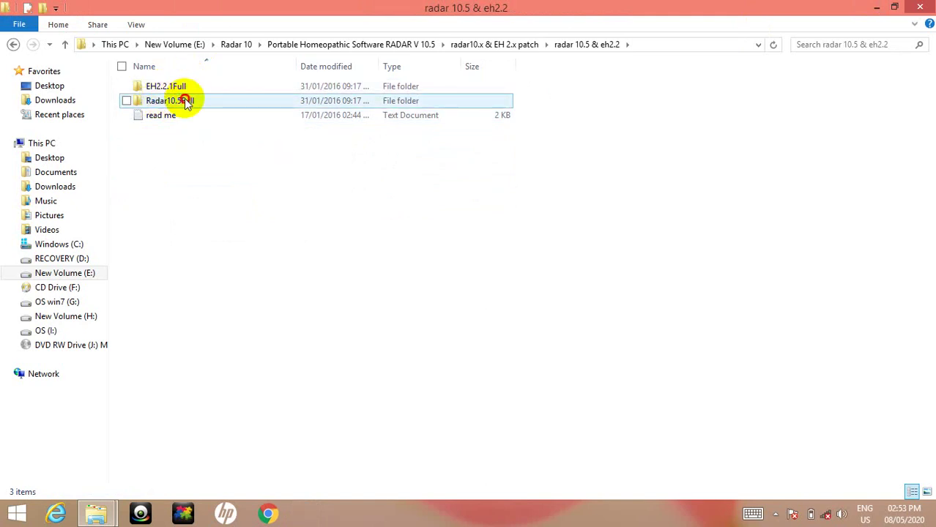
double_click(185, 100)
left_click(185, 100)
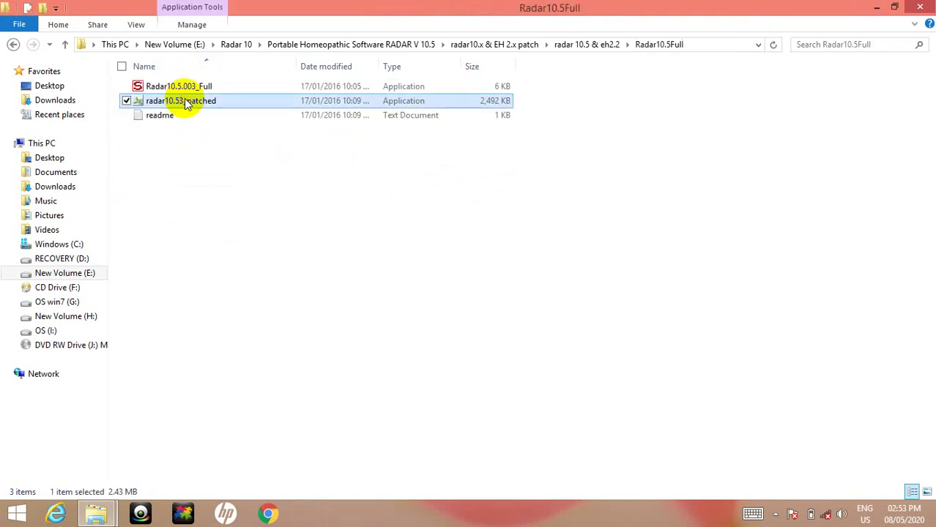
left_click(222, 86)
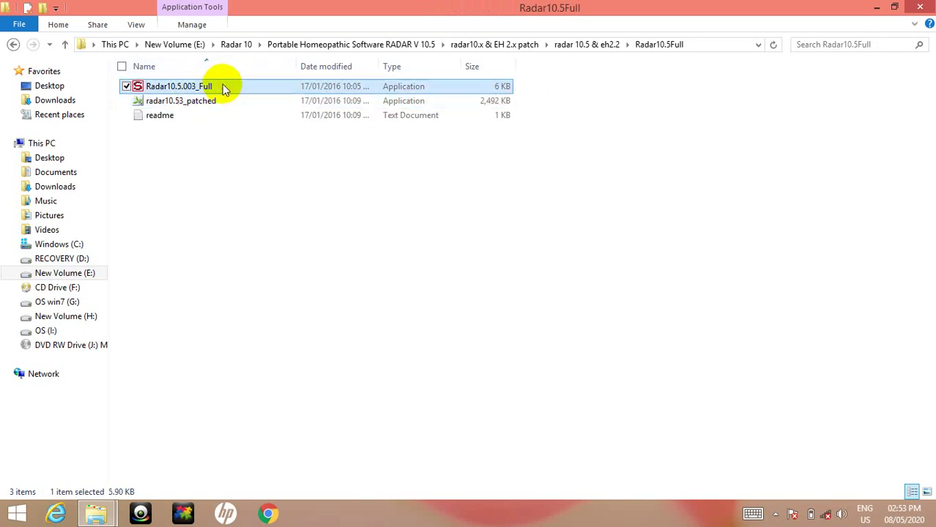
right_click(223, 88)
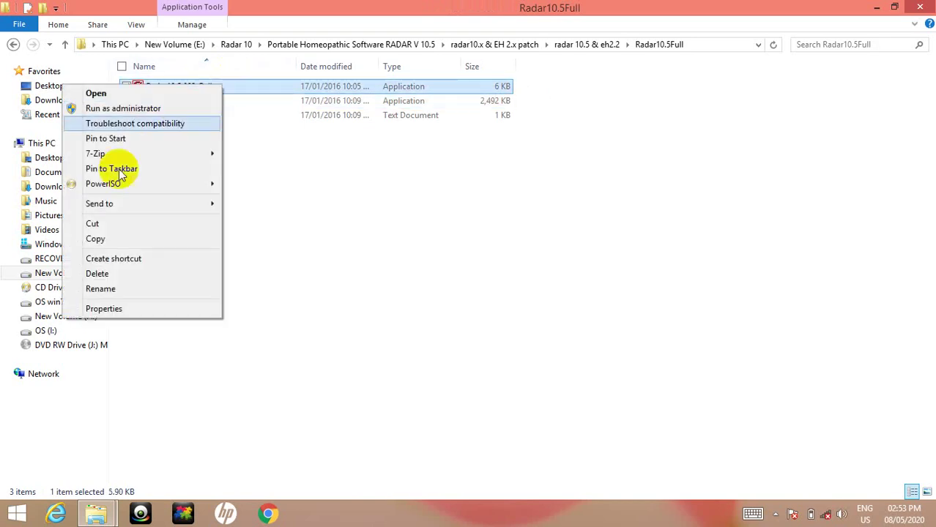
left_click(99, 240)
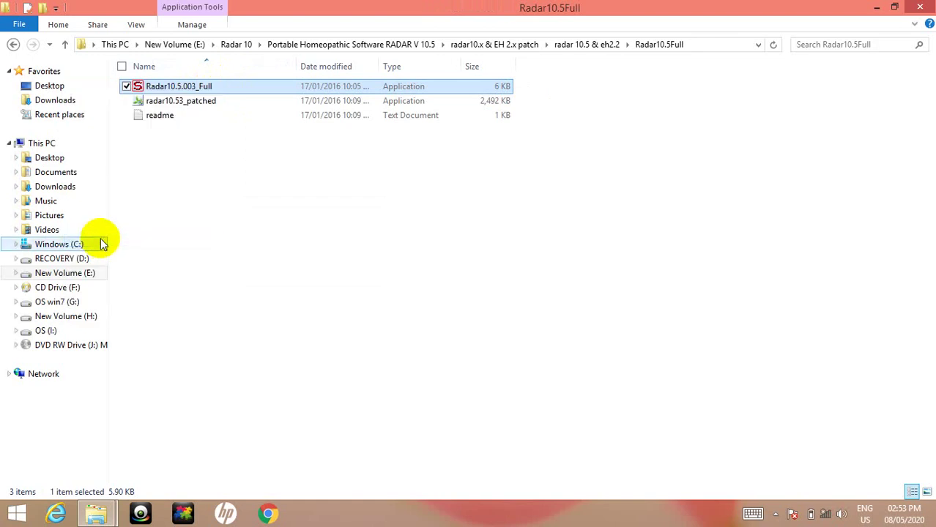
Step: Paste the copied Radar10.5.003_Full application into the BIN folder of RADAR10 in Portable Homeopathic Software RADAR V 10.5
left_click(13, 45)
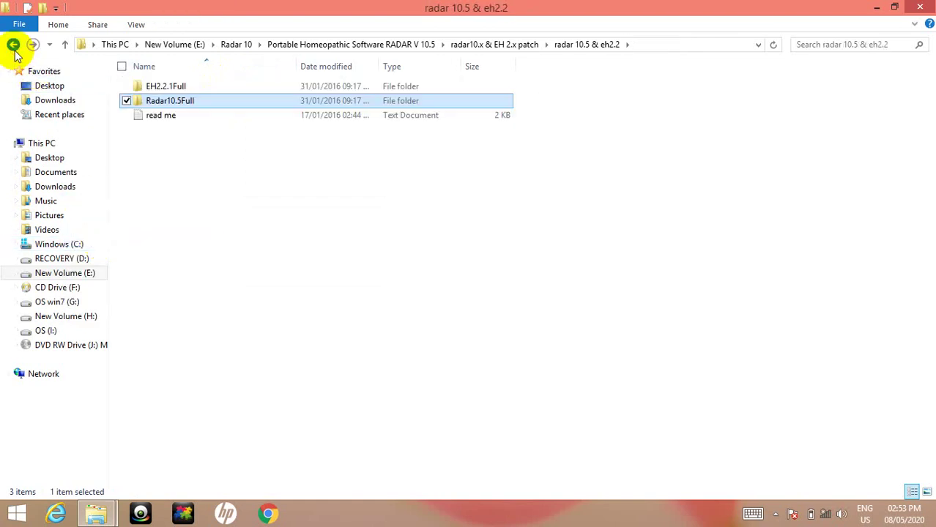
double_click(185, 102)
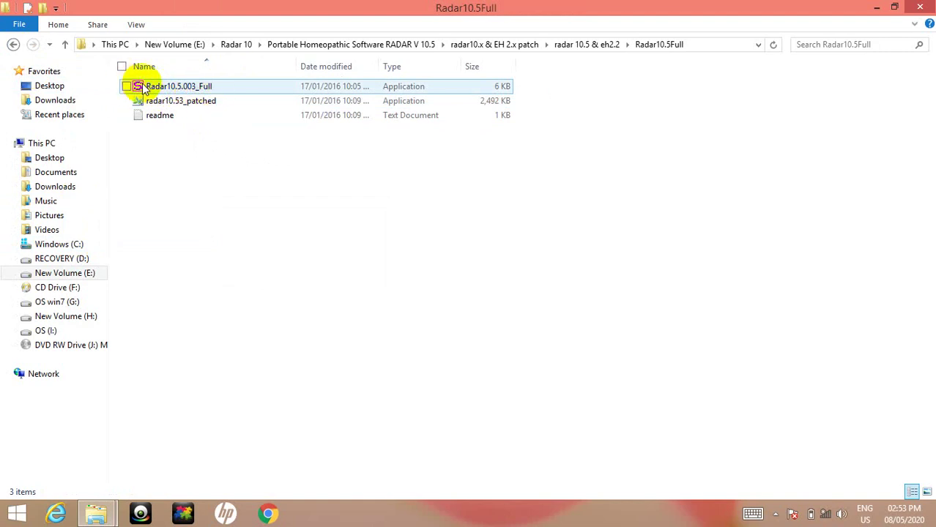
left_click(12, 46)
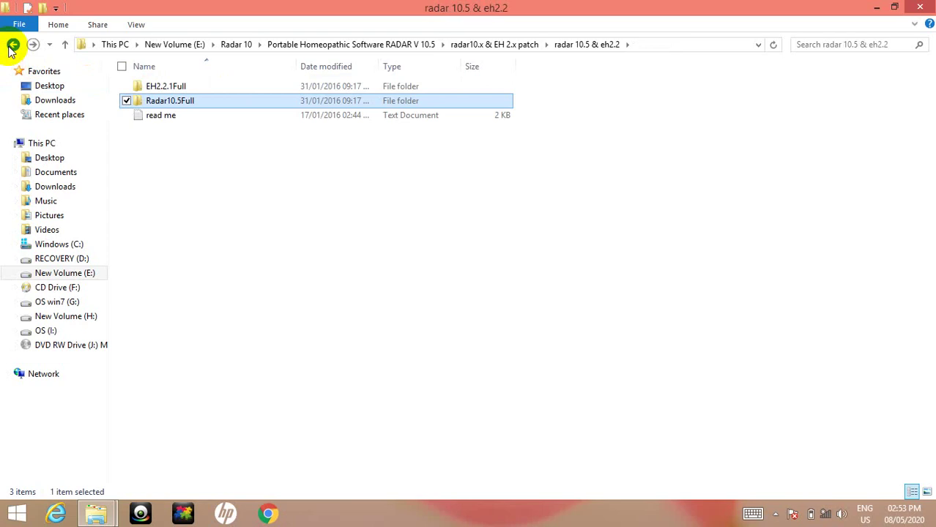
left_click(12, 45)
left_click(11, 45)
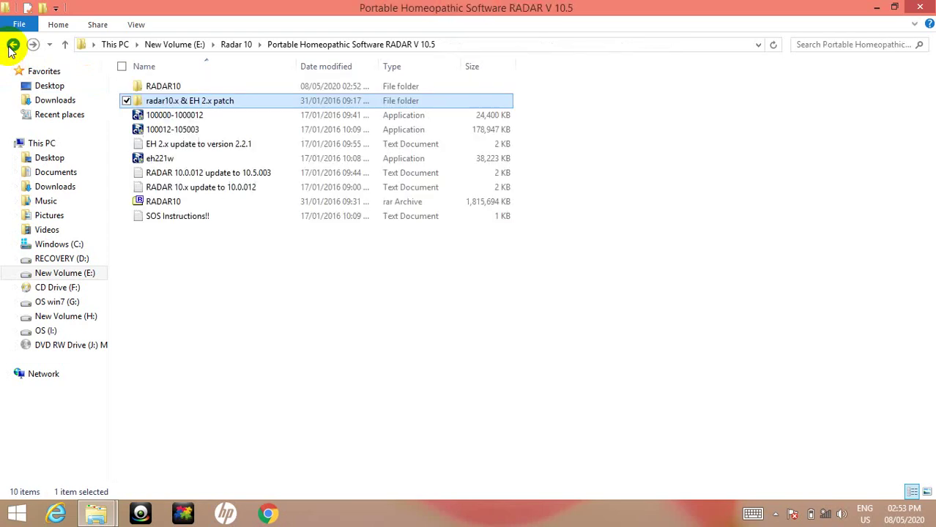
double_click(174, 88)
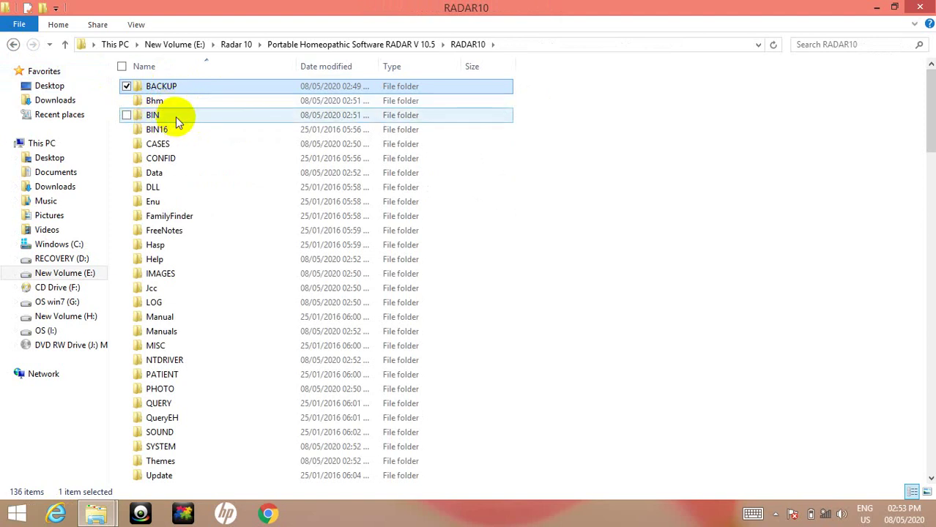
double_click(175, 116)
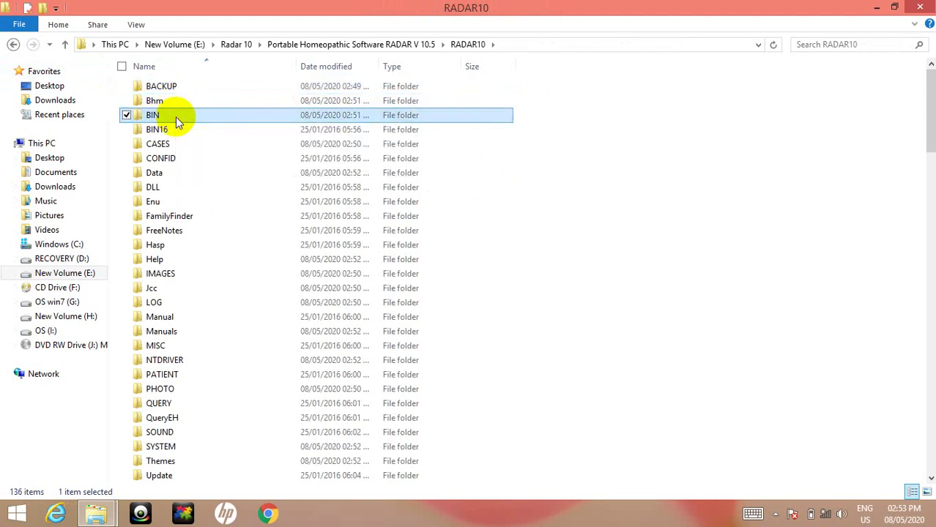
right_click(646, 121)
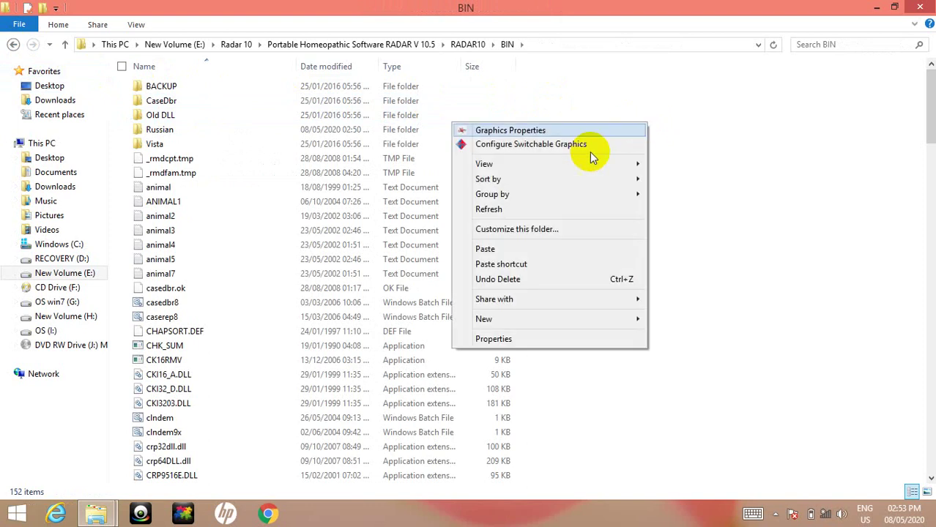
left_click(498, 250)
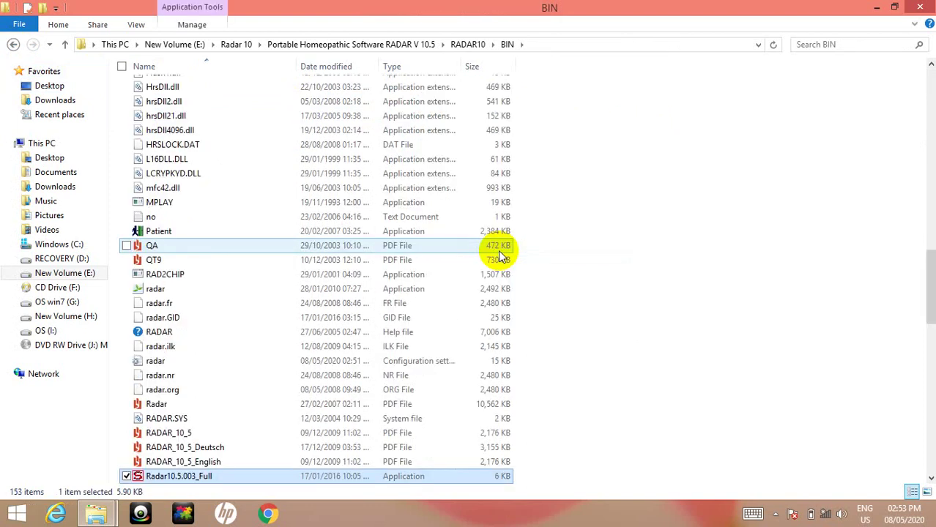
Step: Run the pasted Radar10.5.003_Full application as administrator from the BIN folder
left_click(189, 478)
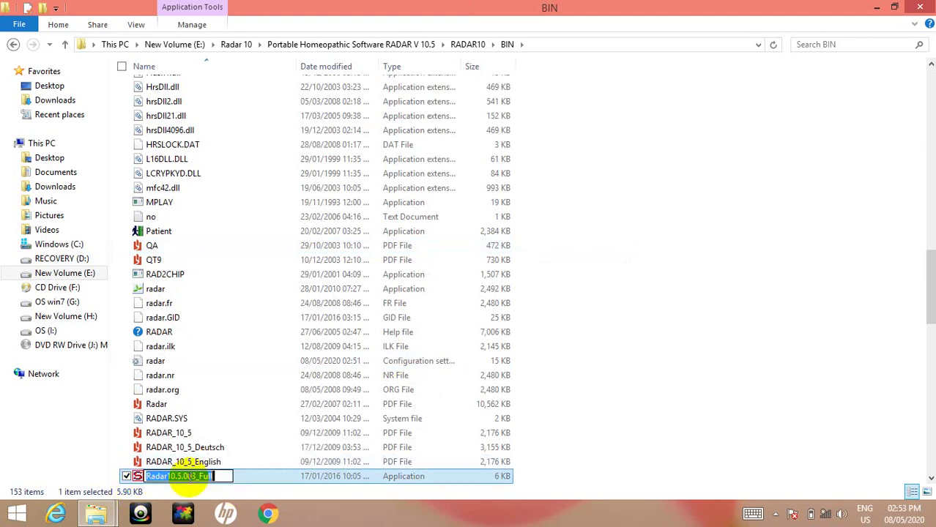
left_click(254, 477)
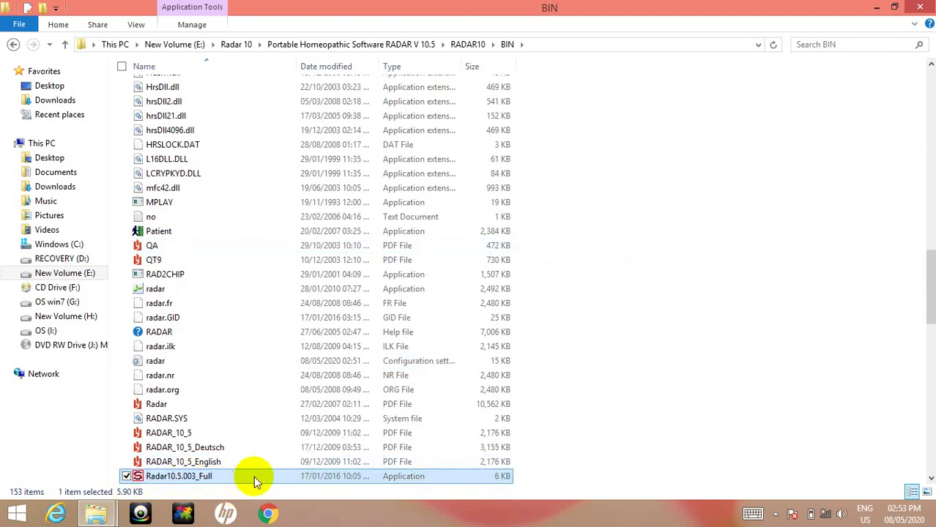
right_click(254, 476)
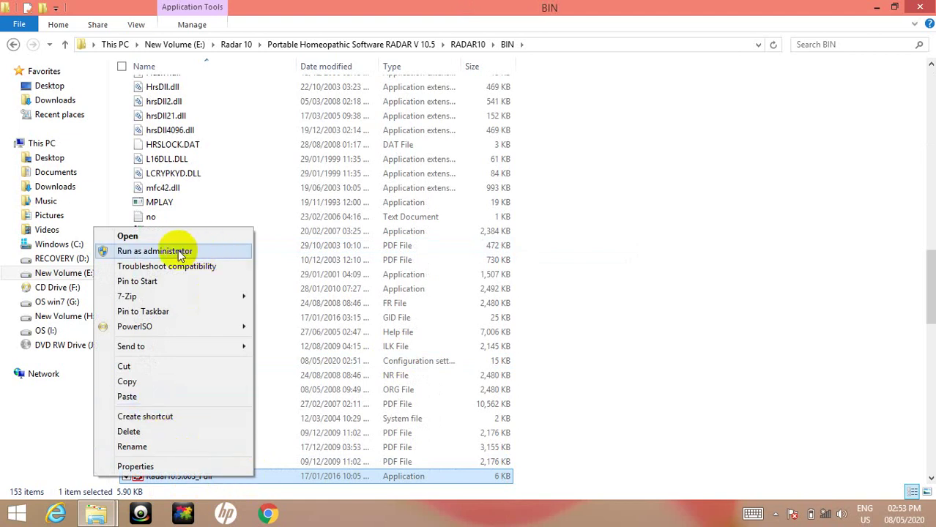
left_click(205, 252)
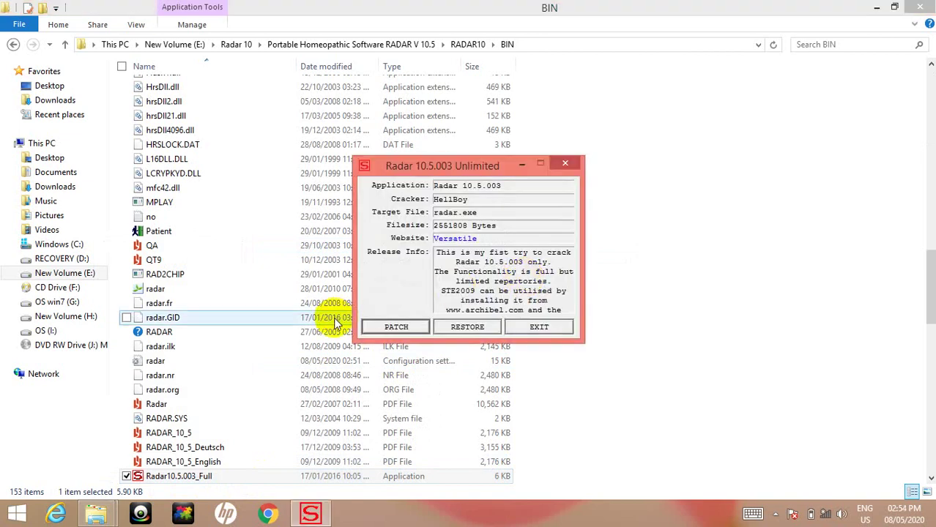
Step: Patch the radar application in the BIN folder with the Radar 10.5.003 Unlimited patcher, dismiss the completion message and close the patcher
left_click(395, 327)
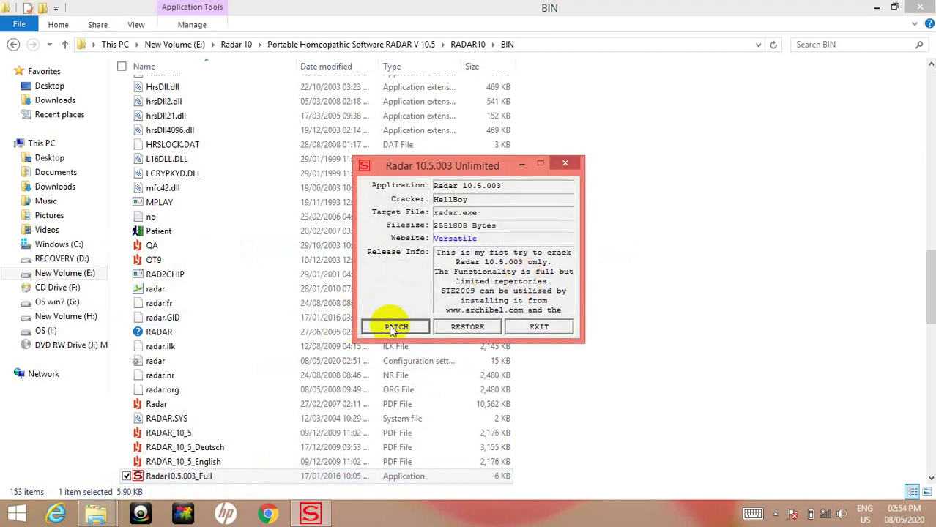
left_click(398, 331)
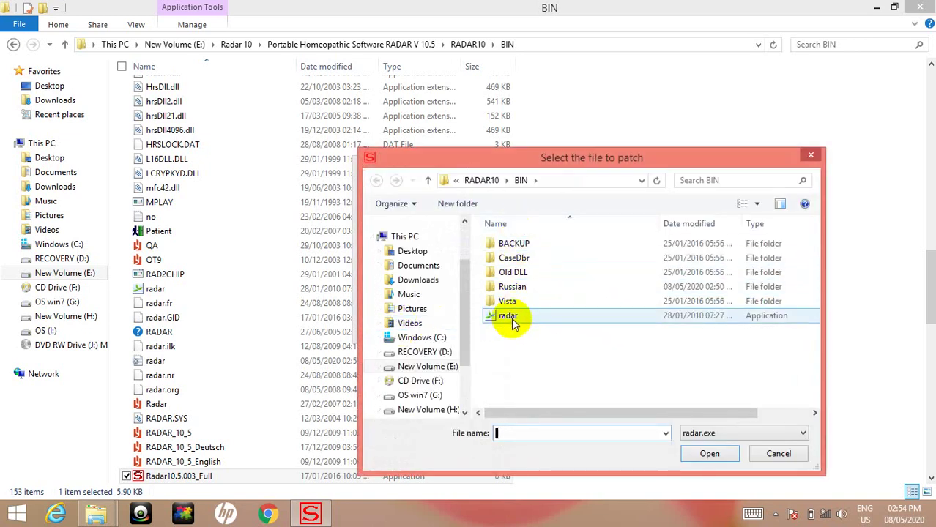
left_click(534, 315)
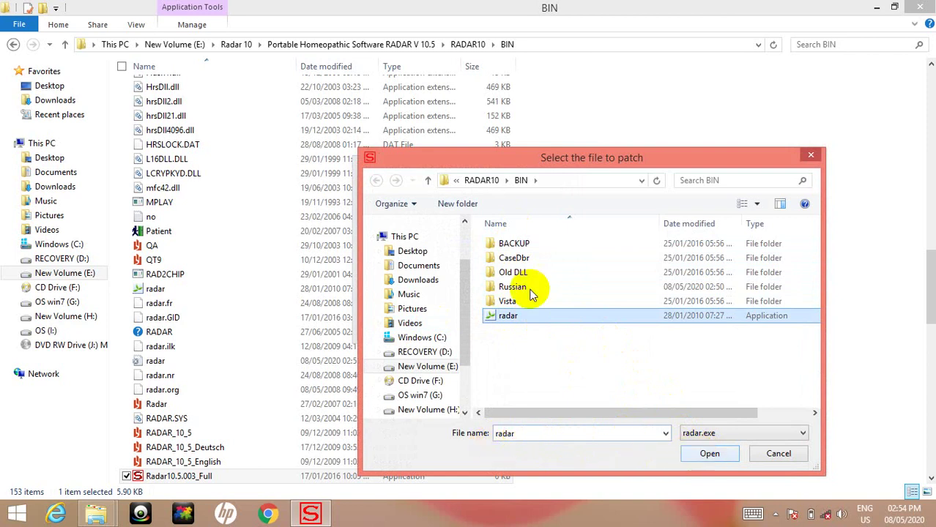
left_click(709, 454)
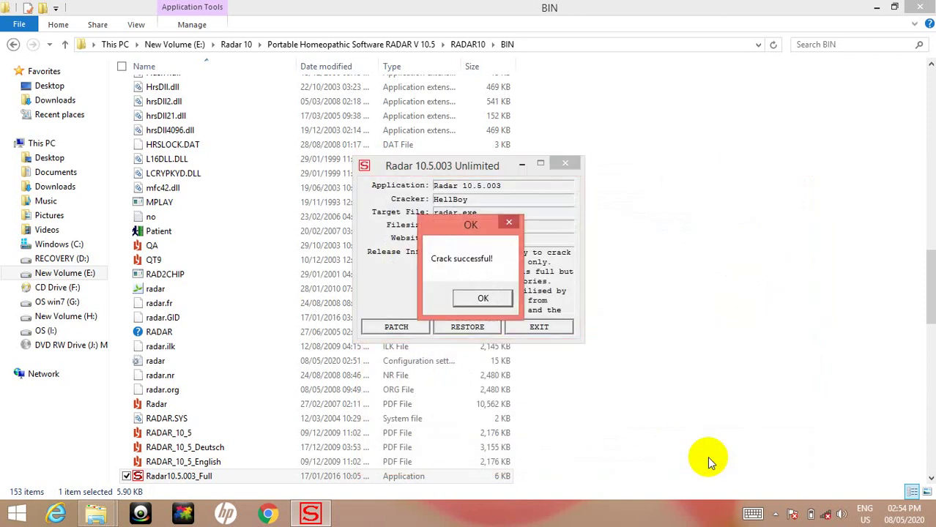
left_click(482, 300)
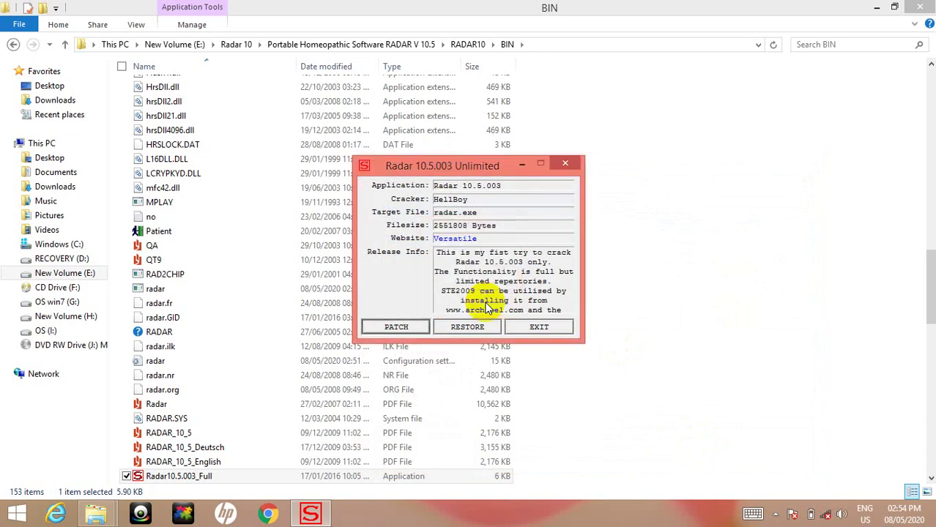
left_click(570, 167)
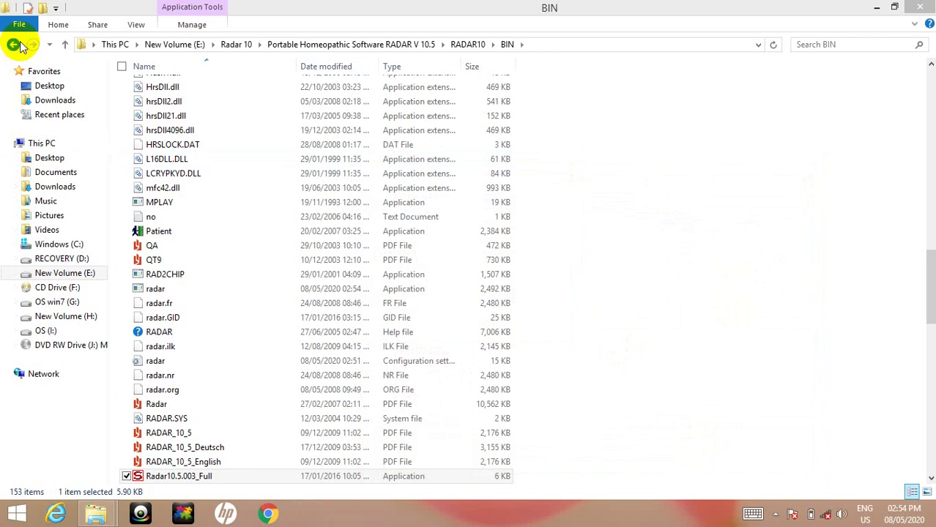
Step: Open the Radar10.5Full folder inside radar10.x & EH 2.x patch\radar 10.5 & eh2.2
left_click(20, 44)
left_click(21, 44)
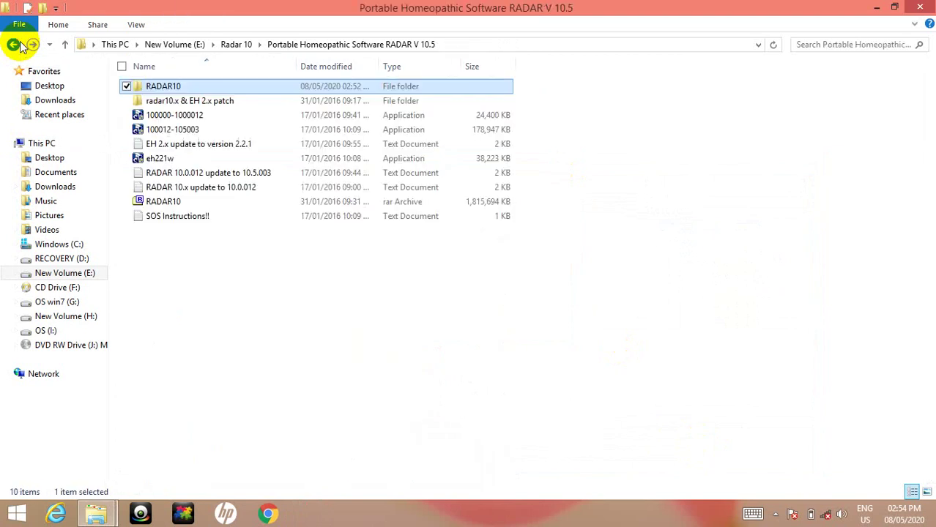
left_click(212, 102)
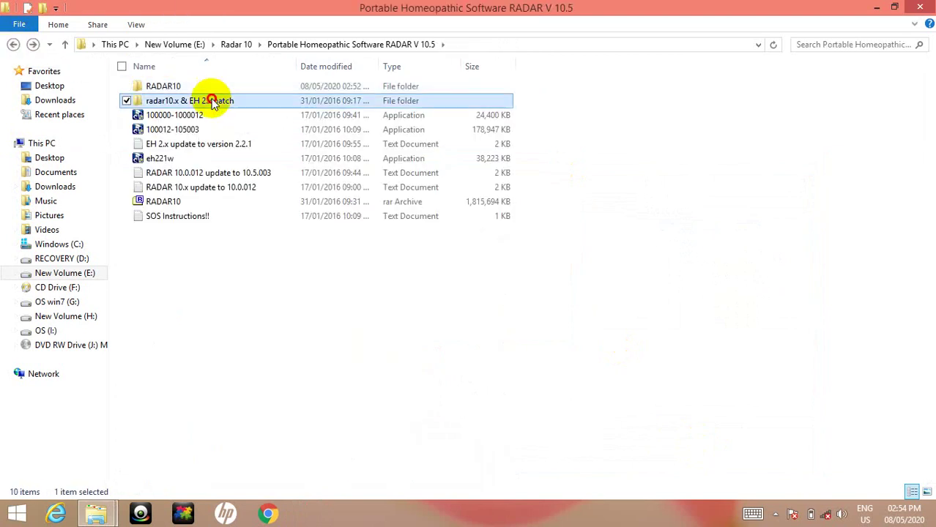
double_click(212, 103)
left_click(205, 90)
double_click(206, 91)
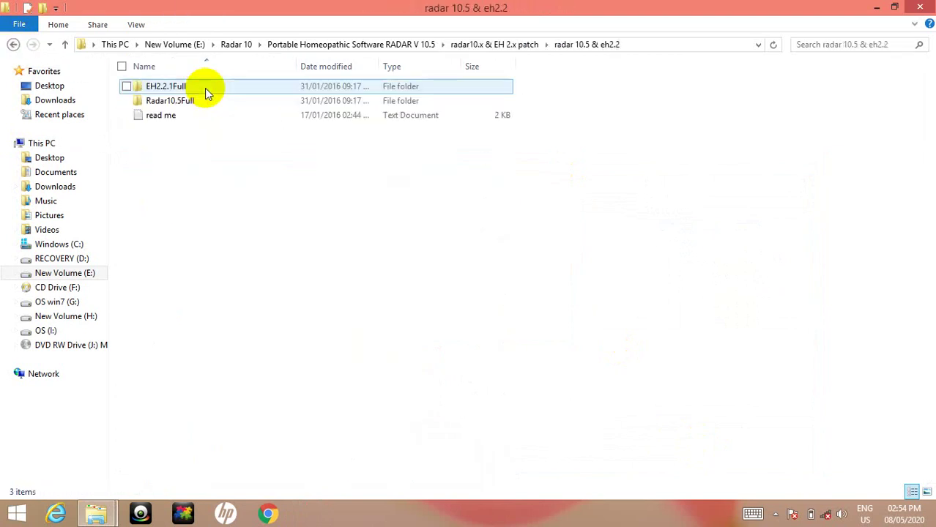
double_click(178, 107)
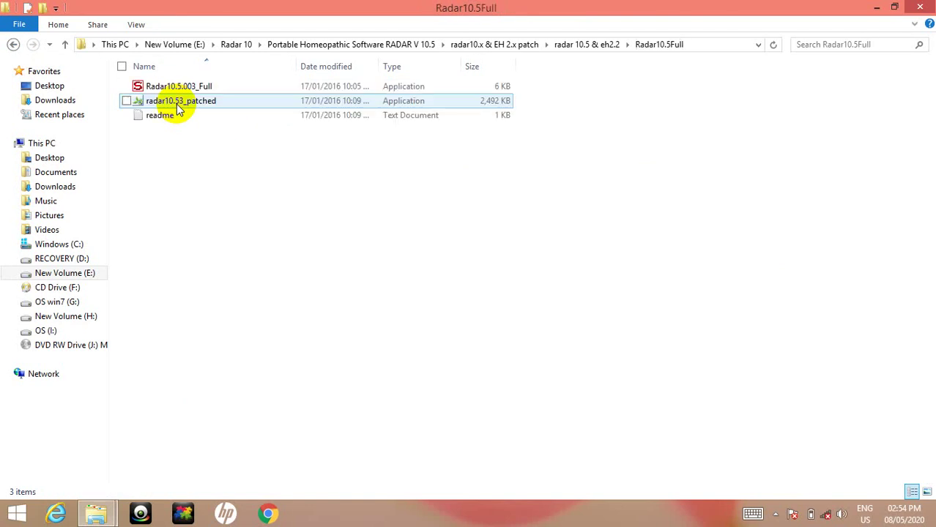
left_click(200, 104)
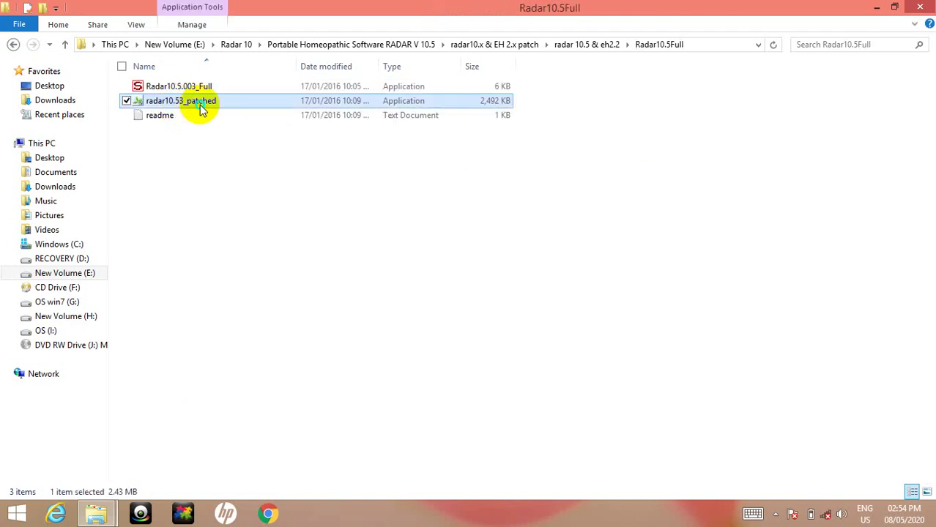
right_click(200, 105)
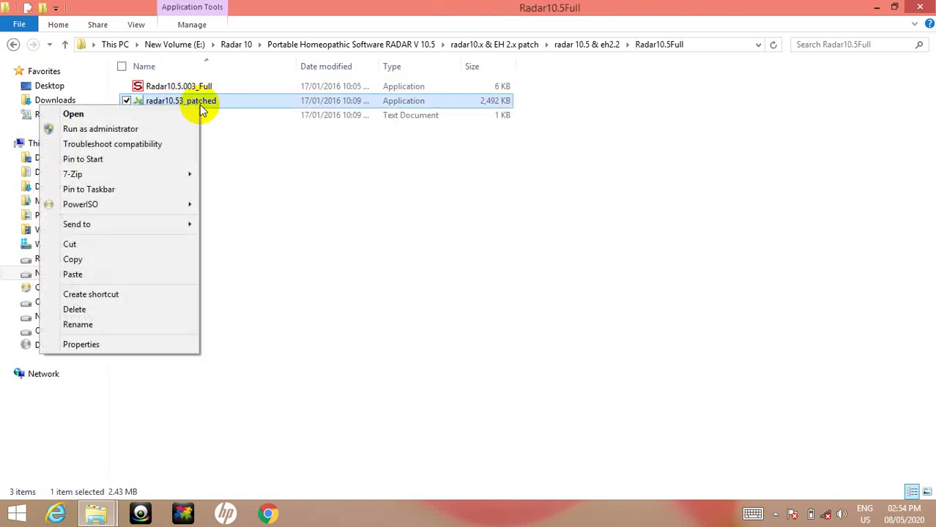
left_click(111, 324)
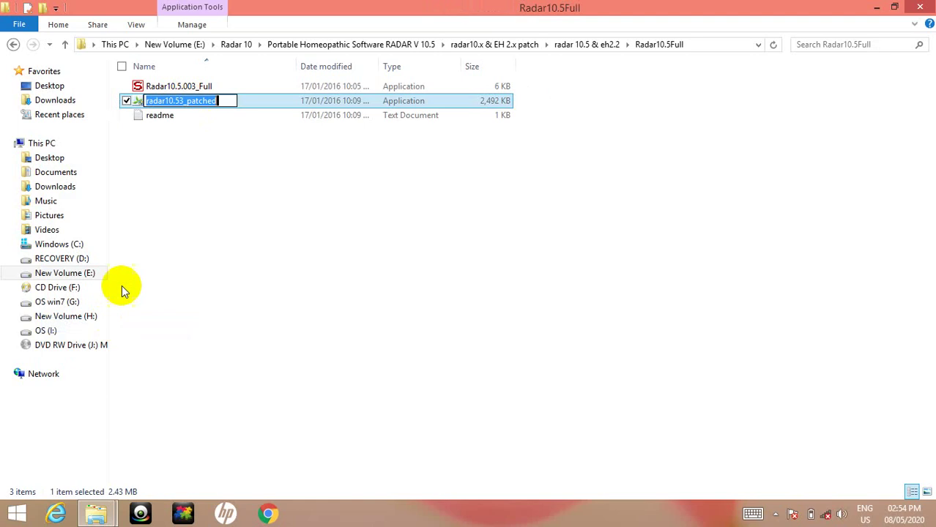
left_click(221, 103)
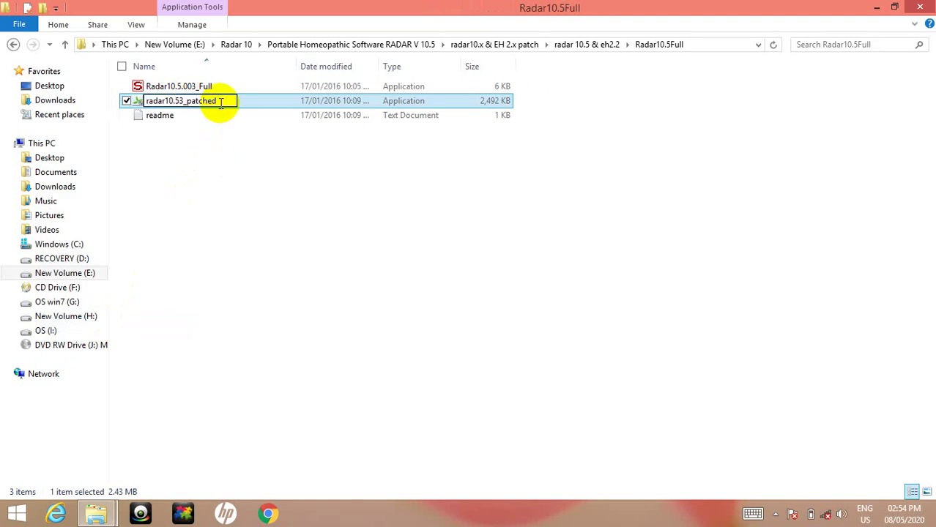
left_click_drag(220, 102, 184, 109)
left_click(173, 114)
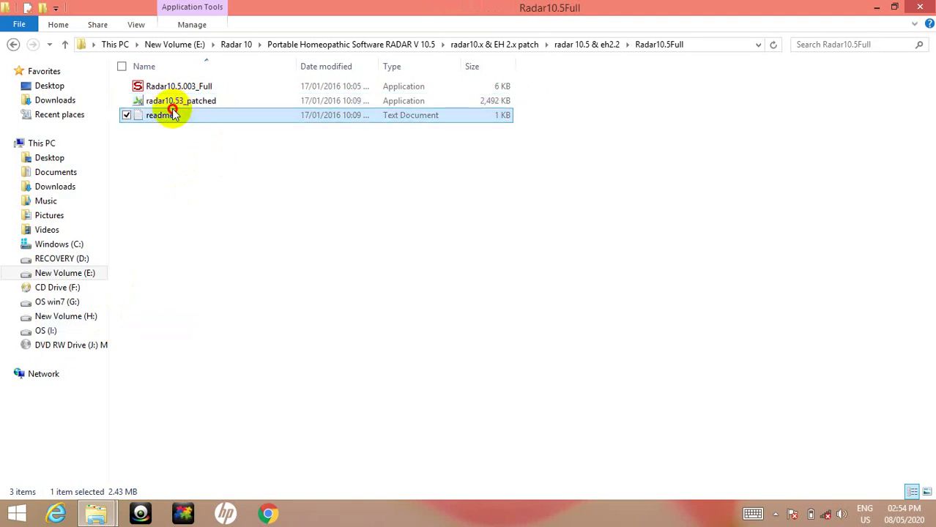
left_click(173, 115)
Step: Rename the radar10.53_patched application in the Radar10.5Full folder as radar
left_click(200, 103)
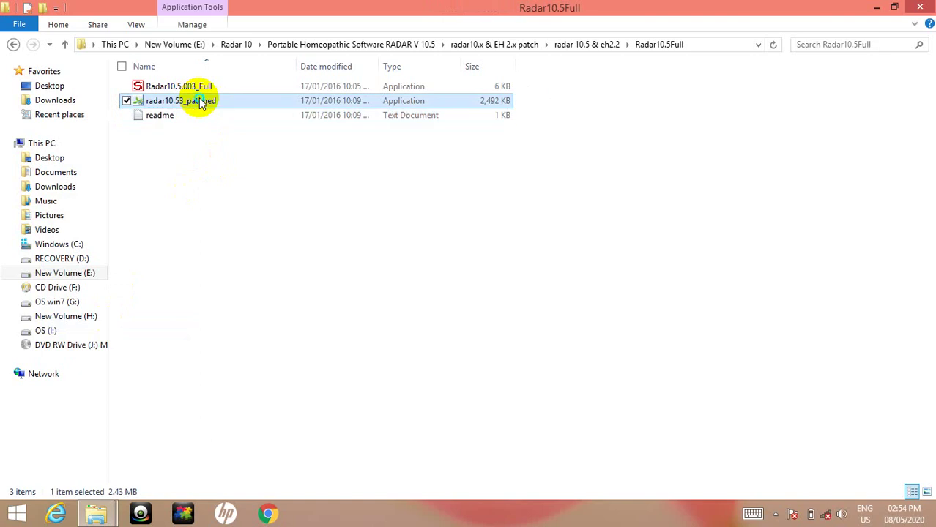
right_click(202, 104)
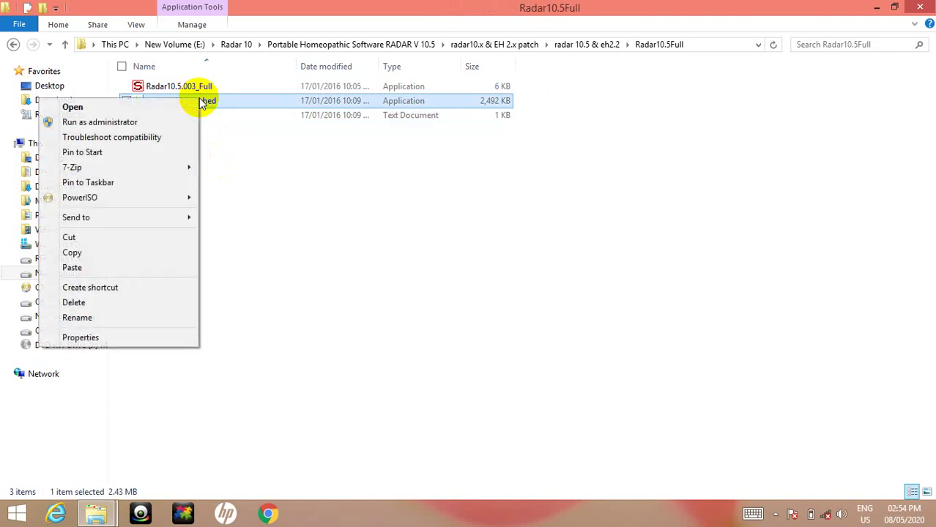
left_click(120, 323)
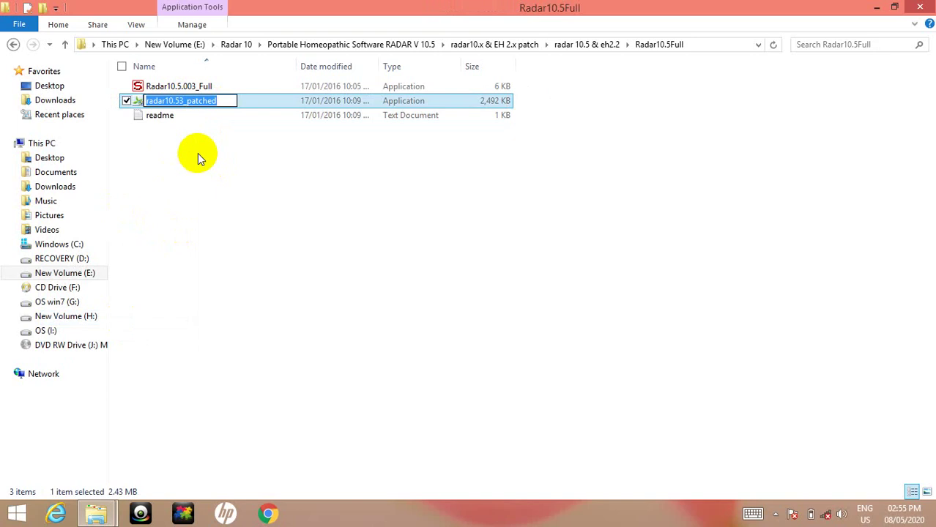
left_click(227, 102)
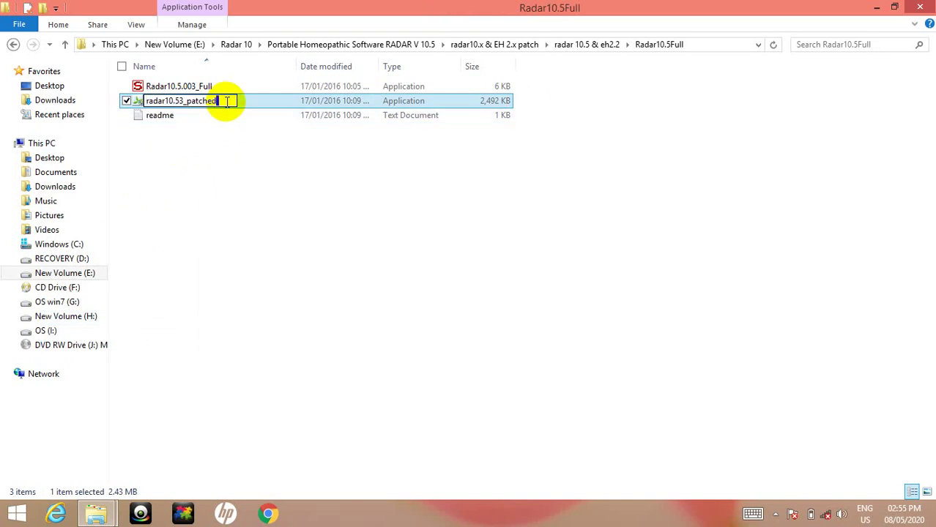
left_click(173, 102)
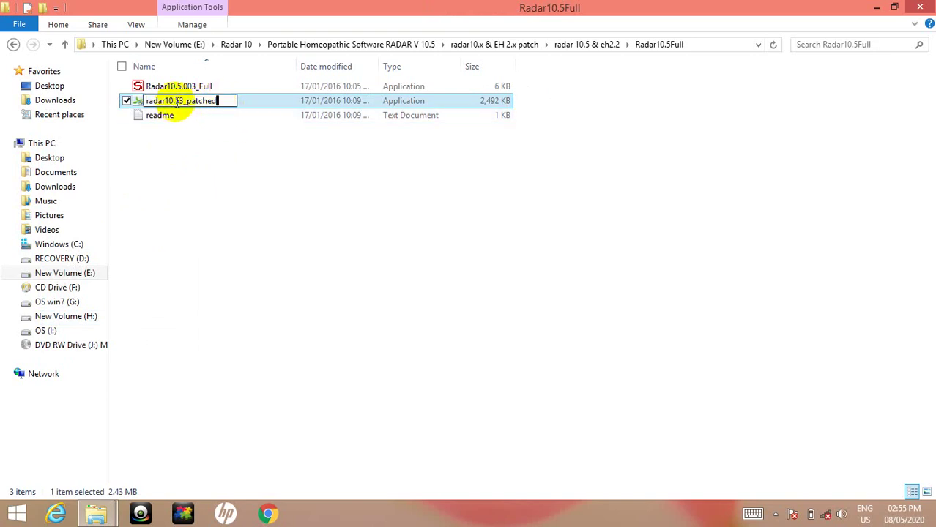
left_click_drag(224, 101, 166, 99)
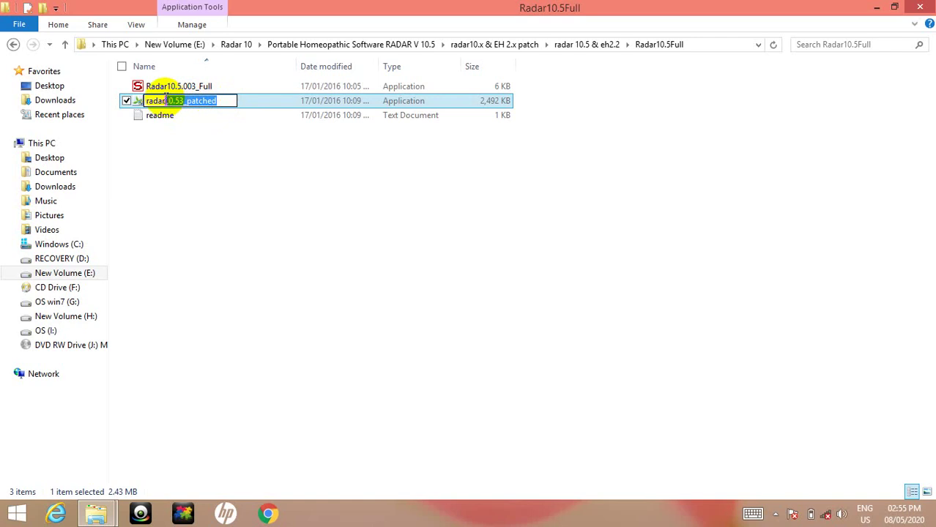
key("BackSpace")
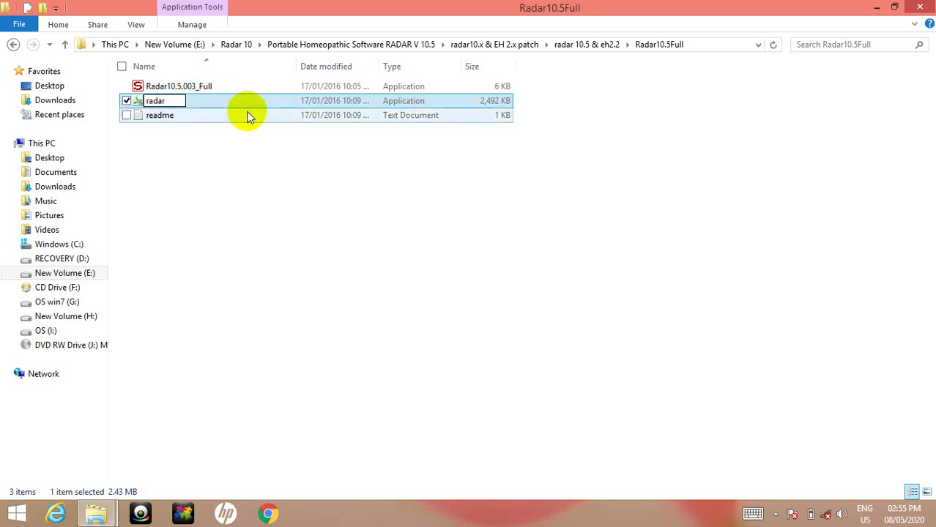
left_click(217, 101)
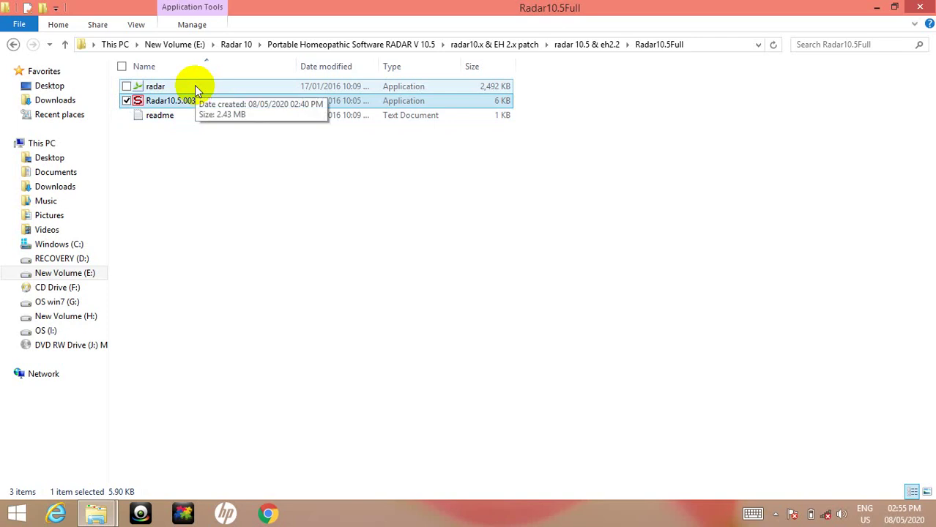
Step: Try to run the renamed radar application from the Radar10.5Full folder and copy it
double_click(195, 86)
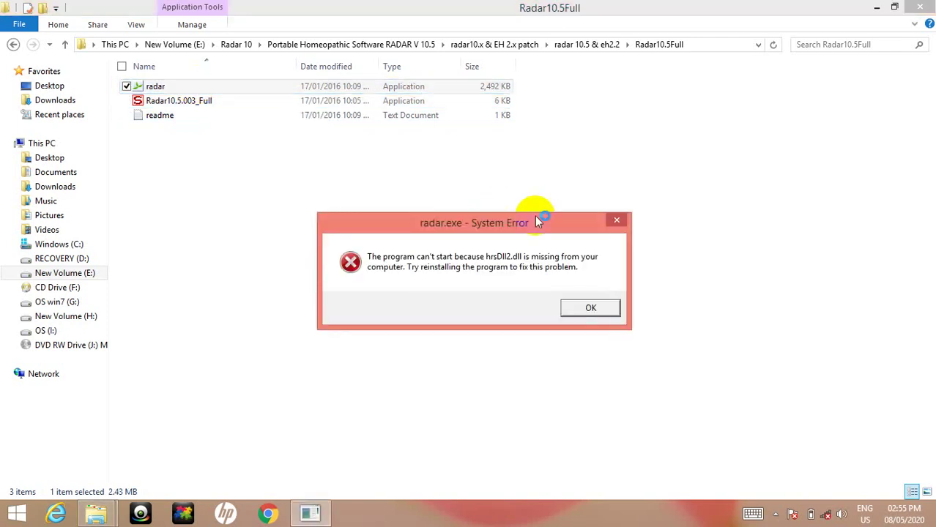
left_click(614, 222)
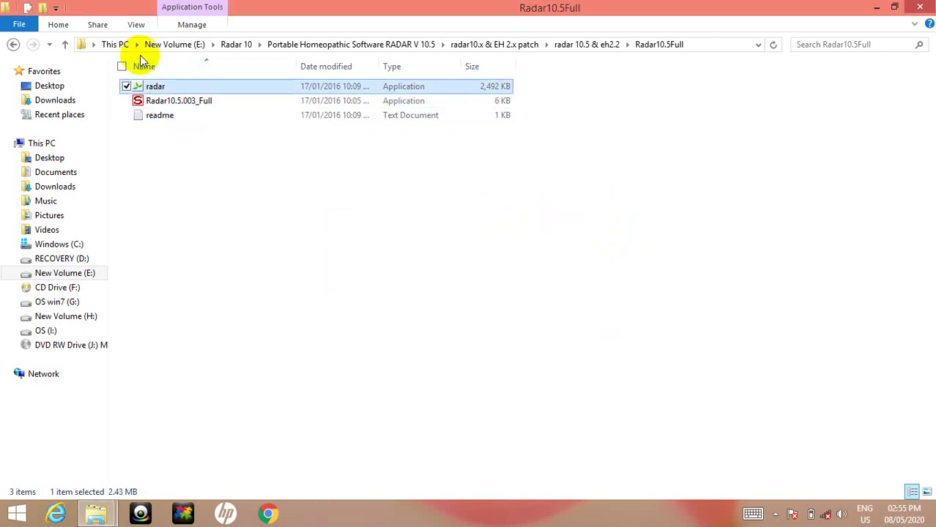
right_click(183, 86)
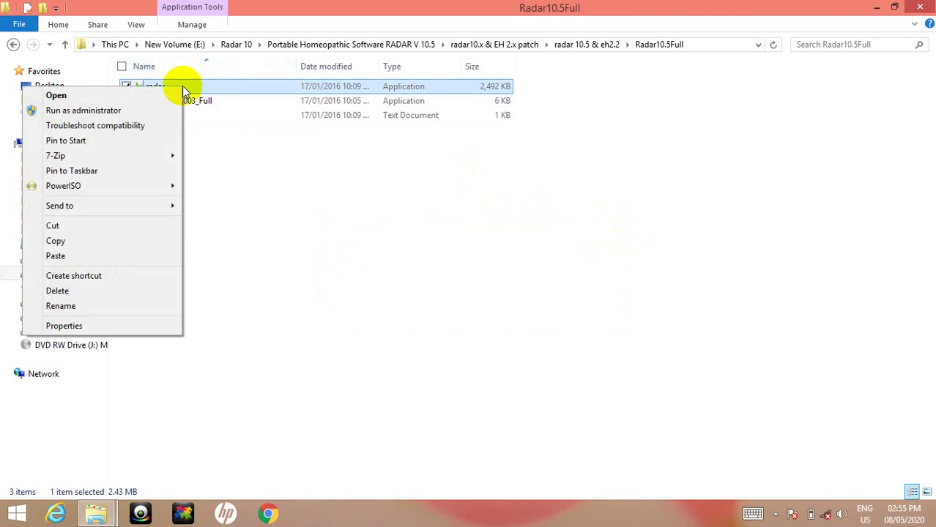
left_click(69, 241)
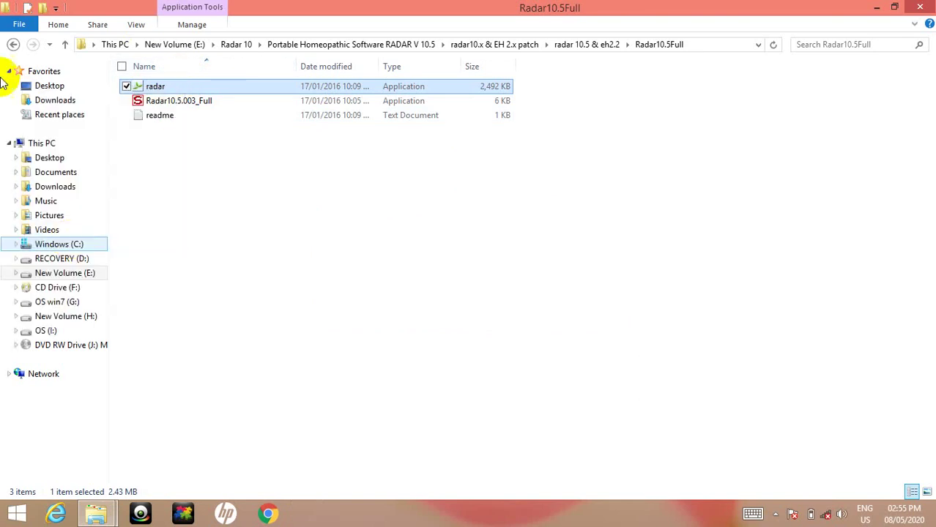
Step: Paste the copied radar application into the BIN folder of RADAR10, replacing the existing radar.exe file
mouse_move(2, 2)
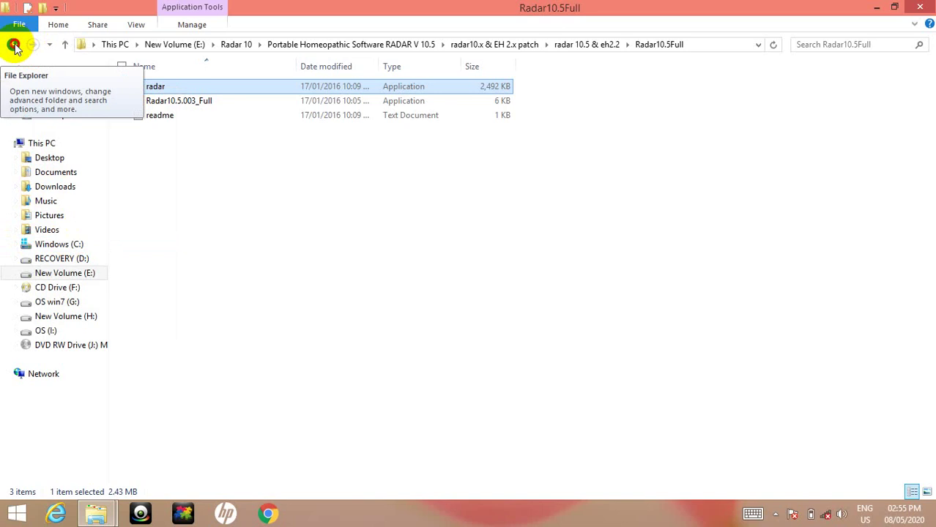
left_click(13, 46)
left_click(13, 45)
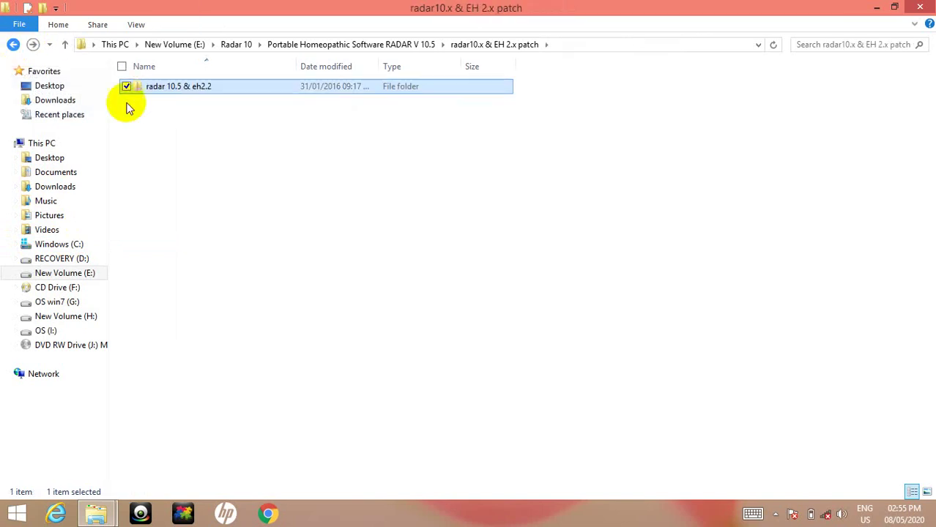
left_click(15, 46)
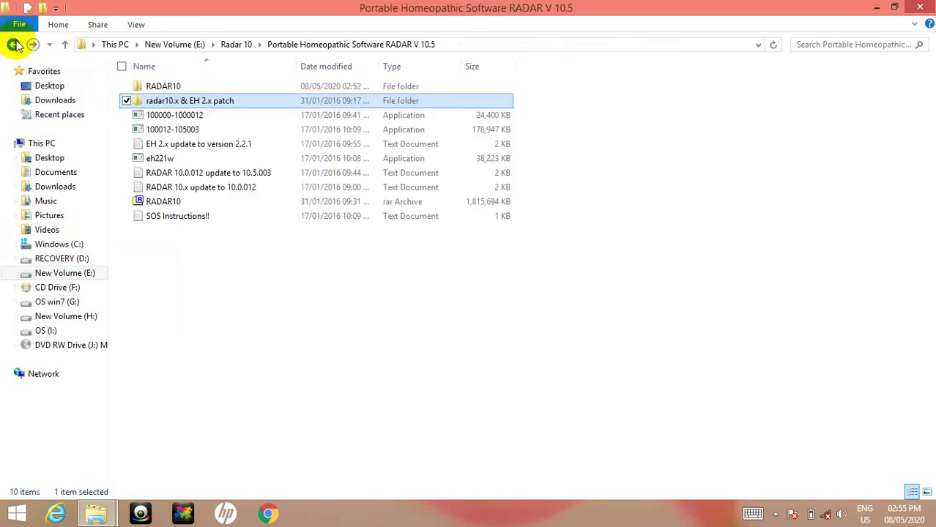
double_click(185, 91)
double_click(167, 118)
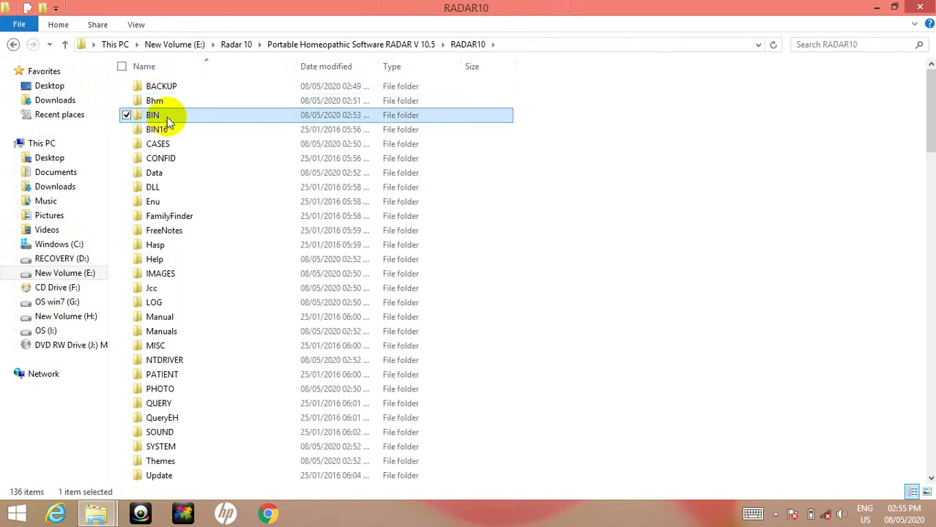
right_click(675, 133)
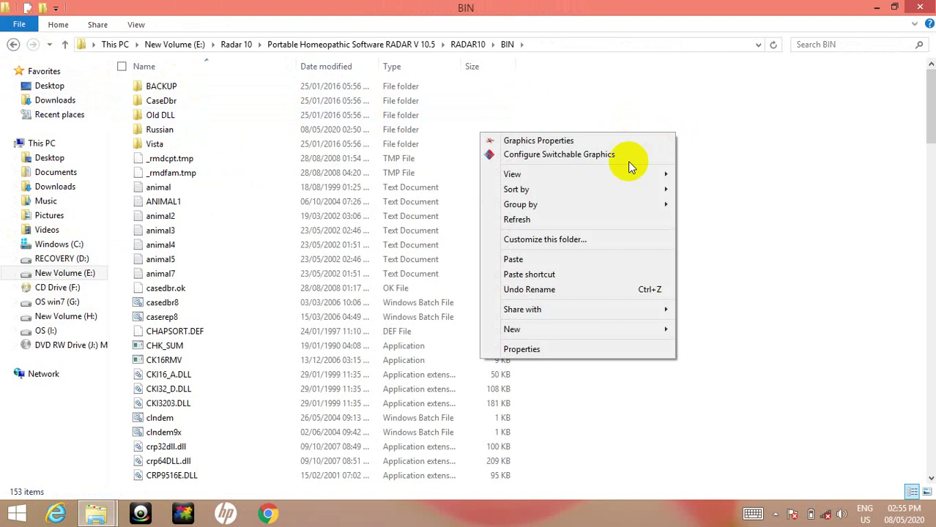
left_click(535, 260)
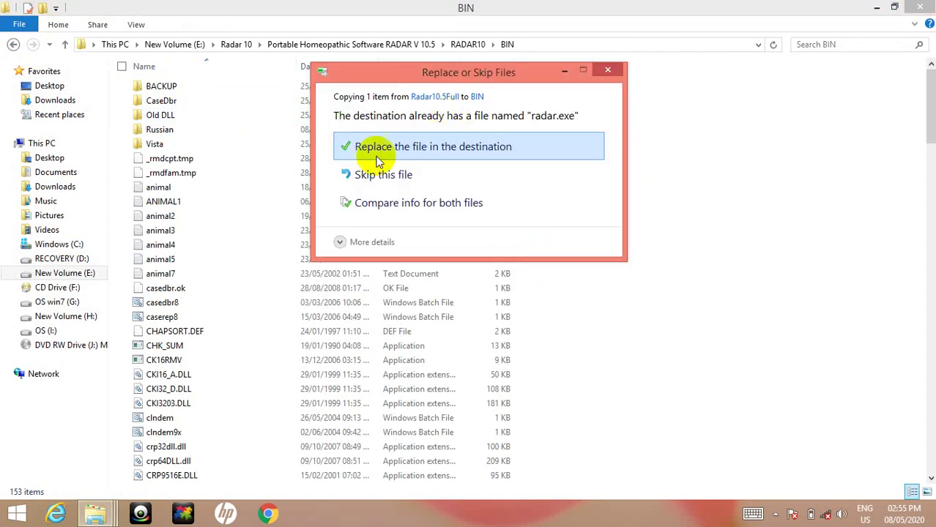
left_click(433, 147)
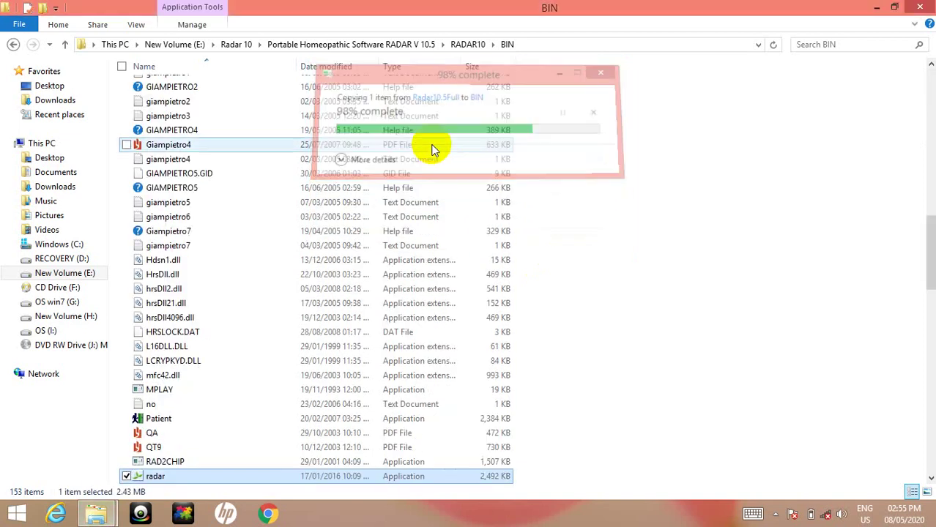
Step: Run the radar application in the BIN folder as administrator and open Murphy's repertory (English)
right_click(169, 474)
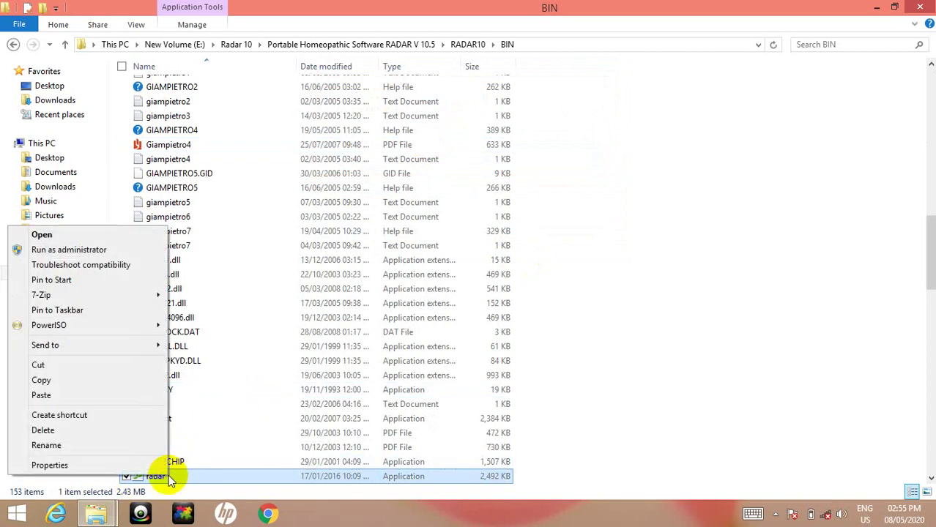
left_click(96, 249)
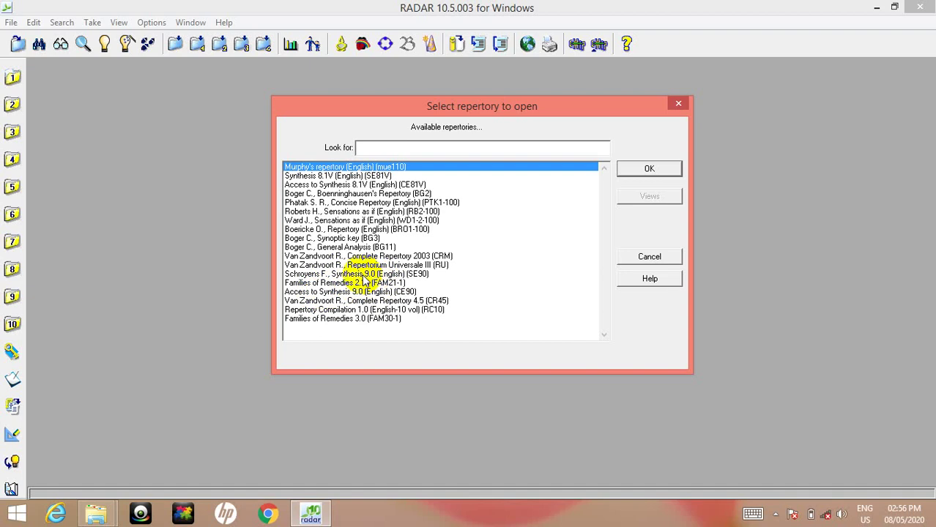
left_click(375, 257)
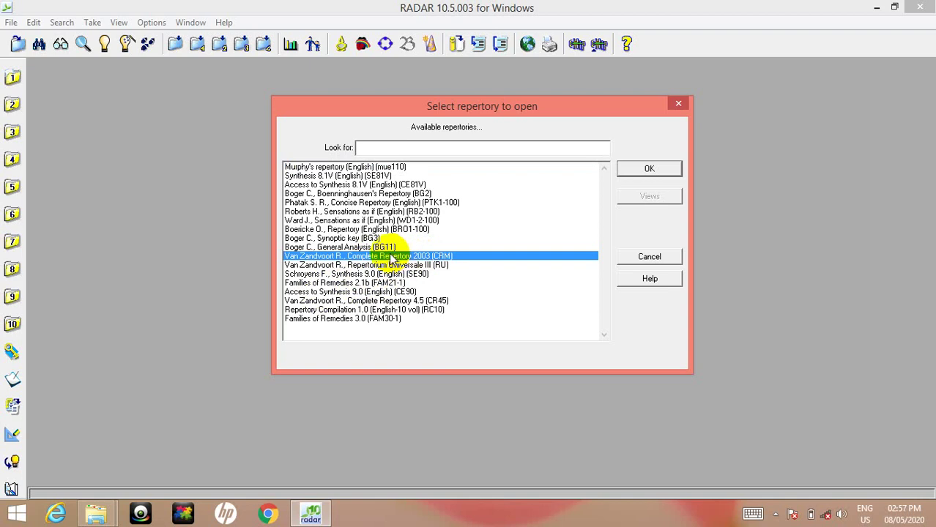
left_click(356, 168)
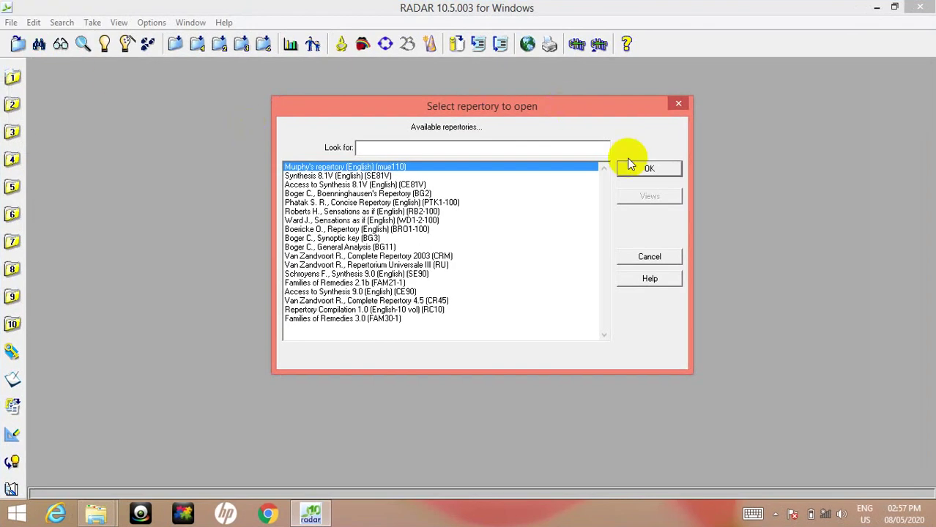
left_click(650, 170)
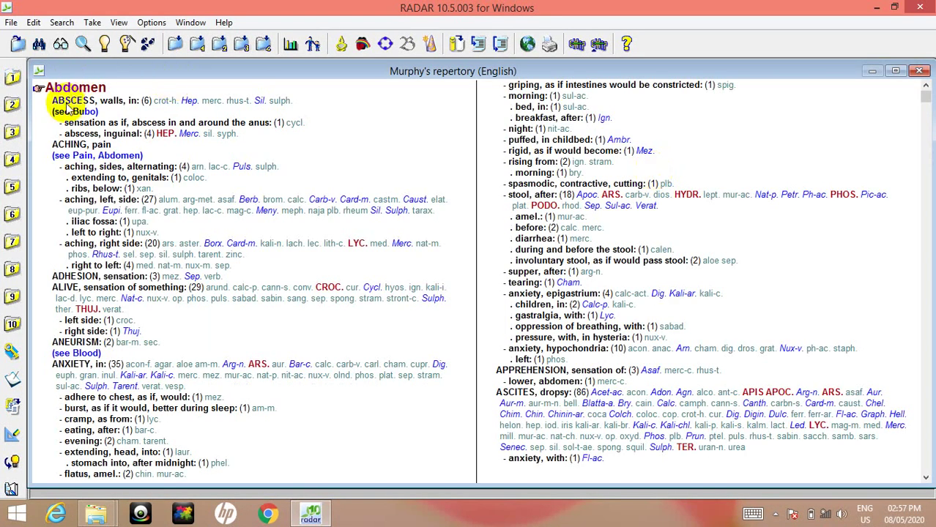
Step: Add the Abdomen rubrics aching right side, abscess inguinal and ascites dropsy to Clipboard 3, and view their remedy analysis
left_click(74, 247)
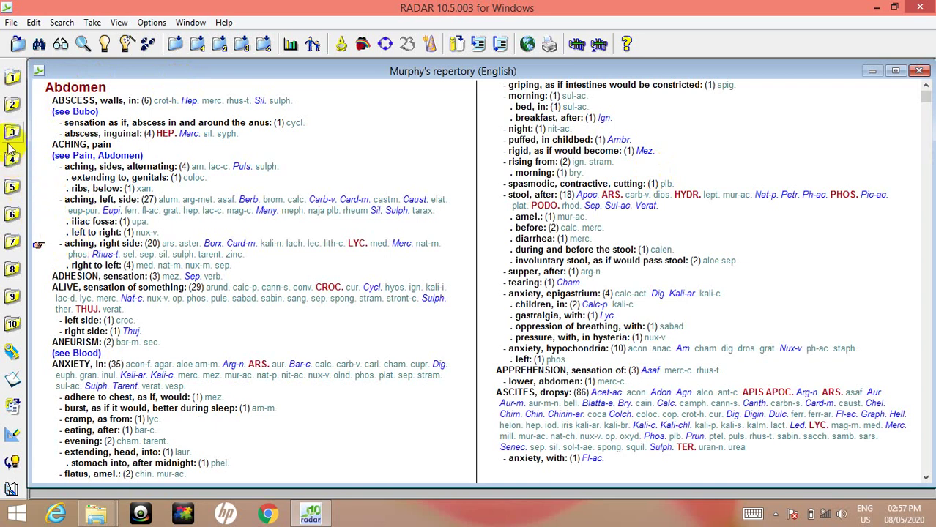
left_click(65, 135)
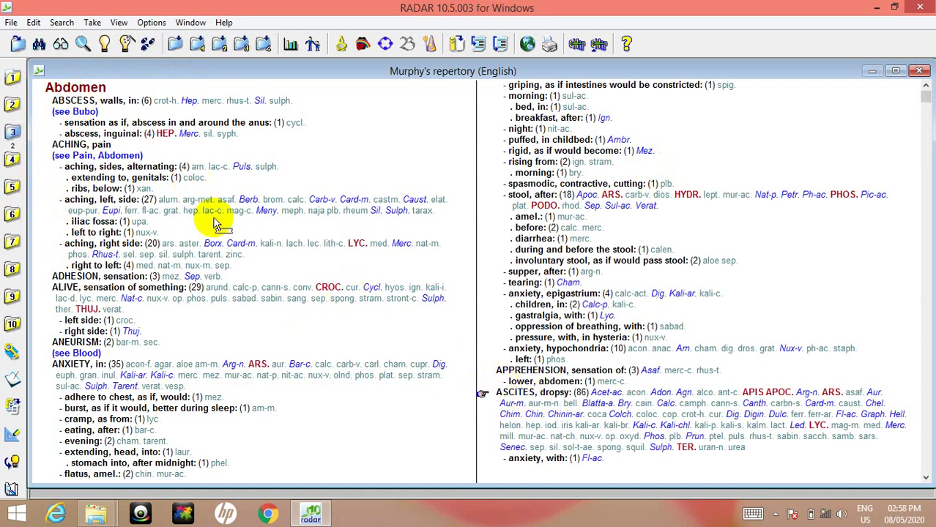
left_click(14, 134)
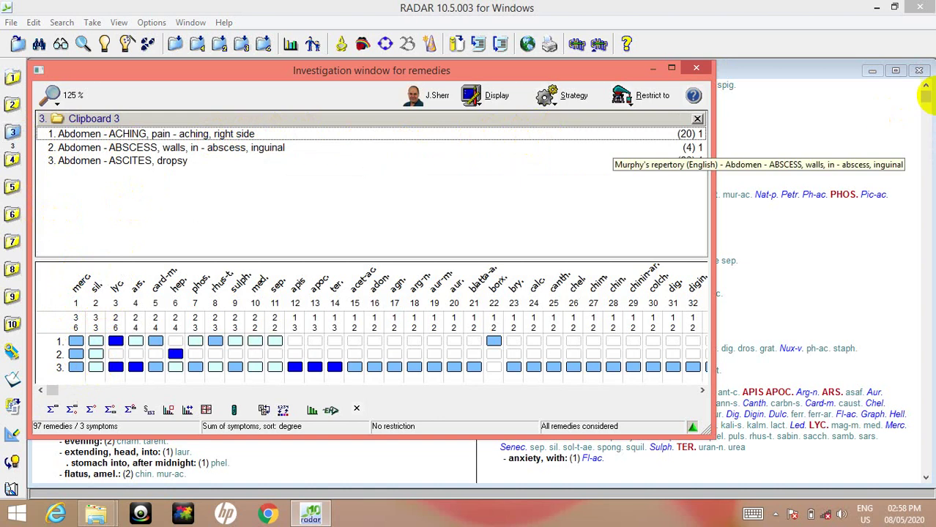
left_click(697, 69)
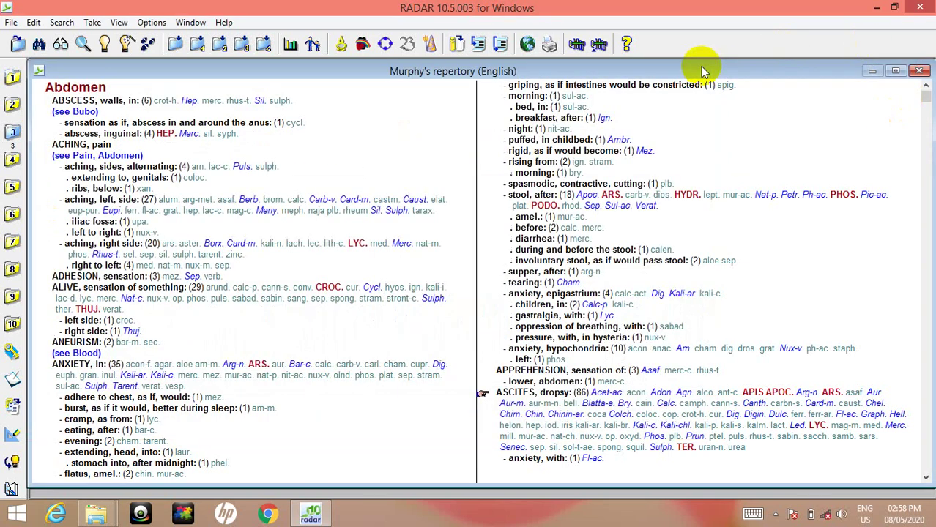
Step: Quit RADAR, accepting to save the symptoms in memory and exiting without a backup
left_click(918, 7)
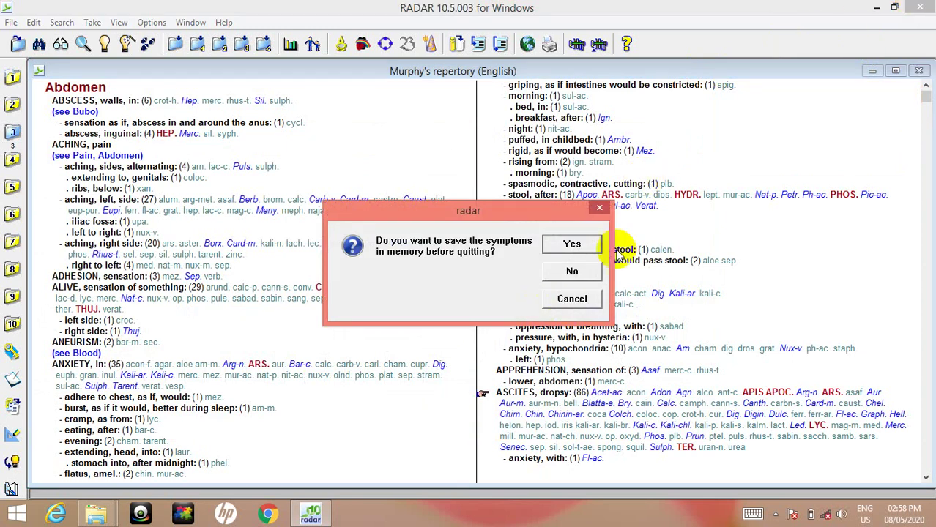
left_click(572, 247)
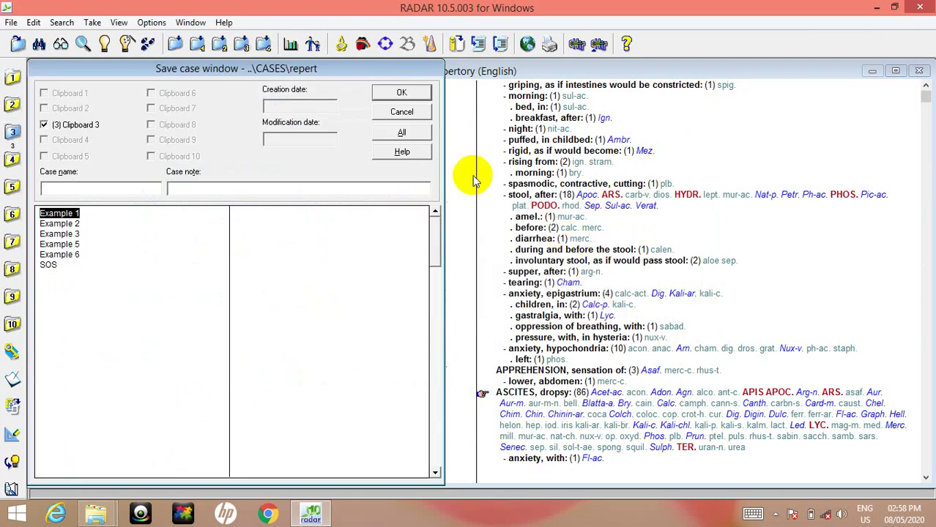
left_click(922, 9)
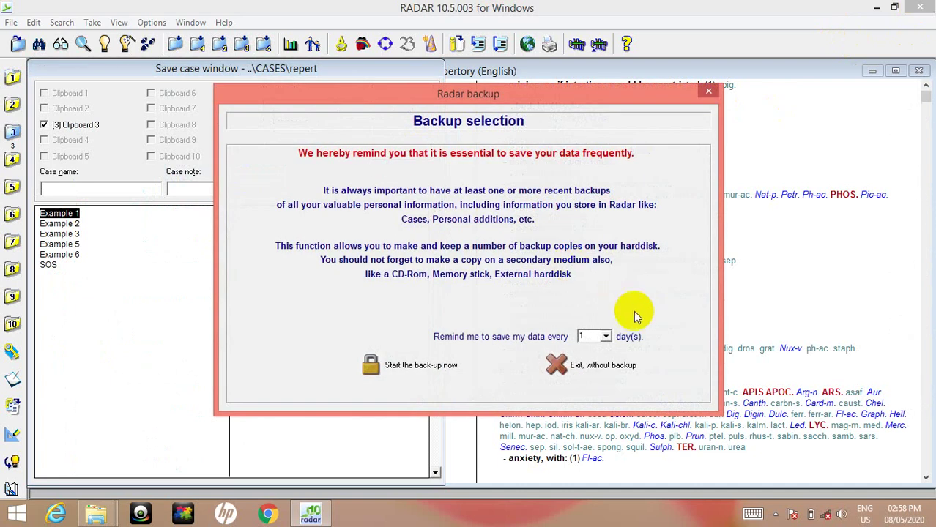
left_click(575, 375)
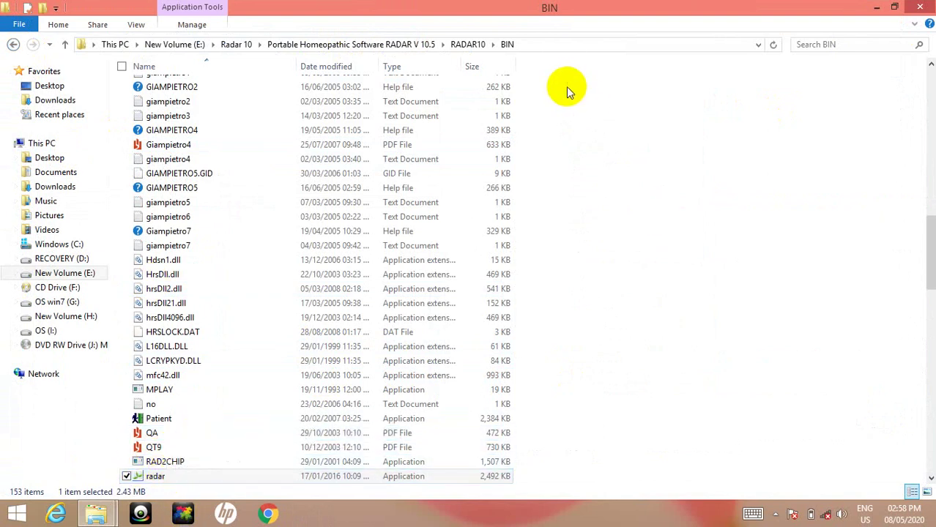
Step: Pin the radar application to Start, launch it, and pin the running program to the taskbar
right_click(173, 479)
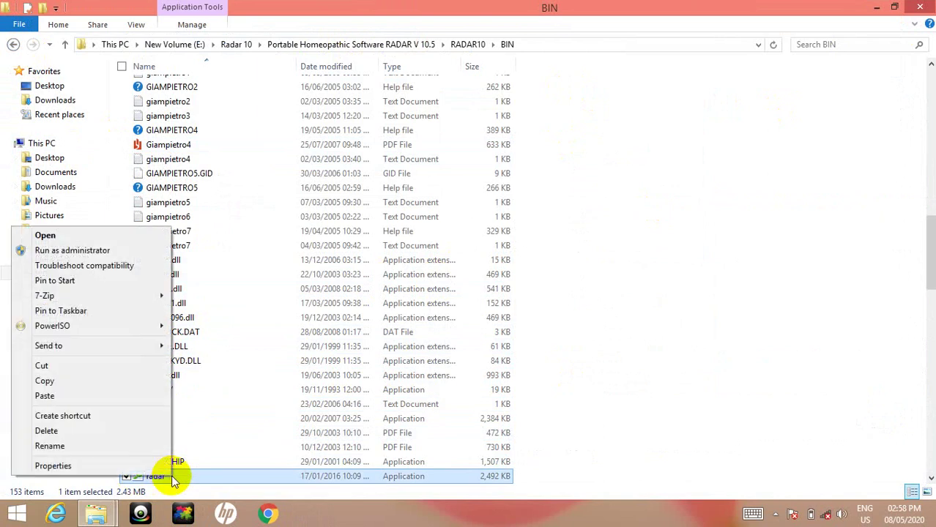
left_click(80, 282)
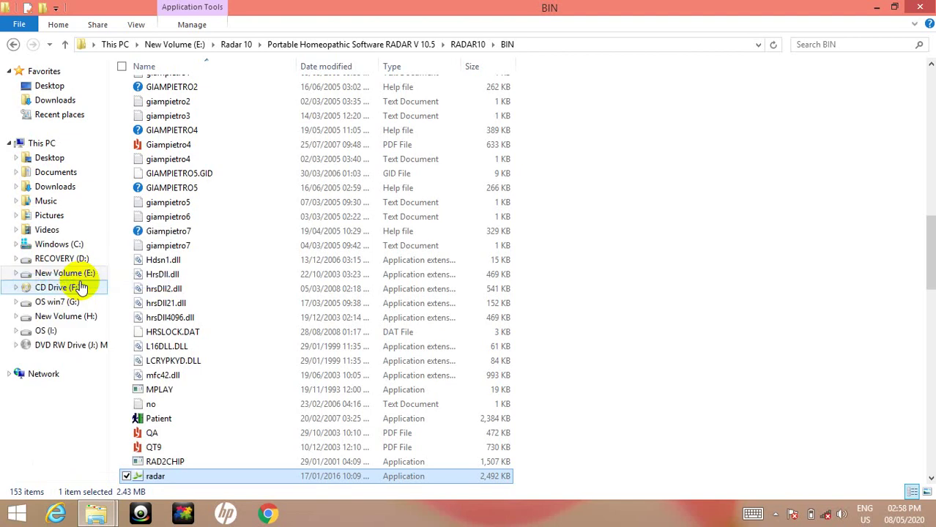
double_click(174, 478)
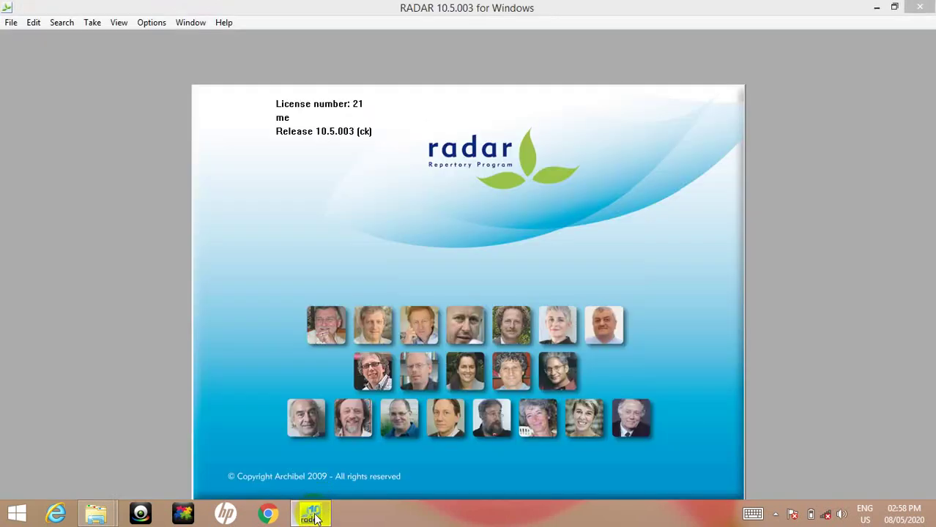
mouse_move(315, 519)
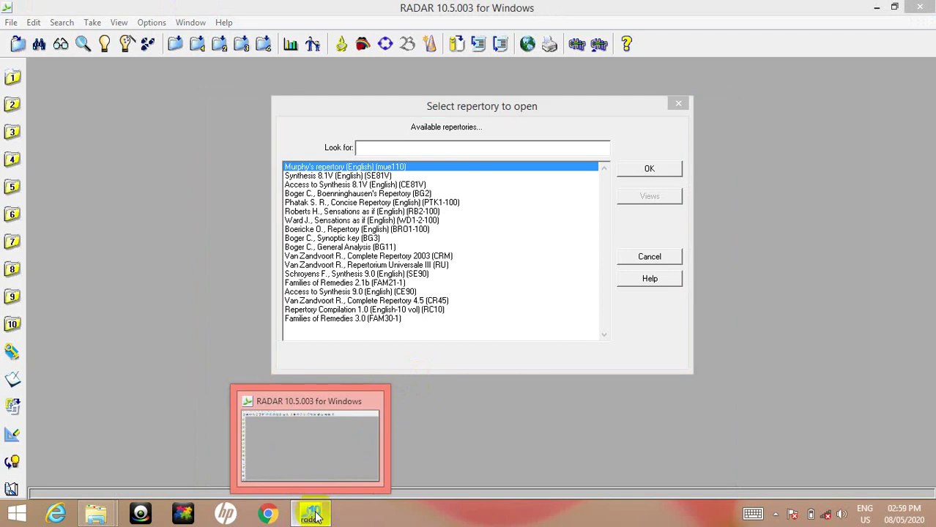
right_click(315, 519)
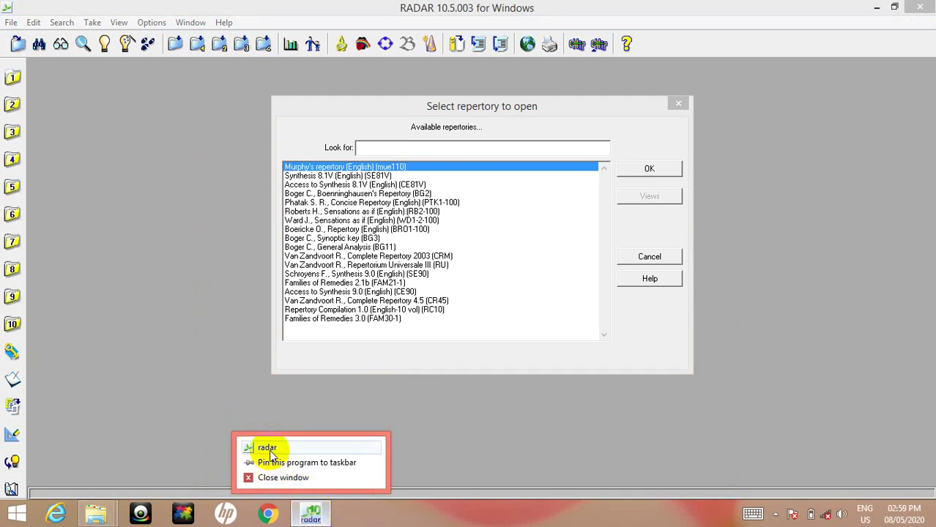
left_click(327, 464)
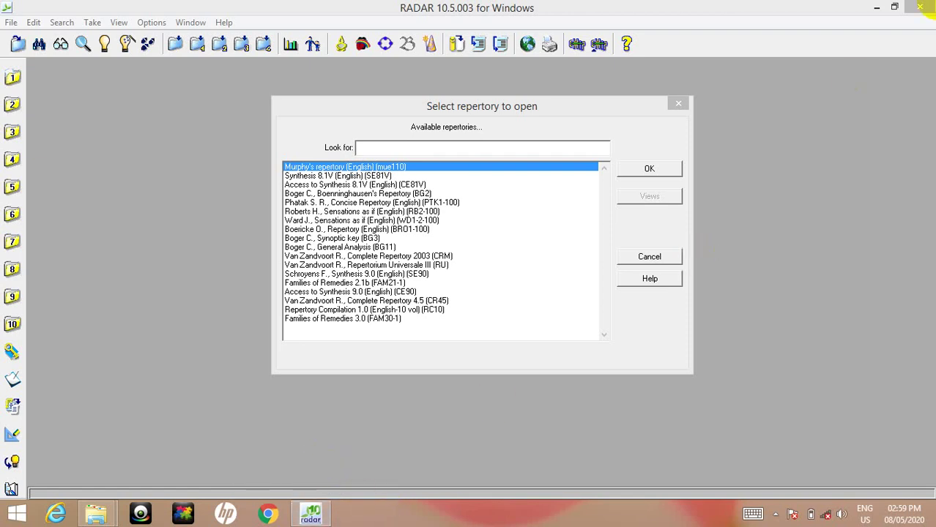
Step: Dismiss the repertory selection without opening a repertory and close RADAR
left_click(927, 5)
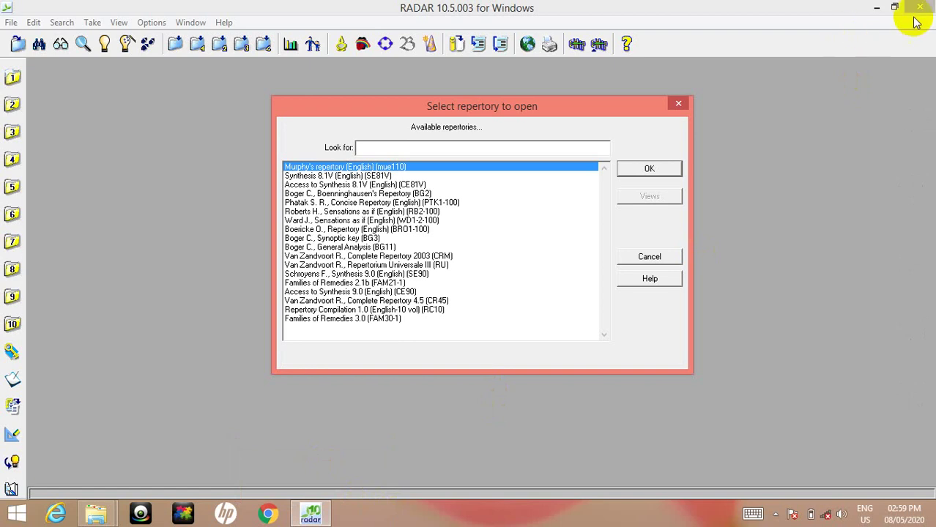
left_click(671, 105)
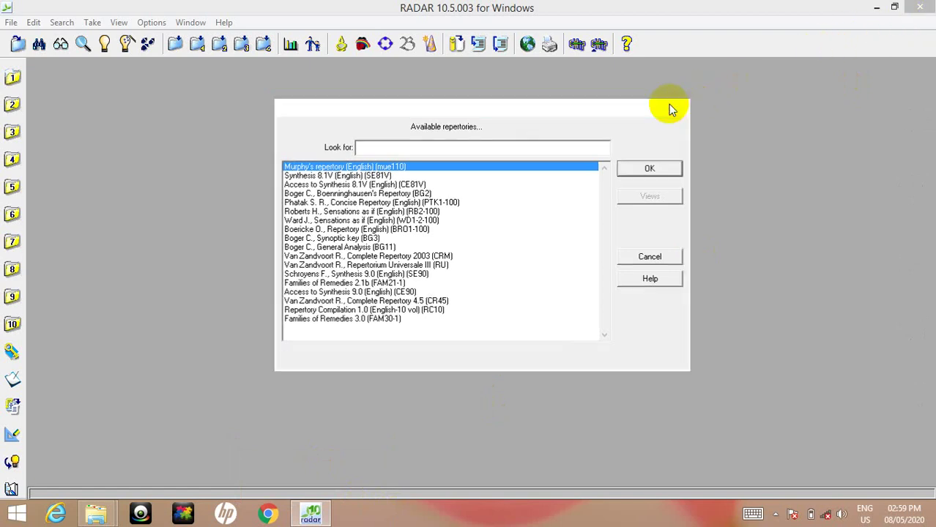
left_click(921, 7)
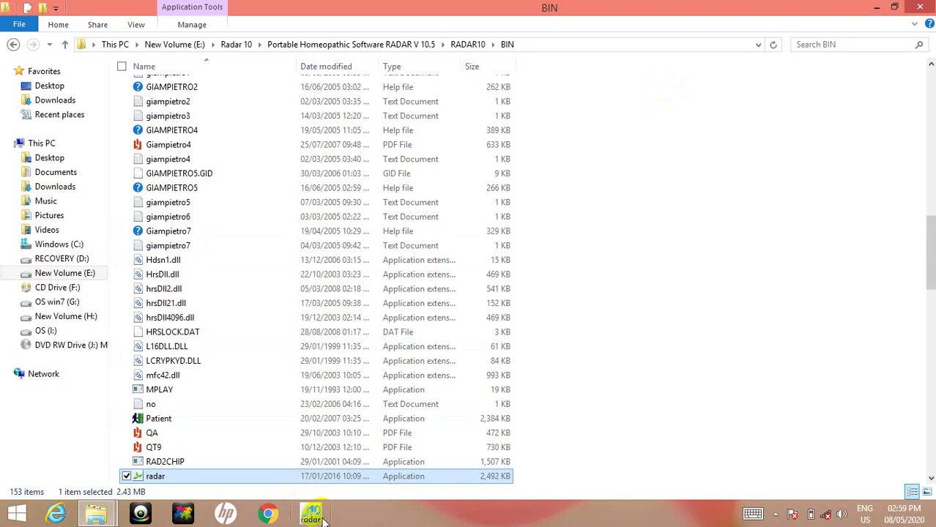
right_click(236, 479)
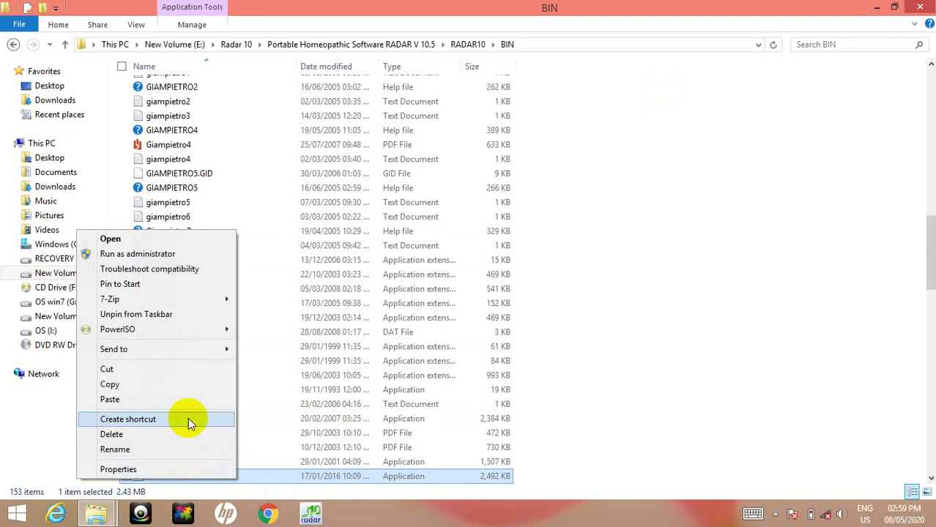
left_click(694, 412)
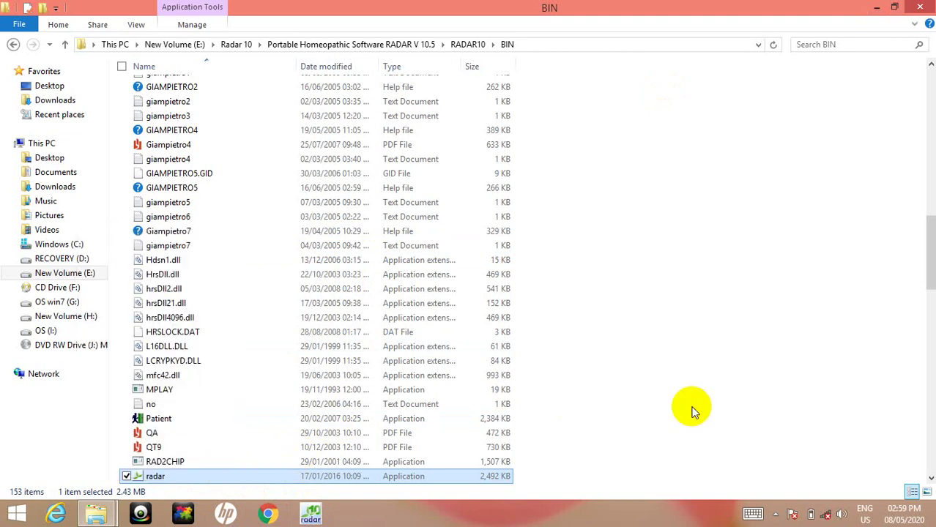
key("super+k")
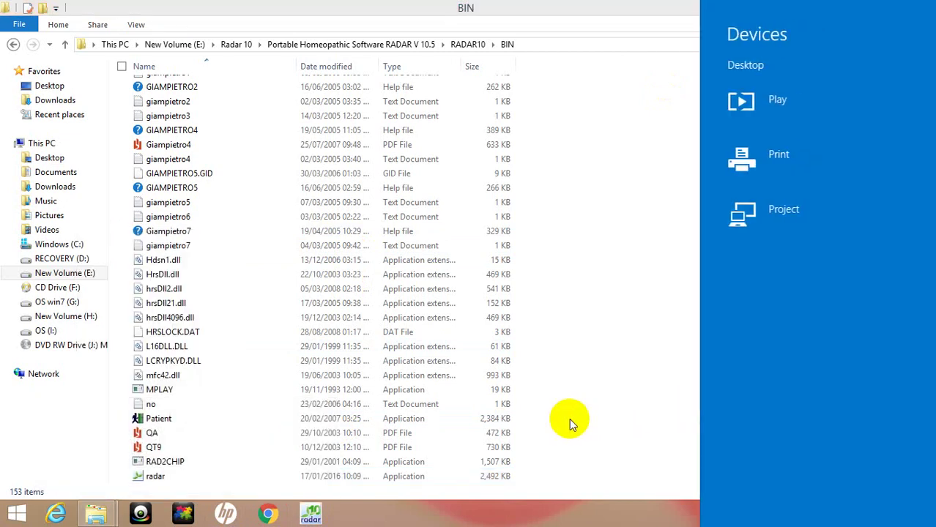
Step: Create a shortcut to the radar application inside the BIN folder
left_click(320, 477)
right_click(315, 476)
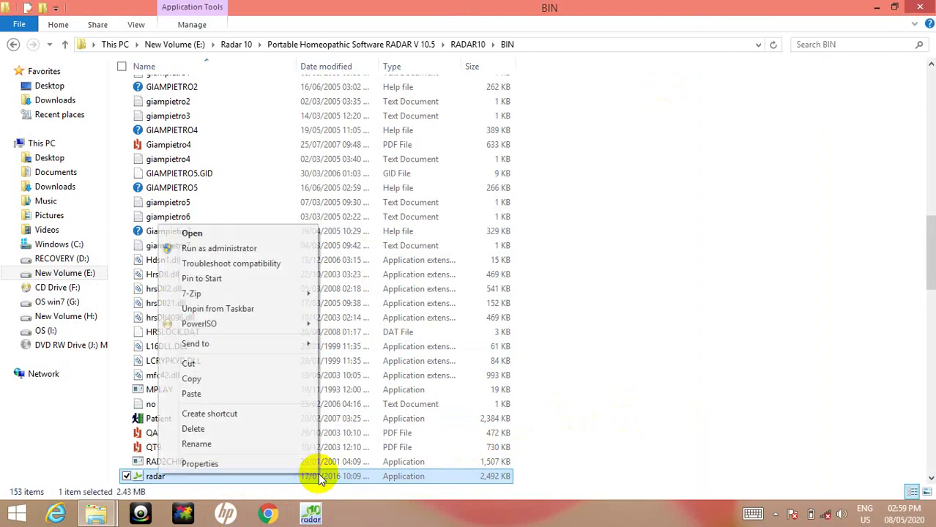
left_click(234, 416)
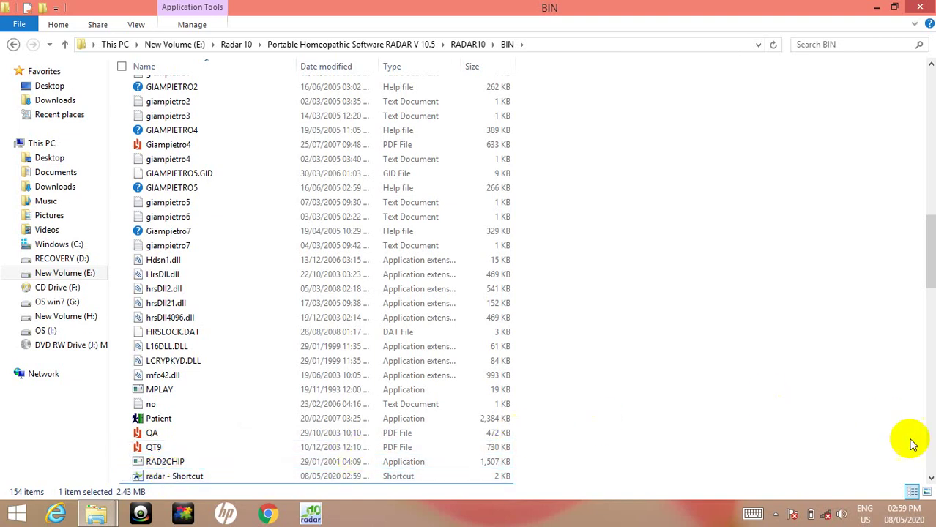
Step: Send a shortcut of the radar application to the desktop and minimize the folder window to check it
left_click(930, 478)
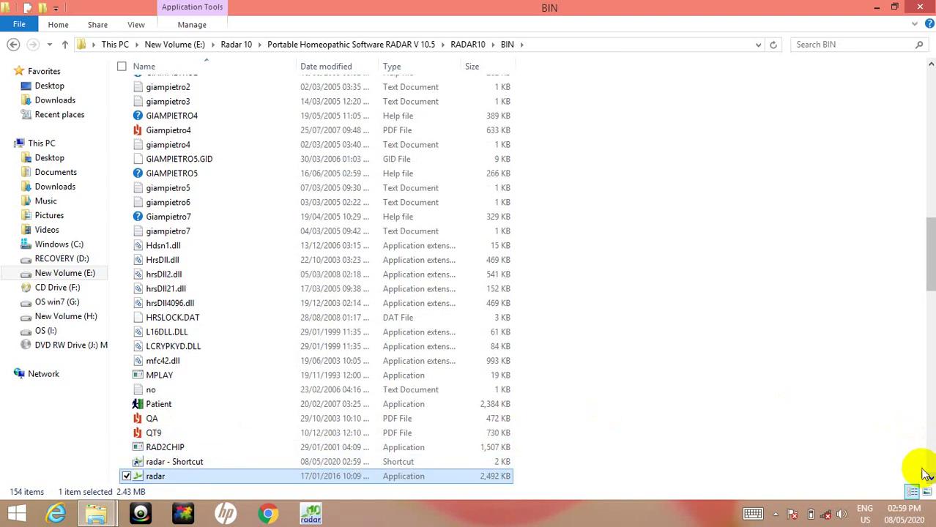
right_click(184, 474)
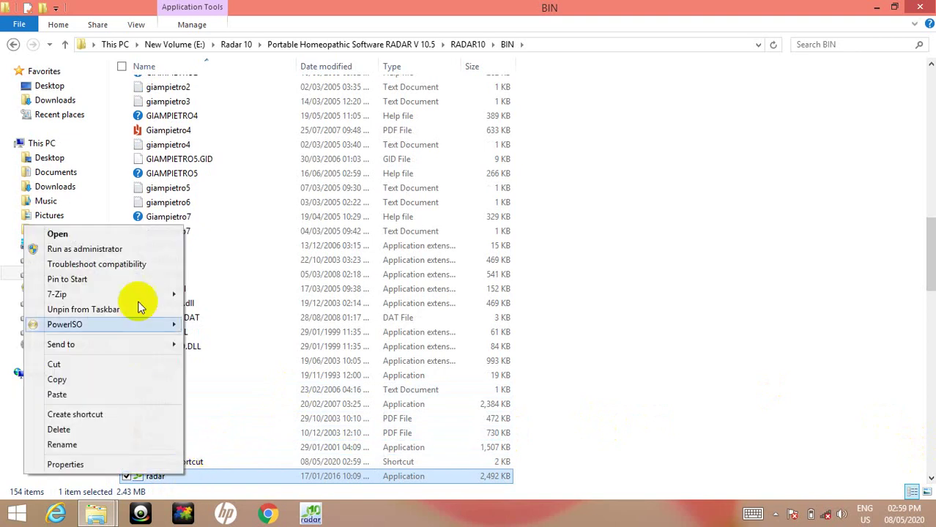
mouse_move(100, 343)
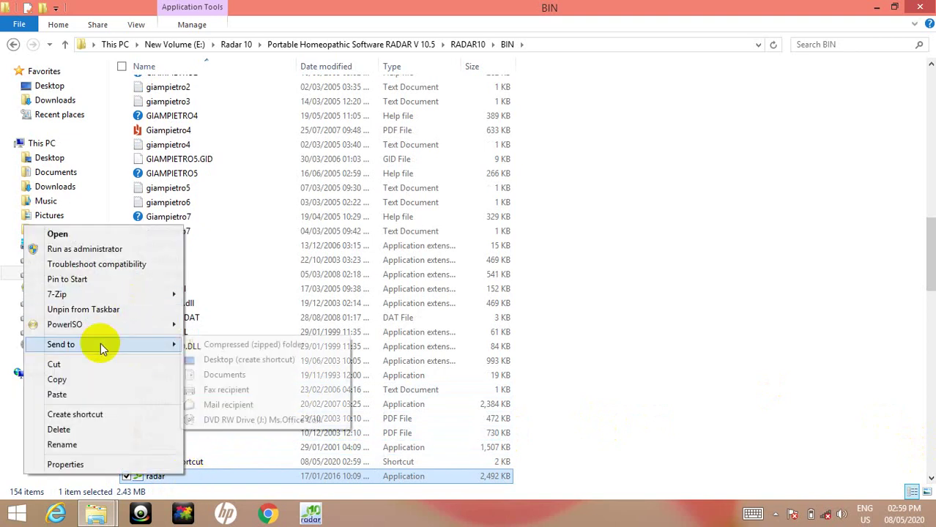
left_click(216, 364)
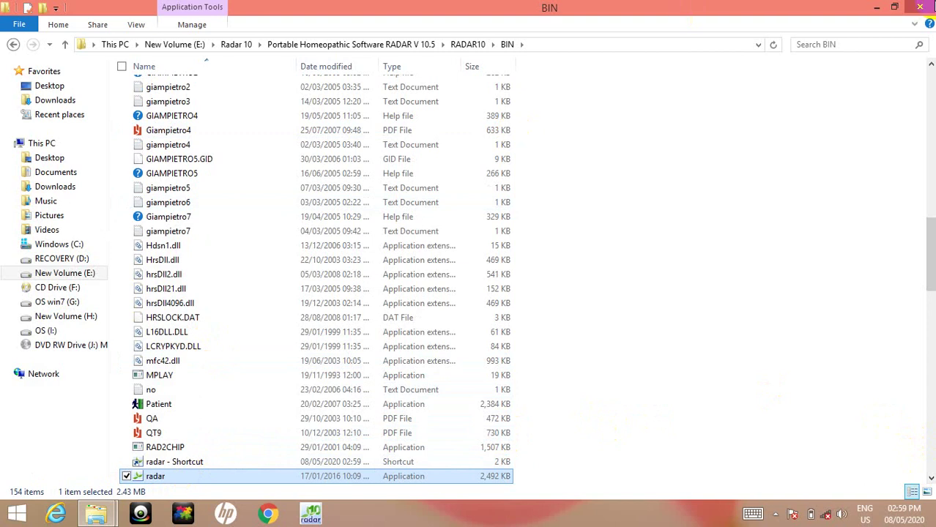
left_click(885, 7)
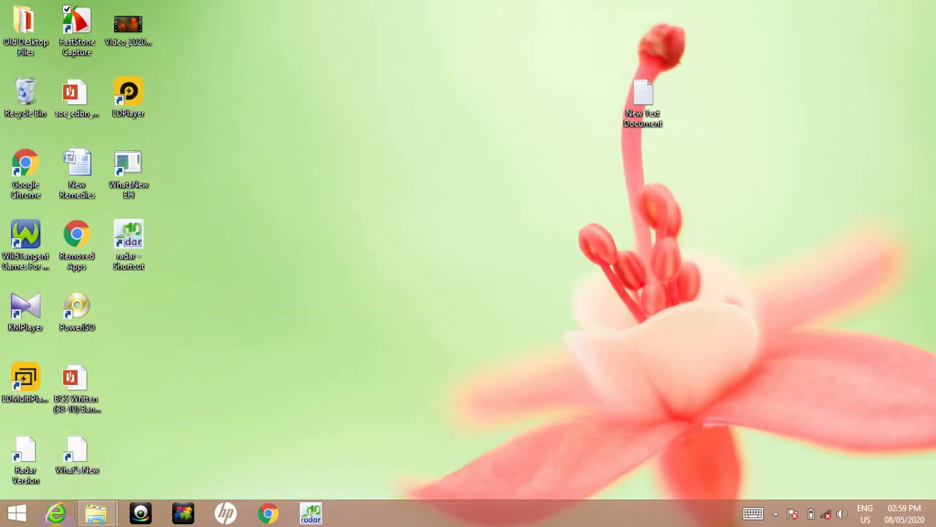
Step: Restore the BIN folder window and go back to the Portable Homeopathic Software RADAR V 10.5 folder
mouse_move(96, 514)
left_click(131, 437)
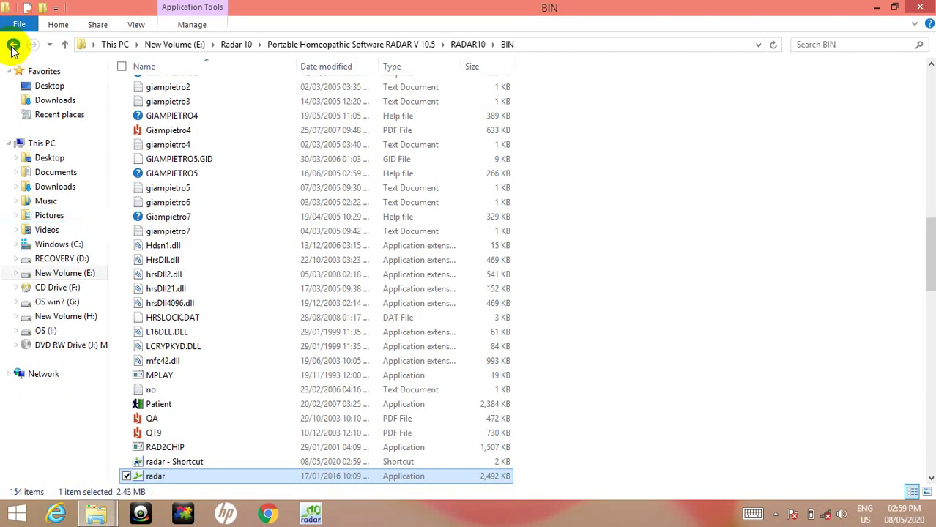
left_click(13, 46)
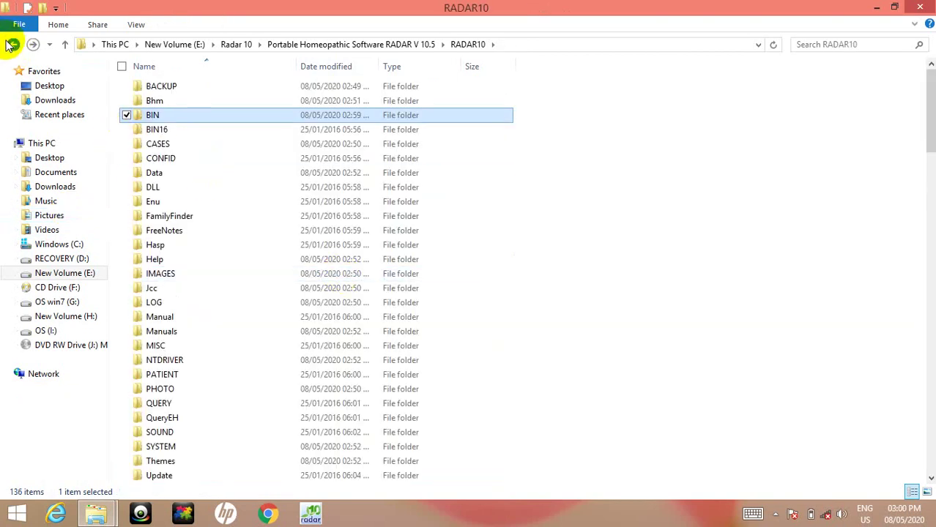
left_click(11, 44)
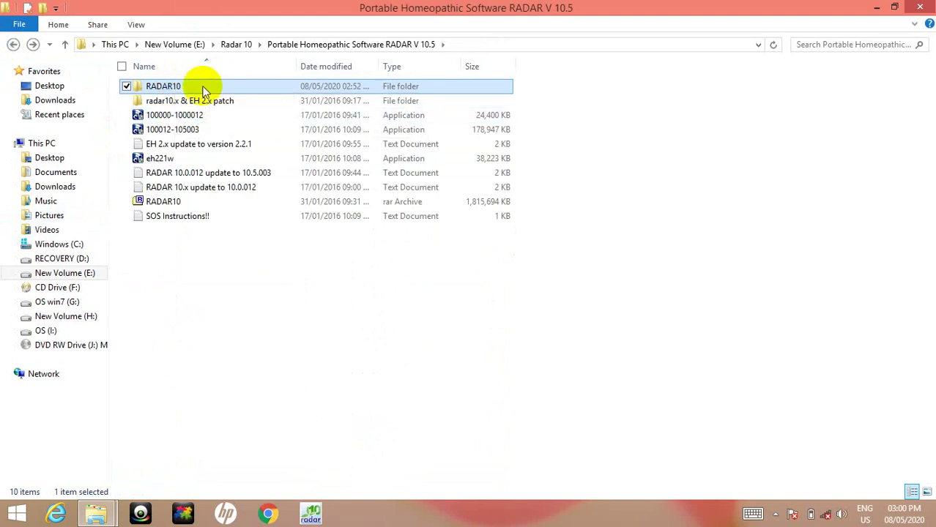
Step: Run the EH application from the RADAR10 folder as administrator and close its registration window without entering a key
double_click(207, 86)
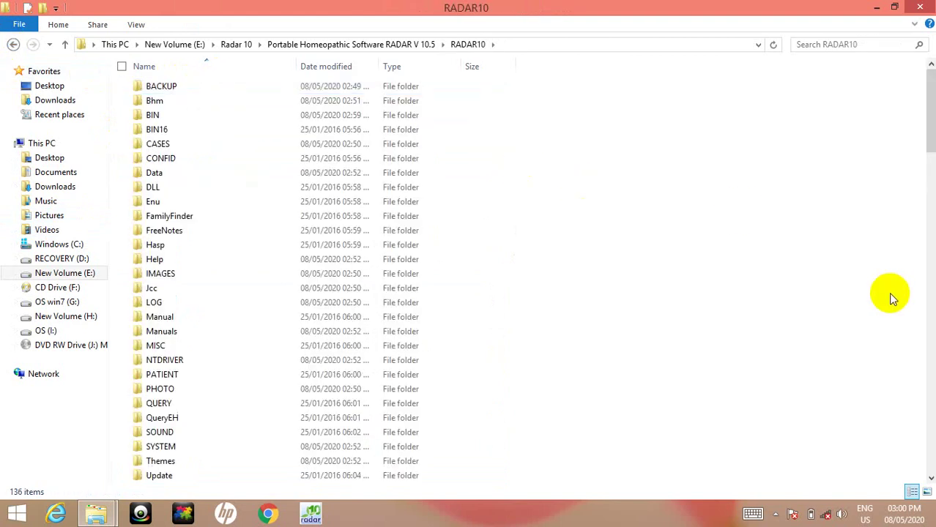
left_click(930, 306)
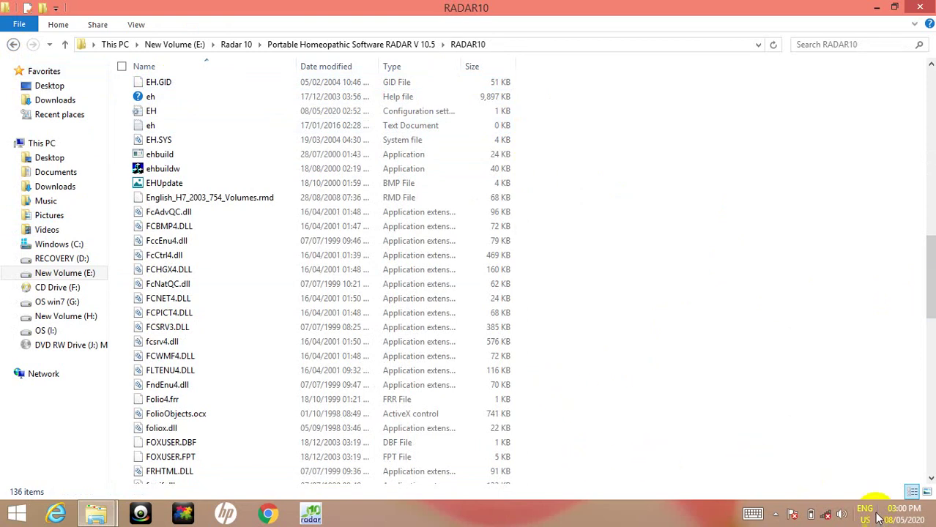
left_click_drag(930, 480, 930, 480)
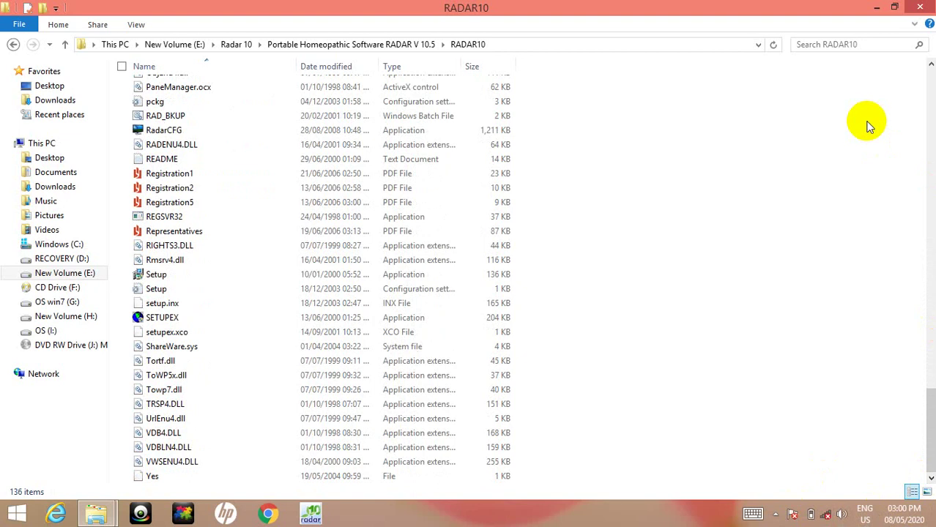
mouse_move(929, 59)
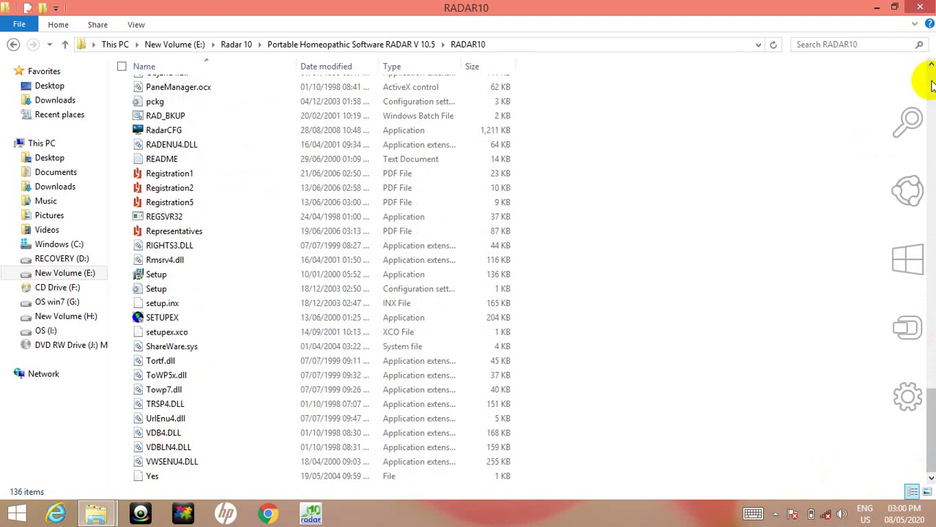
left_click(930, 84)
left_click(930, 85)
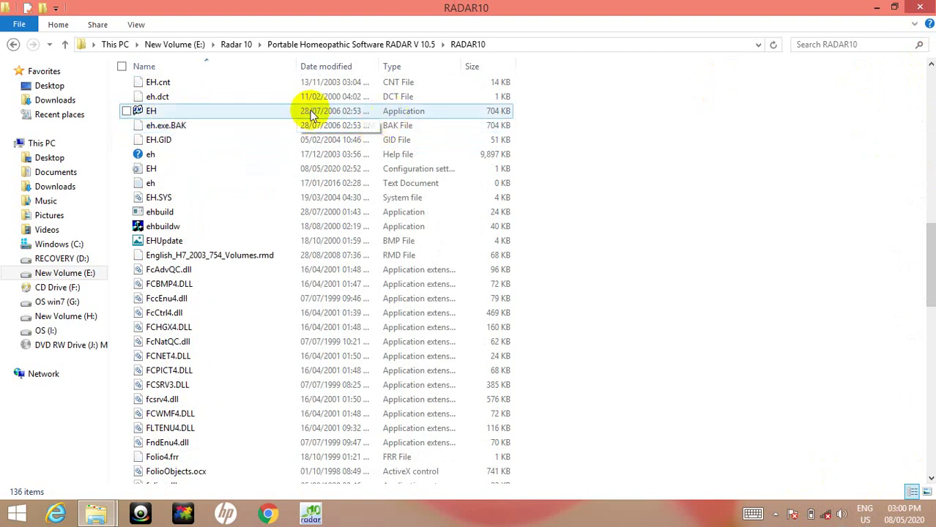
right_click(194, 115)
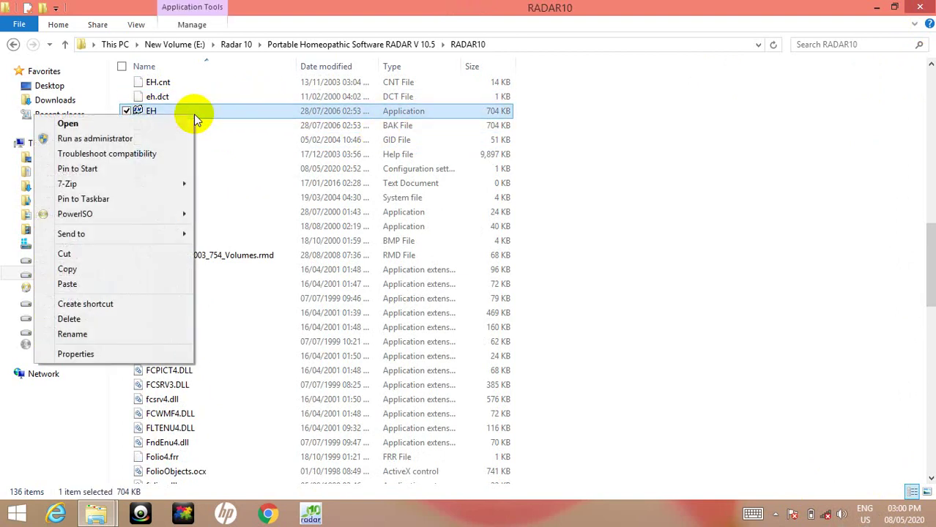
left_click(95, 139)
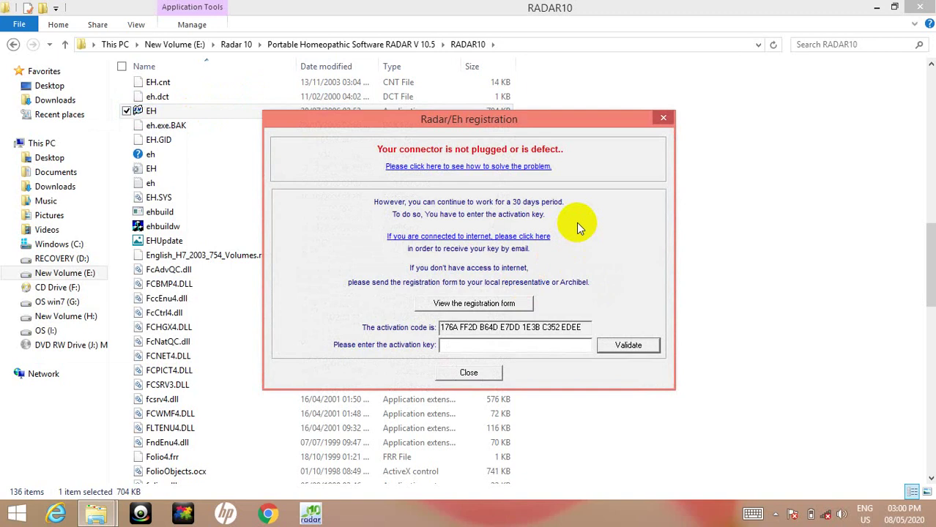
left_click(663, 118)
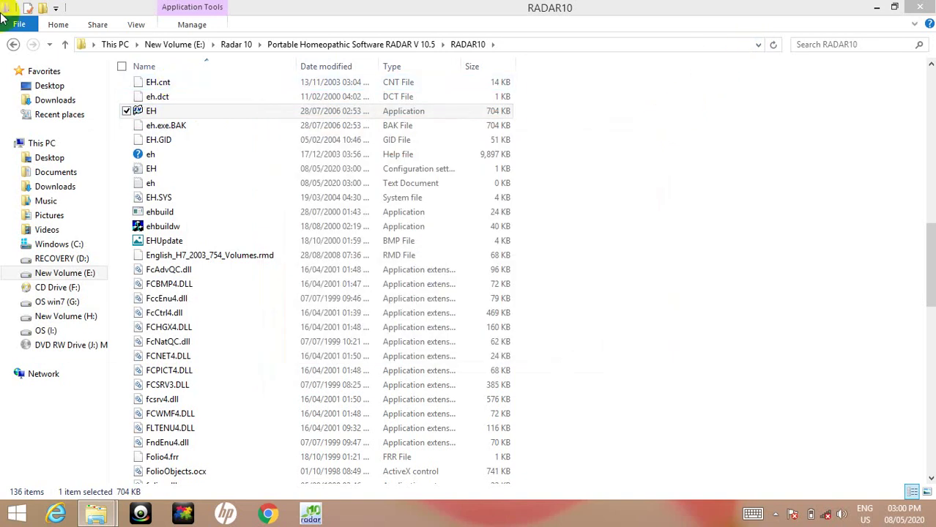
Step: Go to the radar 10.5 & eh2.2 folder inside radar10.x & EH 2.x patch
left_click(13, 44)
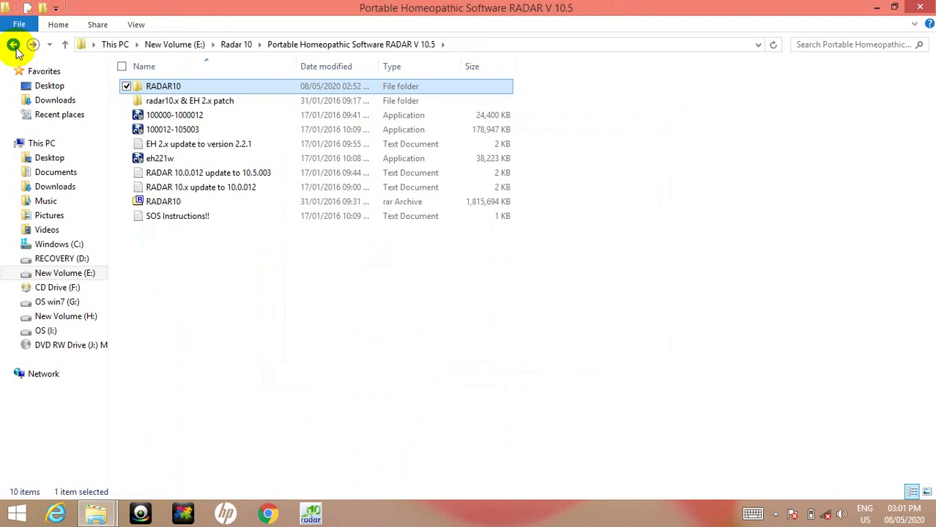
left_click(13, 45)
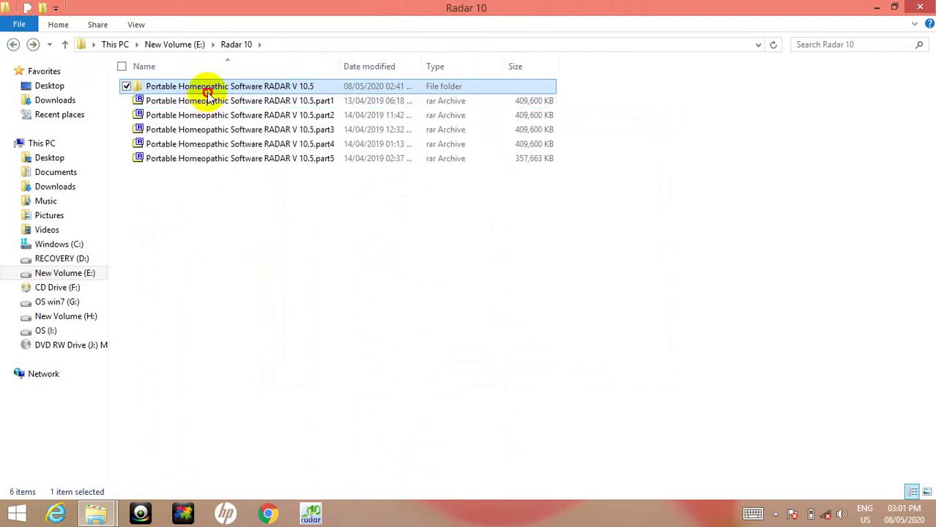
double_click(208, 90)
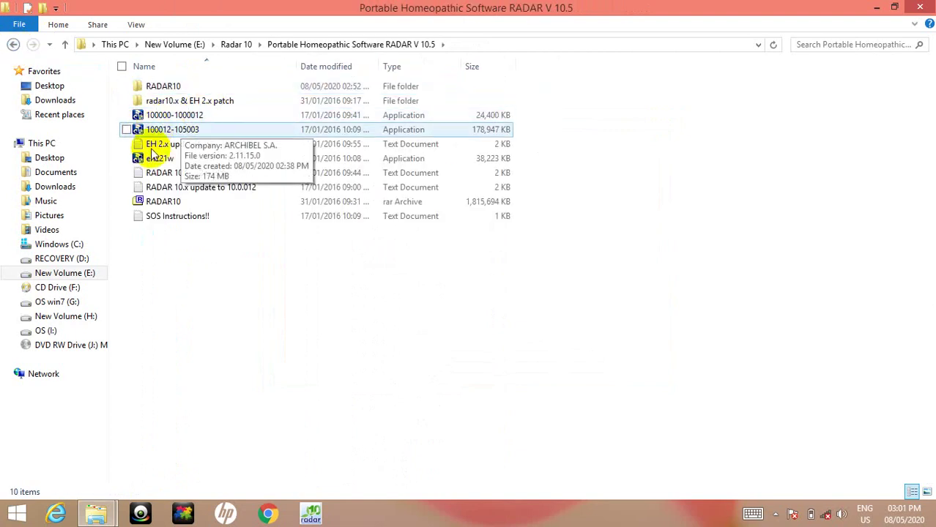
double_click(187, 100)
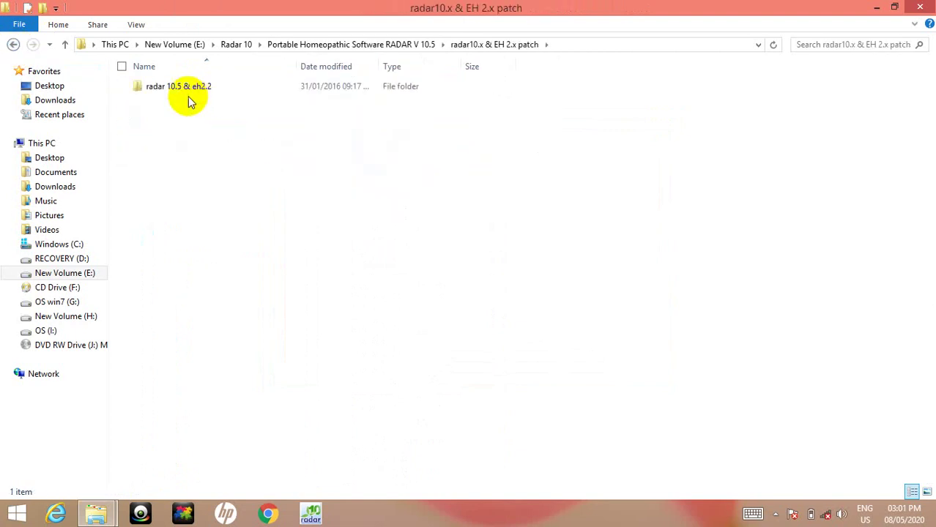
double_click(174, 93)
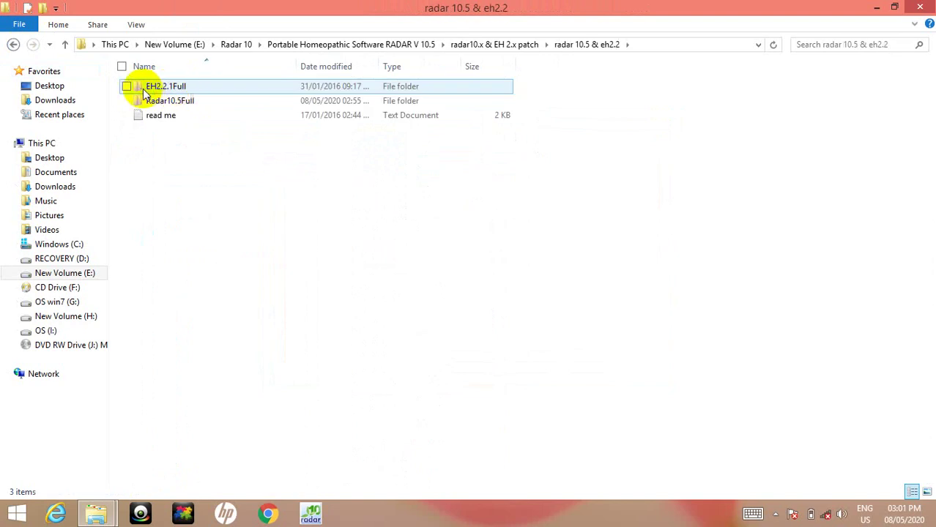
Step: Look inside the Radar10.5Full and EH2.2.1Full patch folders and return to radar 10.5 & eh2.2
double_click(189, 104)
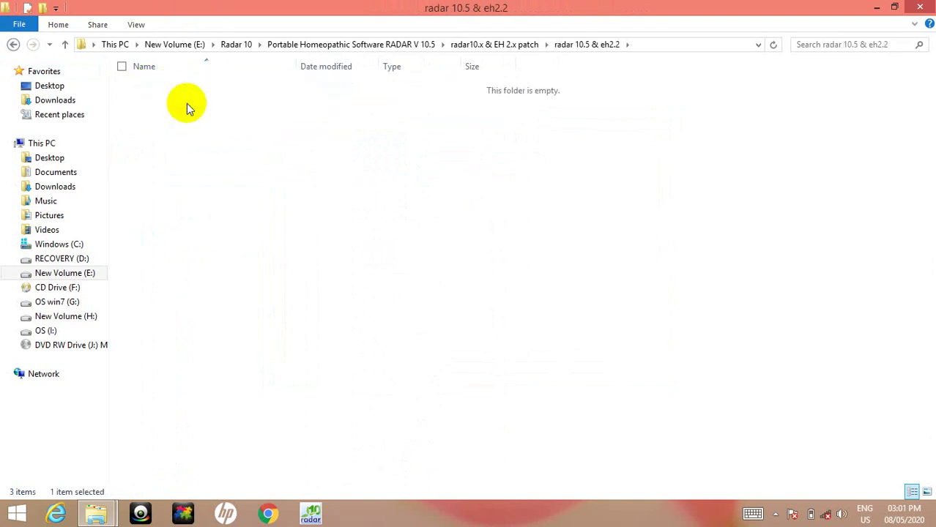
left_click(13, 45)
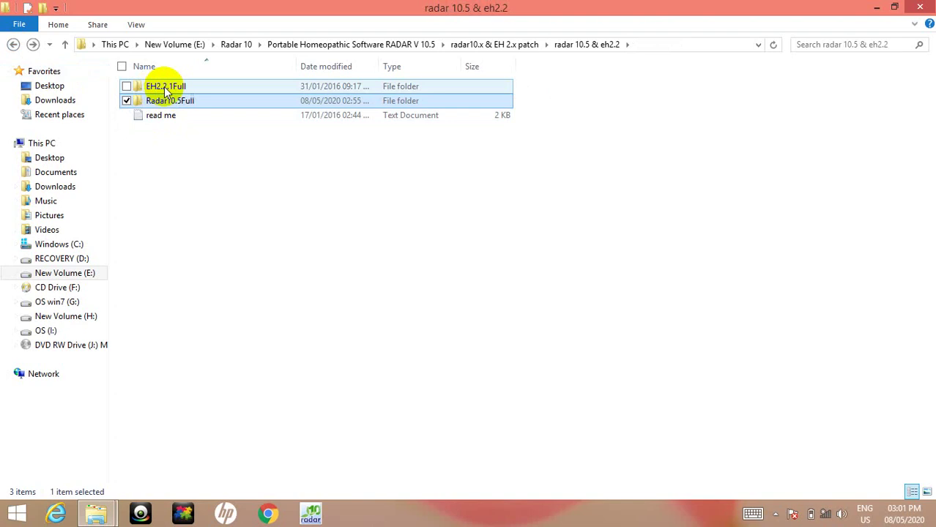
double_click(165, 87)
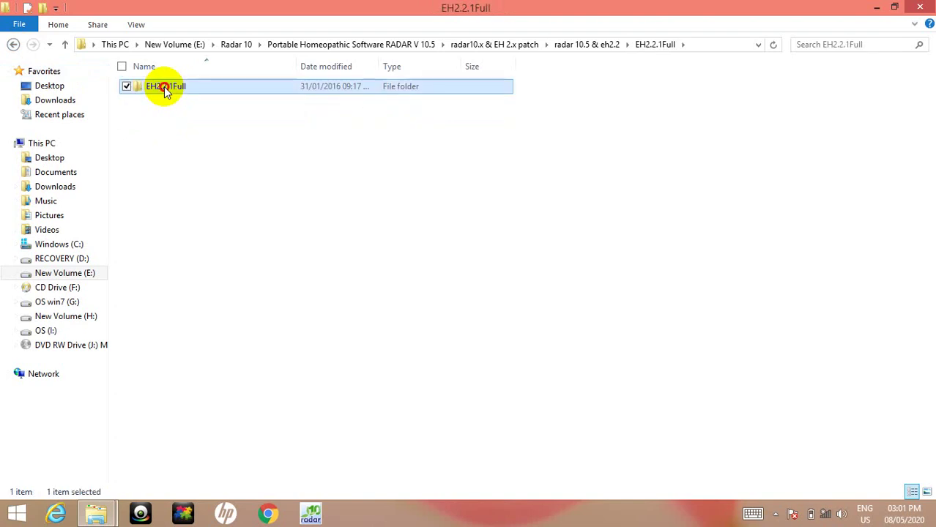
double_click(165, 86)
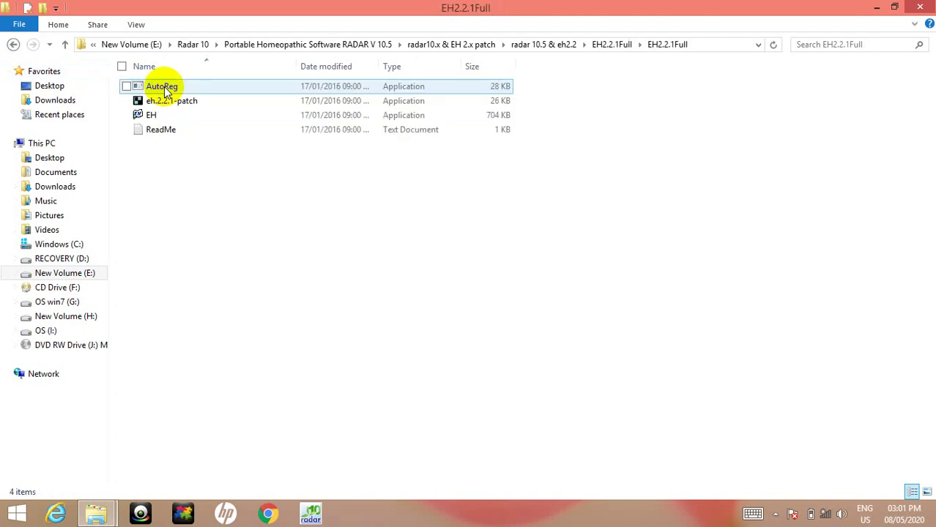
left_click(12, 45)
left_click(12, 46)
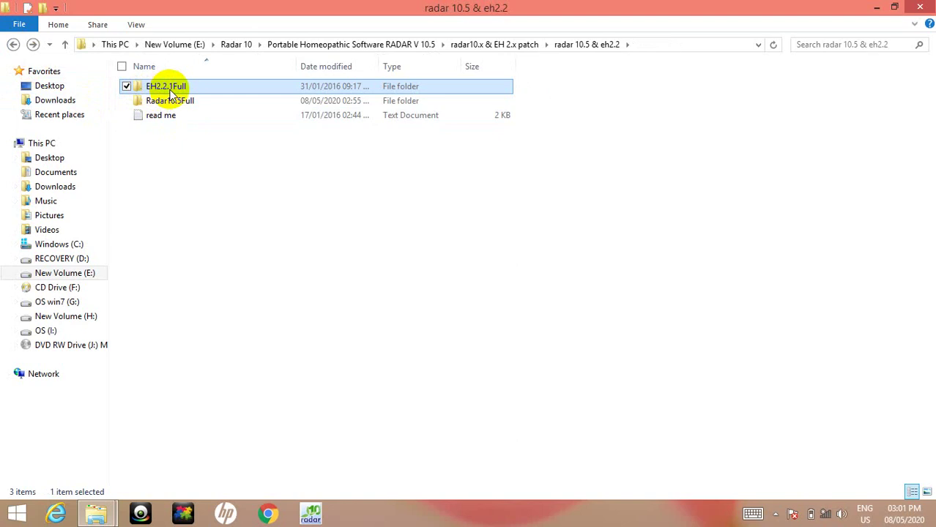
Step: Copy the AutoReg, eh.2.2.1-patch and EH applications from the inner EH2.2.1Full folder
double_click(163, 88)
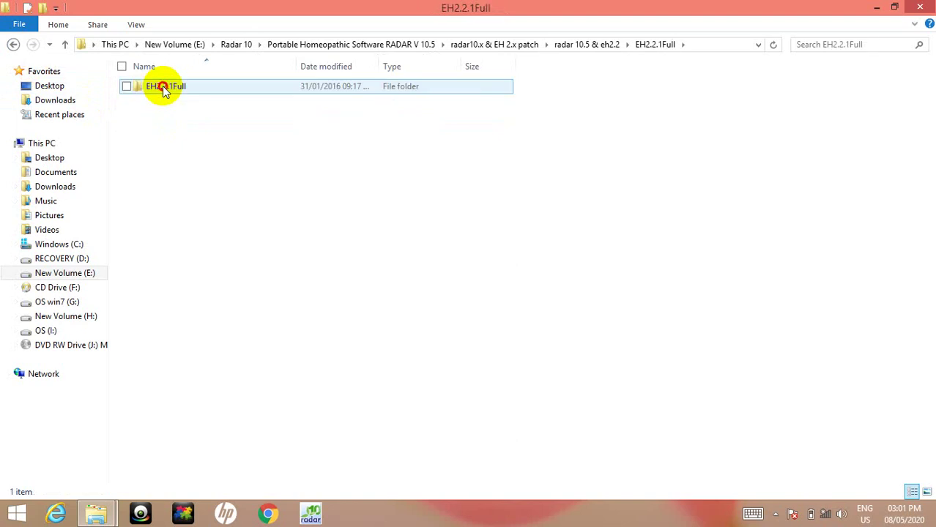
double_click(162, 86)
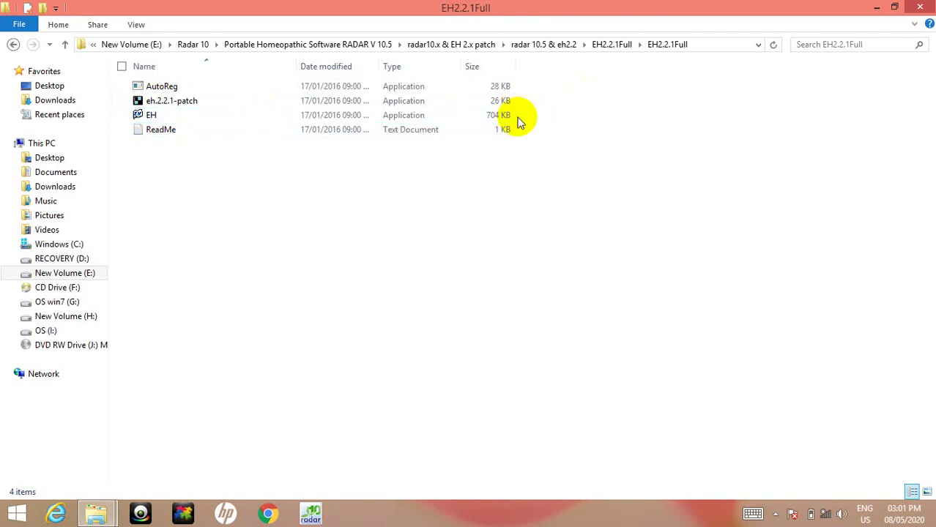
left_click_drag(515, 117, 498, 88)
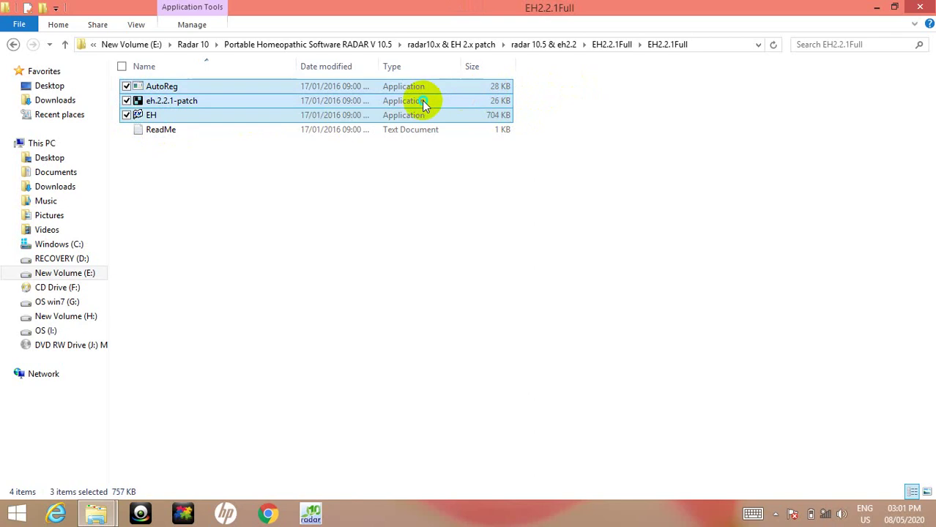
right_click(421, 100)
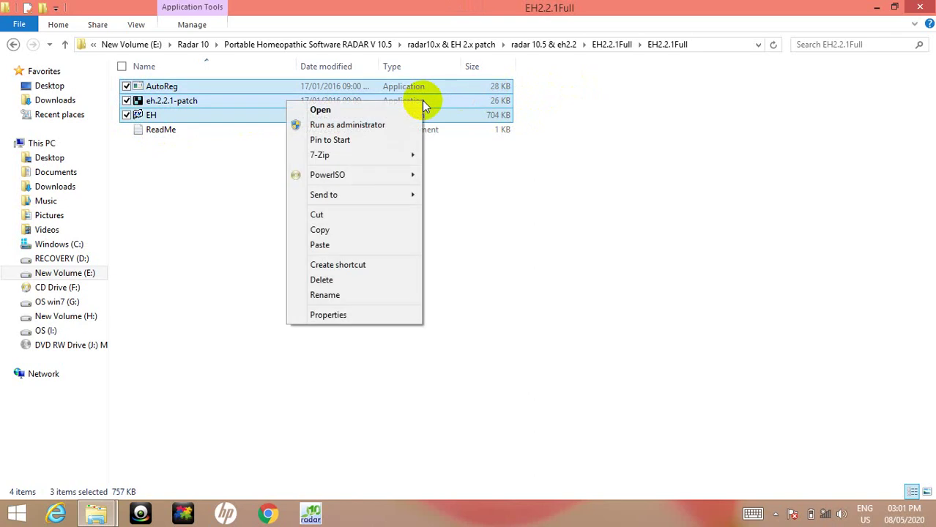
left_click(320, 231)
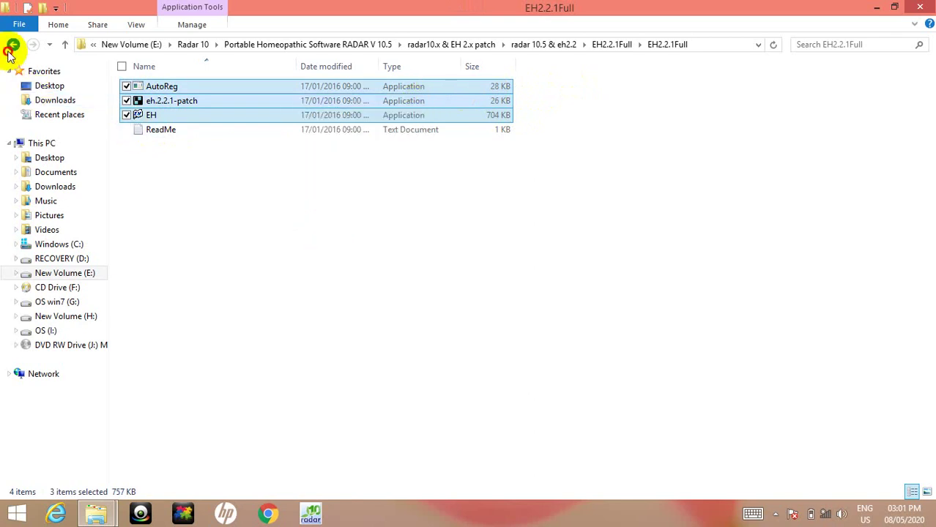
Step: Paste the three copied EH patch applications into the RADAR10 folder, replacing the files with the same names
left_click(12, 45)
left_click(13, 45)
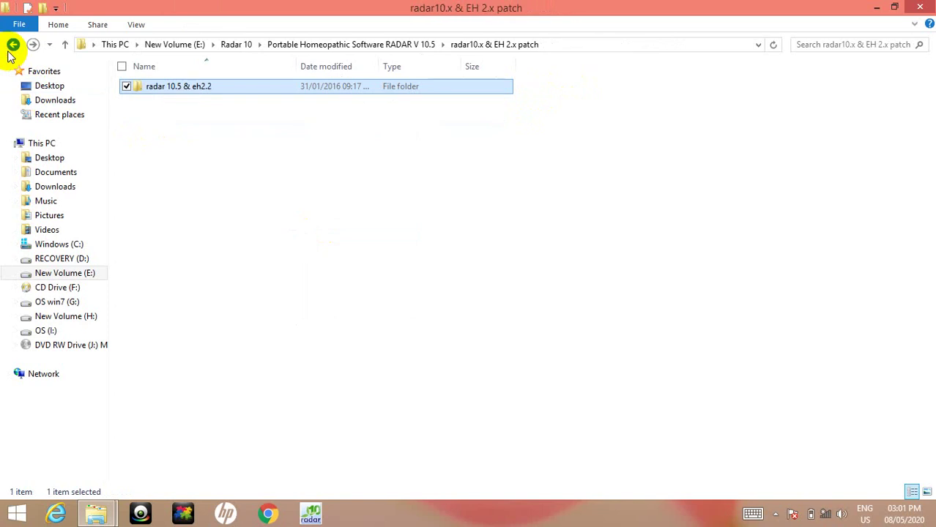
left_click(12, 46)
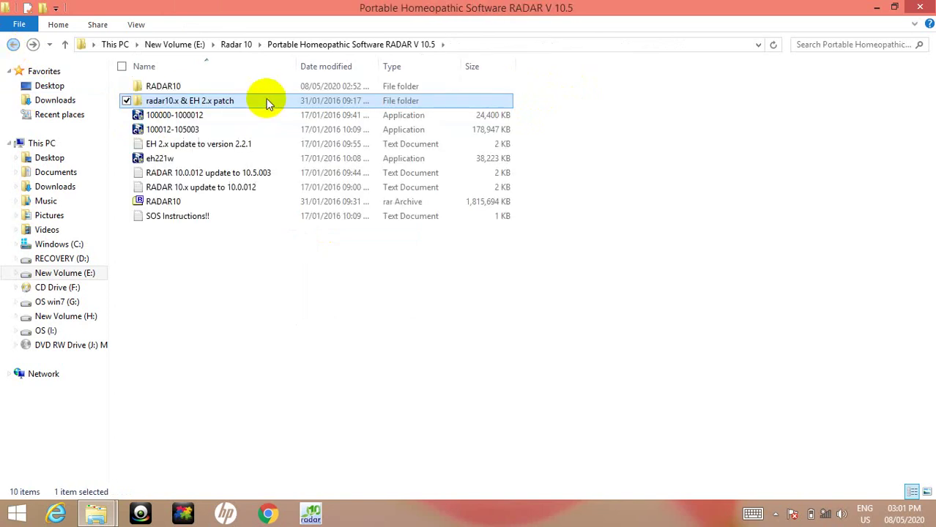
double_click(169, 88)
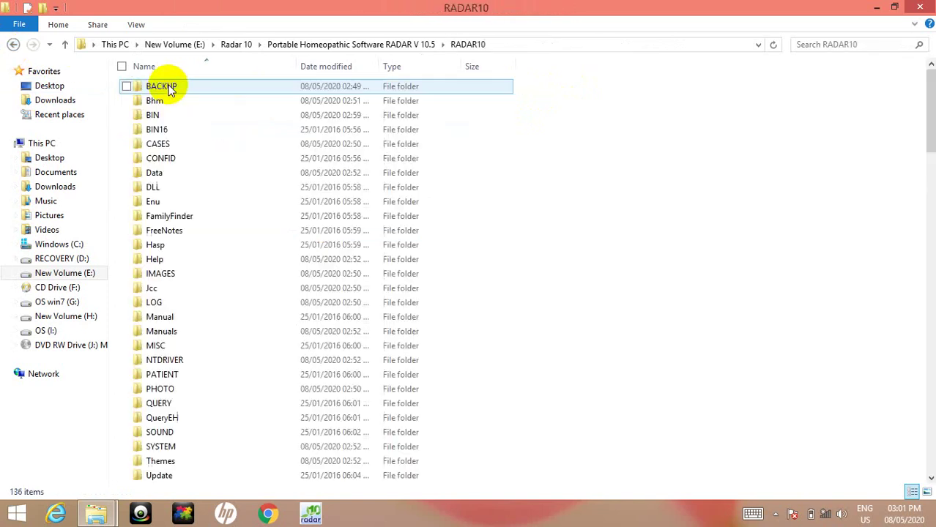
left_click(932, 202)
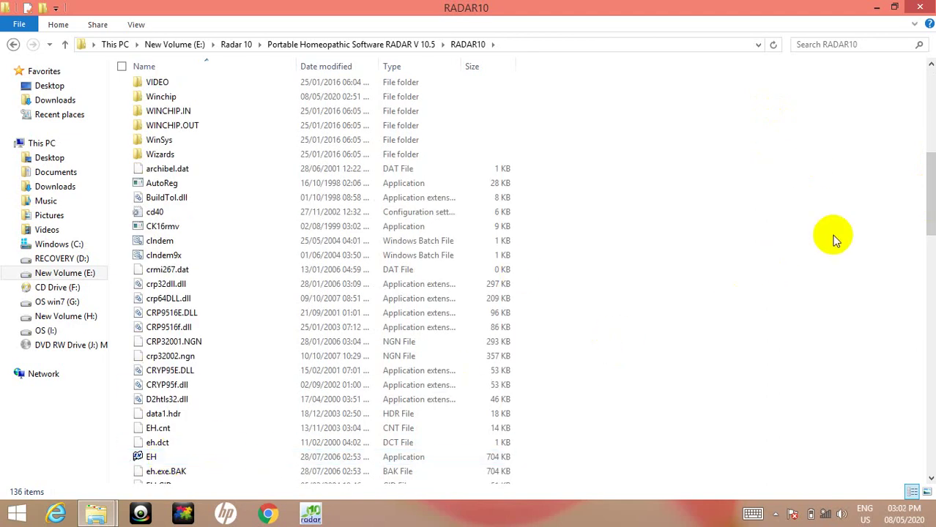
left_click(928, 132)
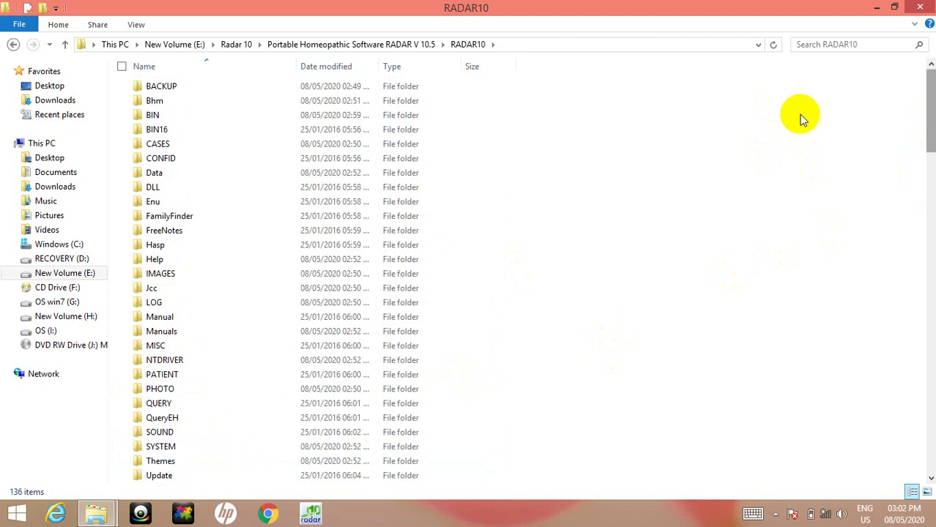
right_click(612, 169)
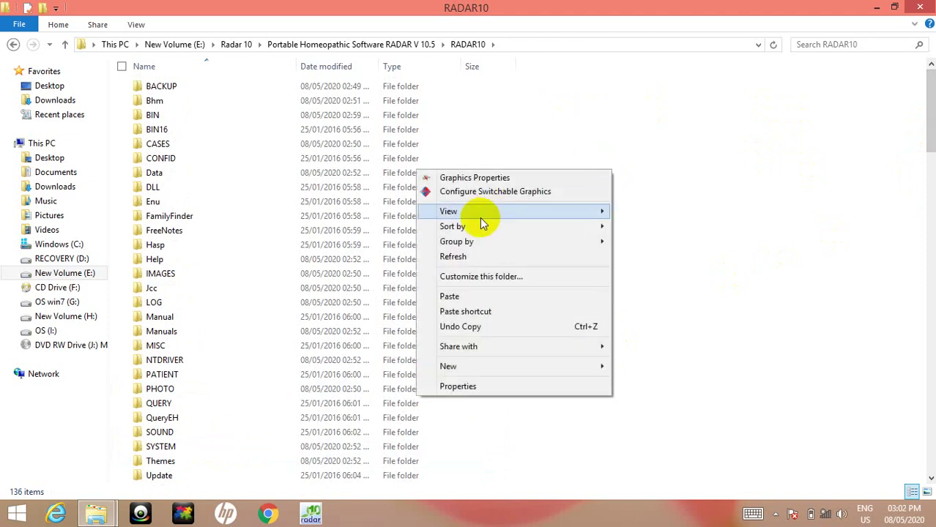
left_click(490, 299)
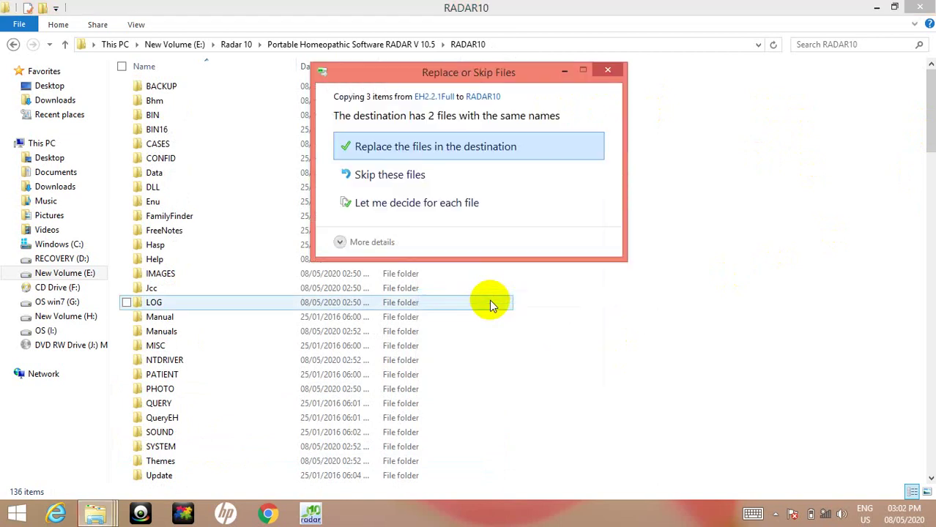
left_click(458, 147)
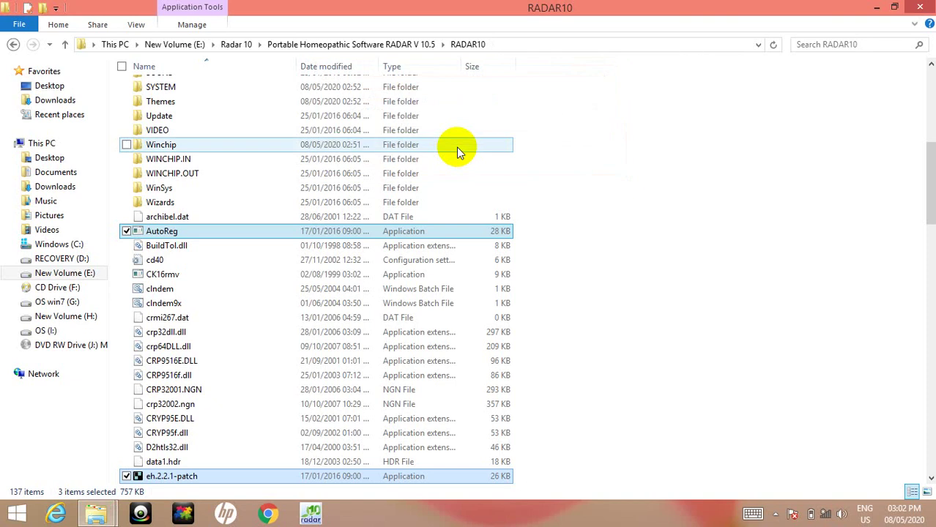
Step: Run the AutoReg application in the RADAR10 folder as administrator
right_click(165, 238)
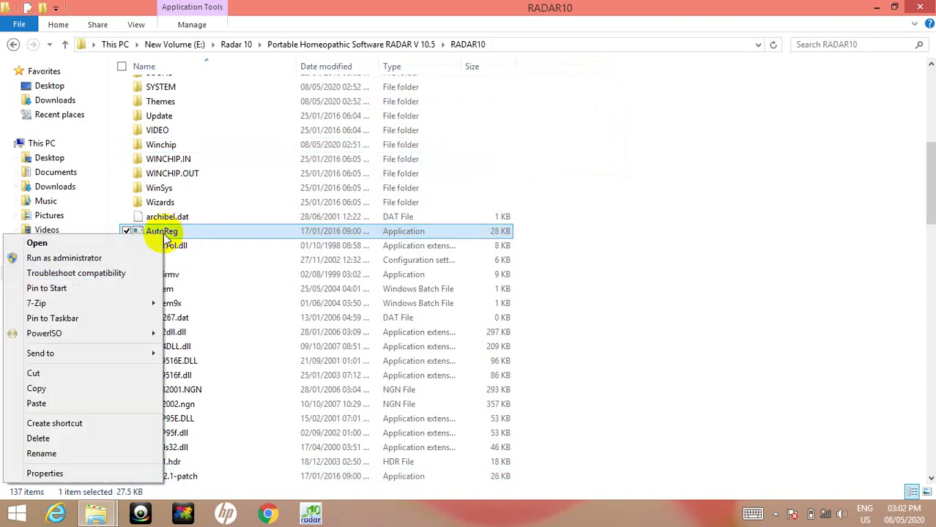
left_click(76, 260)
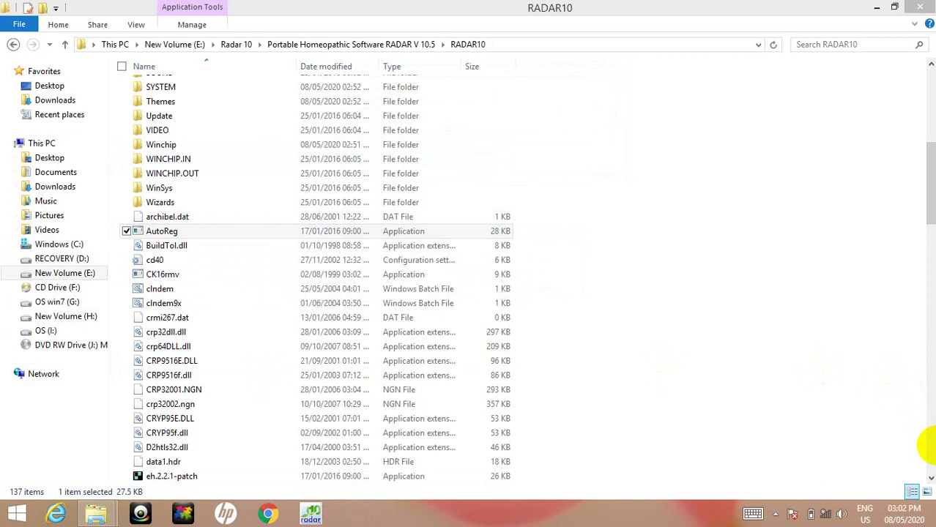
Step: Run the EH application in the RADAR10 folder as administrator
left_click(931, 466)
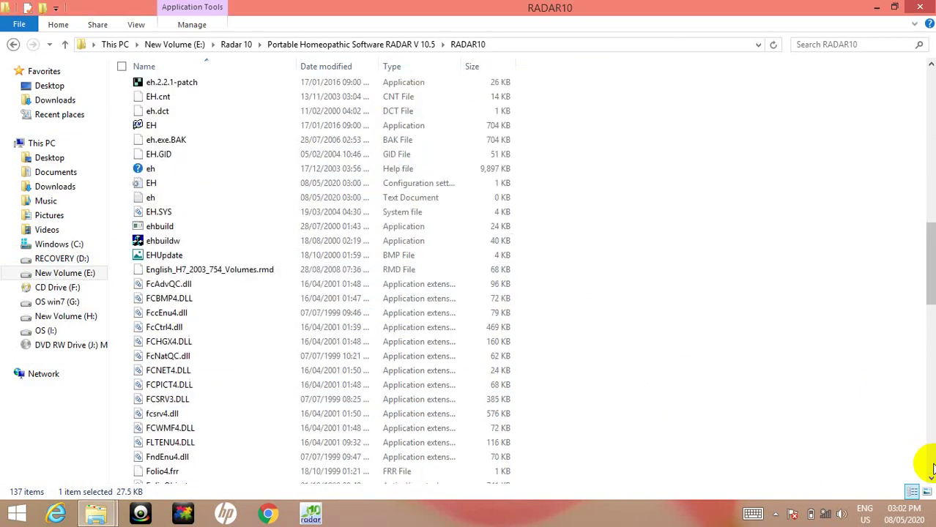
right_click(208, 120)
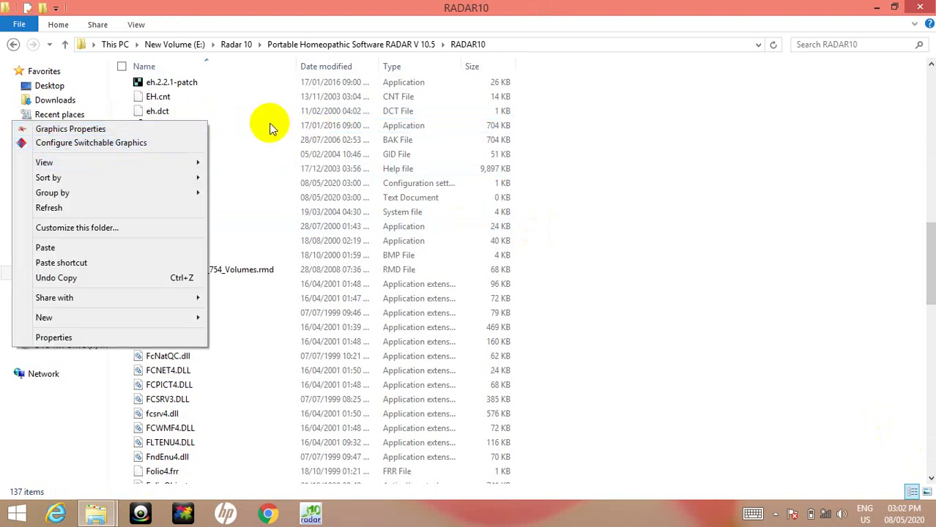
left_click(234, 129)
right_click(235, 131)
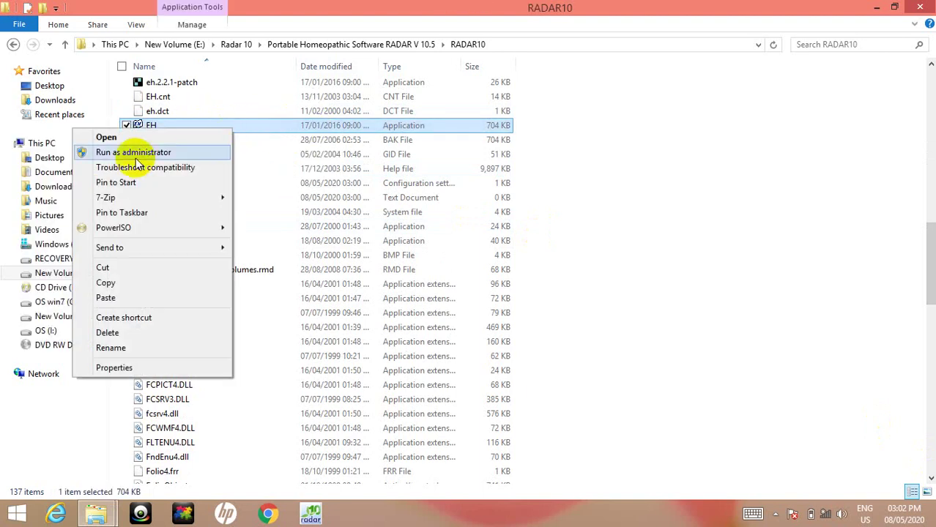
left_click(136, 154)
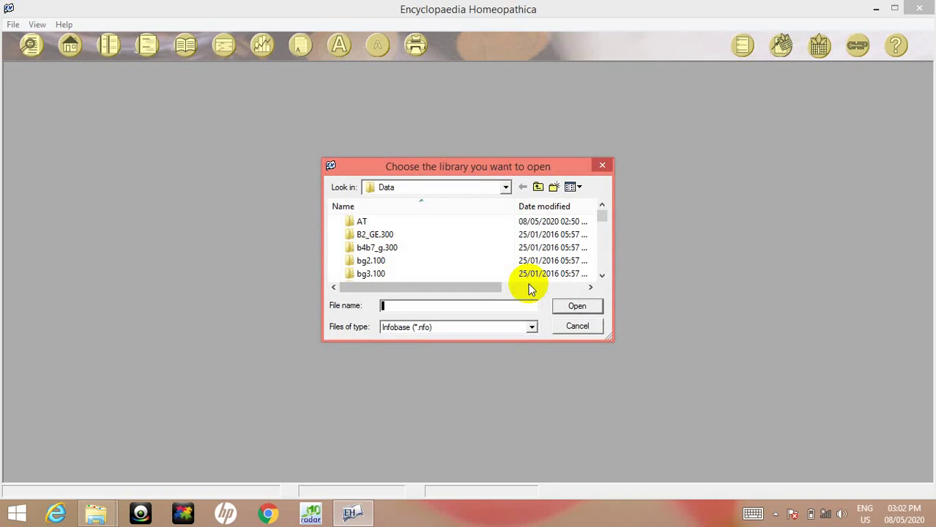
Step: Open the English_H7_2003_754_Volumes library from the Data folder
left_click(604, 250)
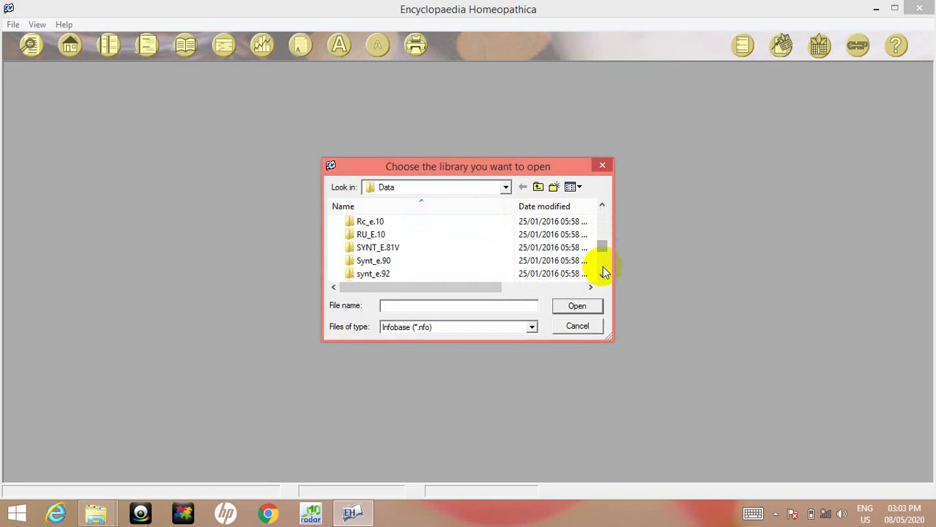
left_click(602, 267)
left_click(602, 267)
left_click(603, 268)
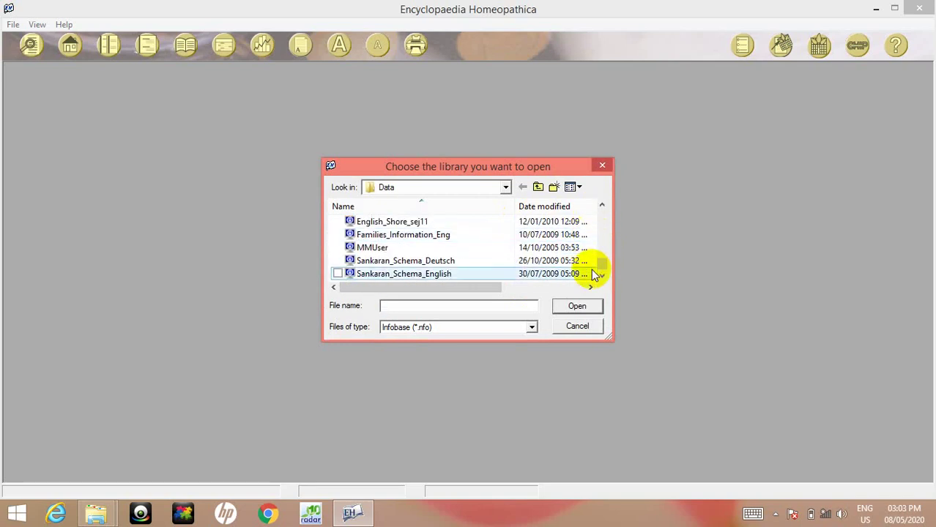
left_click(598, 206)
left_click(598, 207)
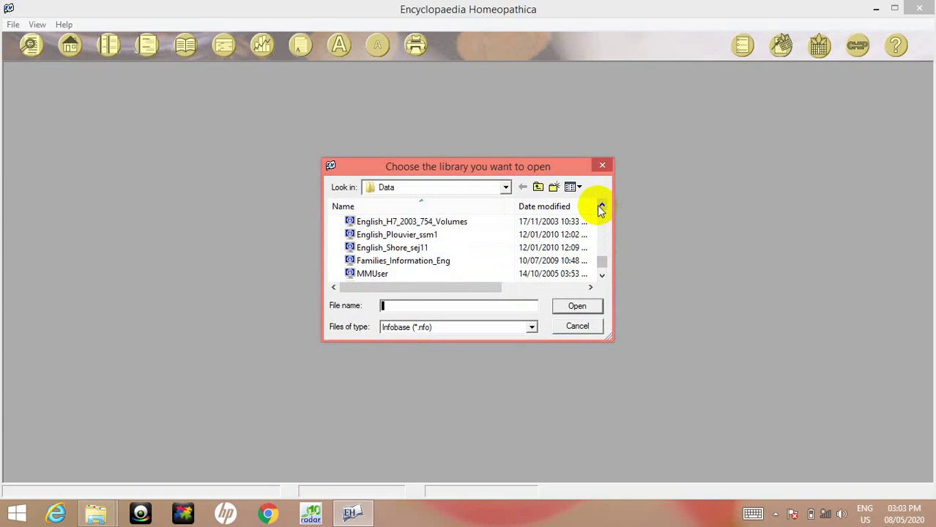
left_click(412, 224)
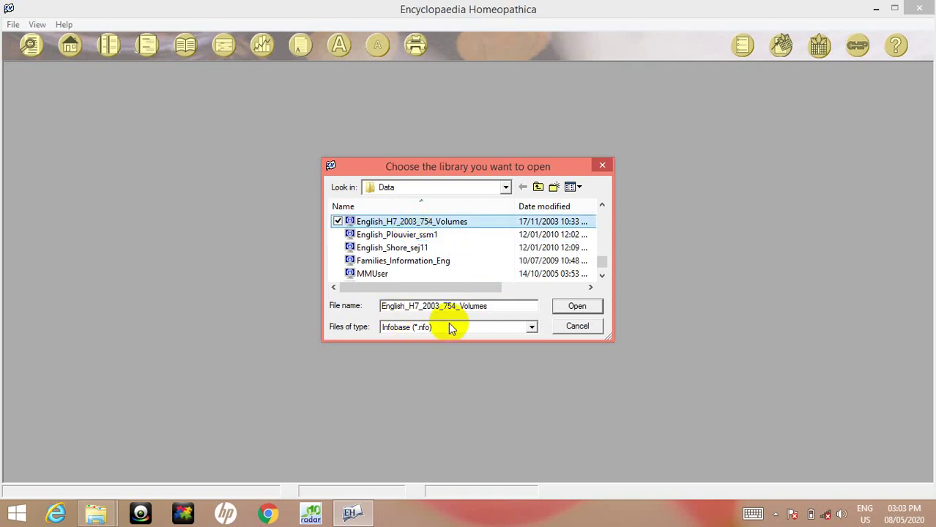
left_click(567, 311)
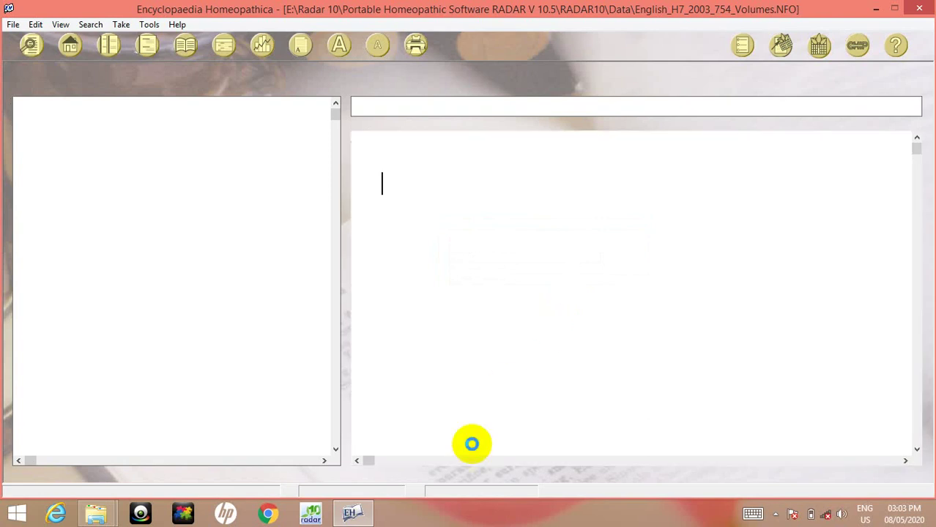
Step: View The Materia Medica of Some Important Nosodes (al2) and read on to its publisher's preface
mouse_move(355, 512)
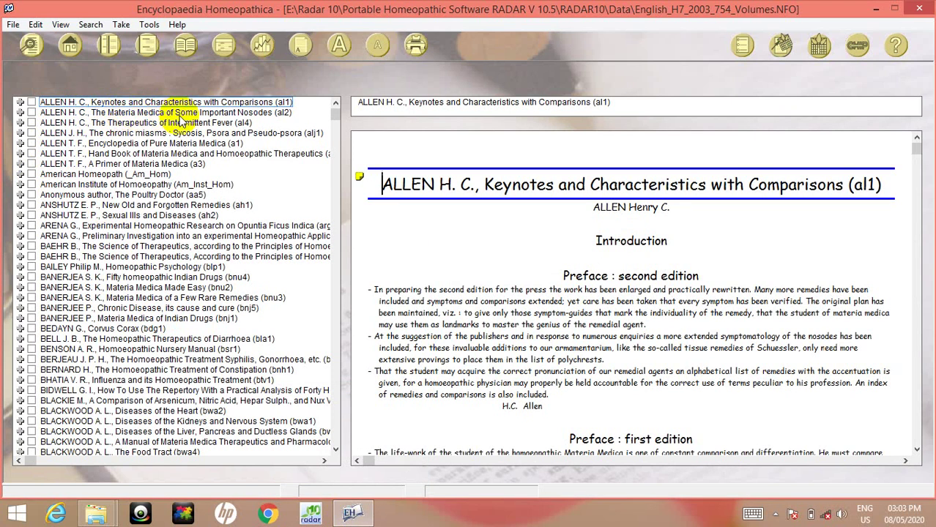
left_click(212, 114)
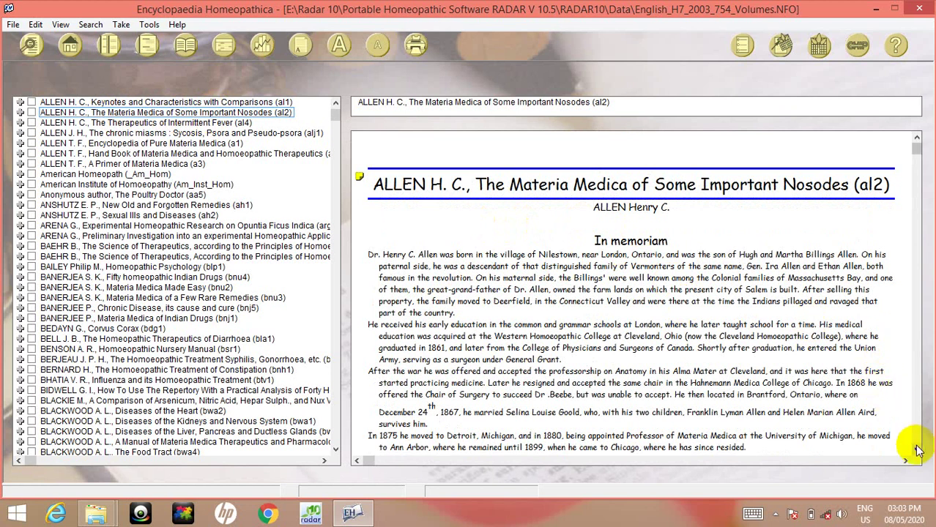
scroll(920, 447, "down", 4)
scroll(918, 450, "down", 6)
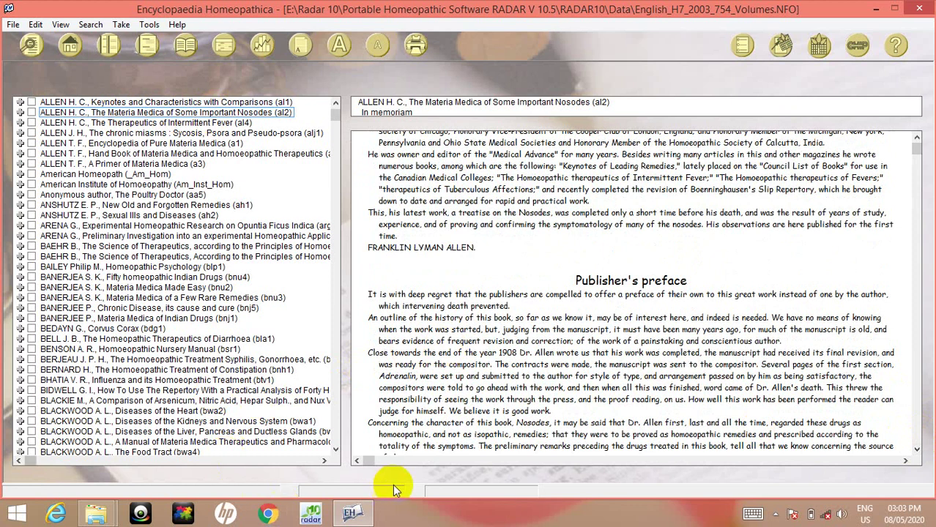
Step: Pin the running EH 2.2.1 program to the taskbar and close its window
mouse_move(4, 7)
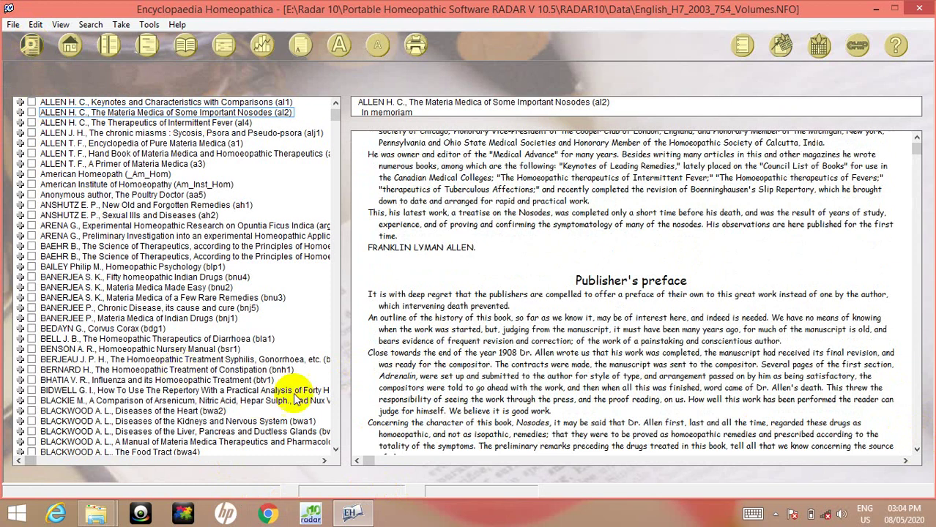
left_click(358, 516)
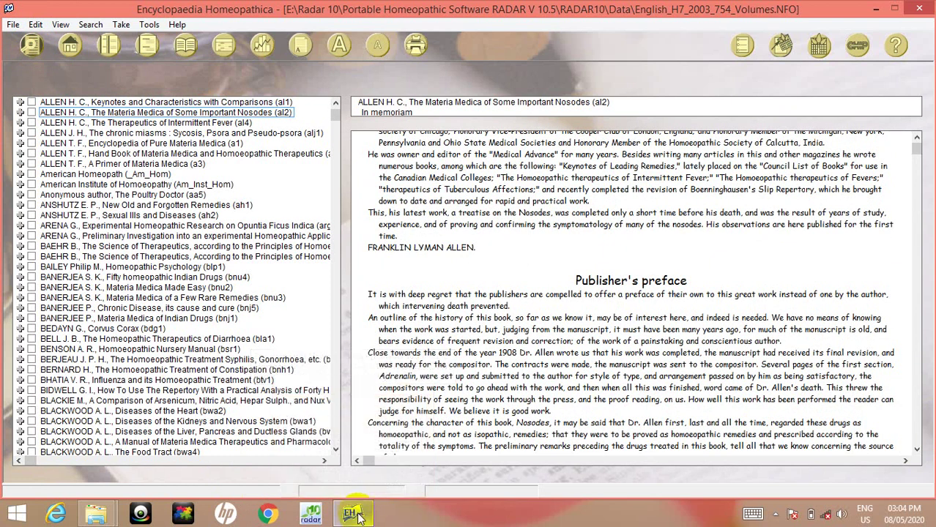
right_click(355, 515)
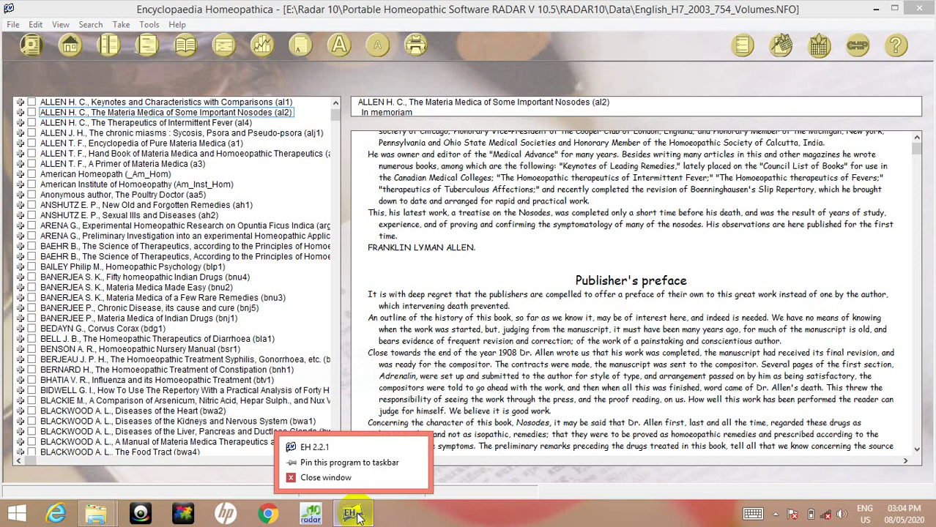
left_click(359, 469)
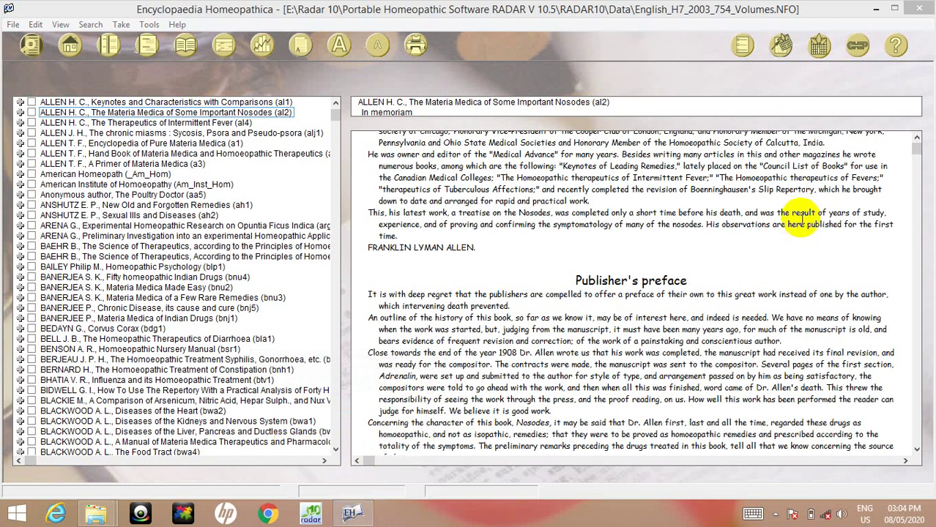
left_click(913, 16)
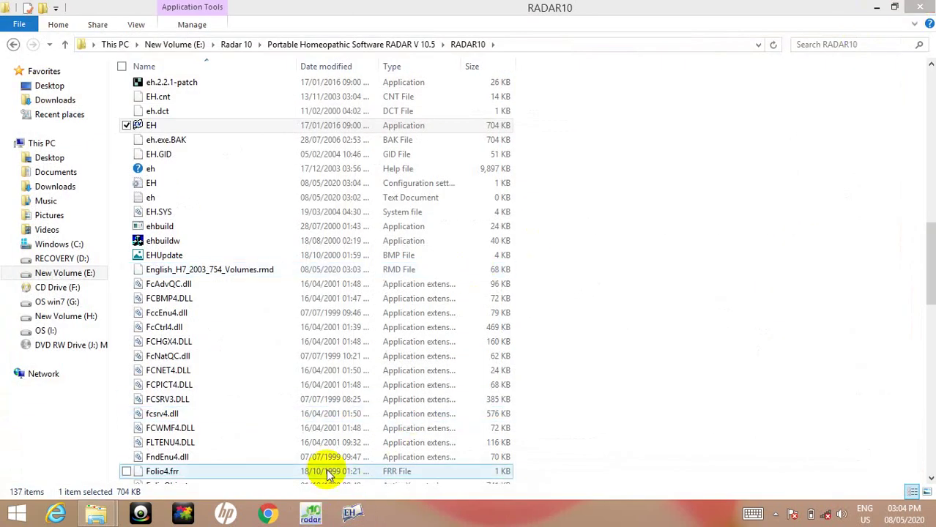
Step: Create a desktop shortcut for the EH application in the RADAR10 folder
right_click(177, 127)
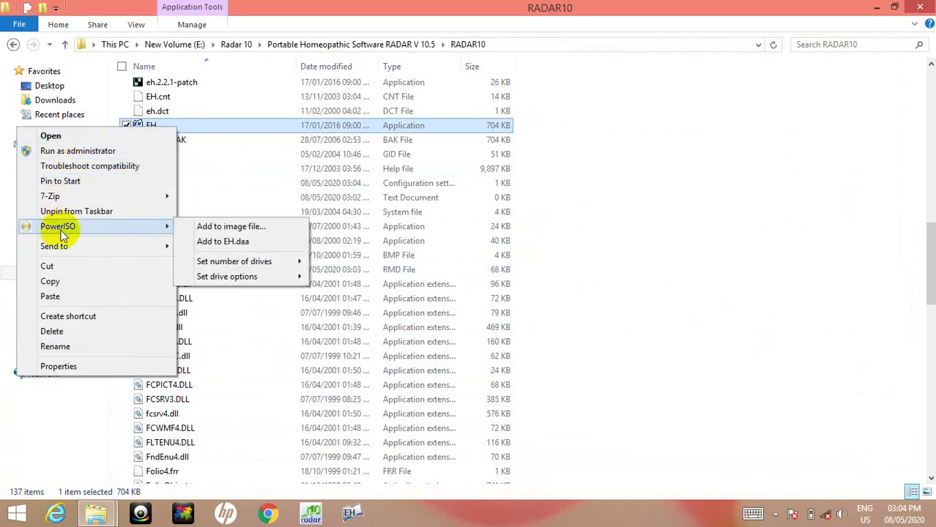
mouse_move(152, 247)
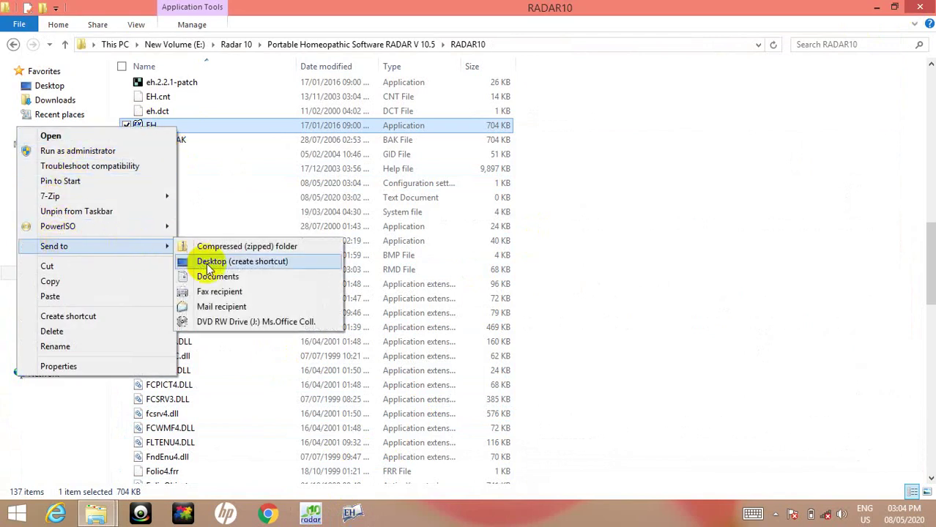
left_click(207, 264)
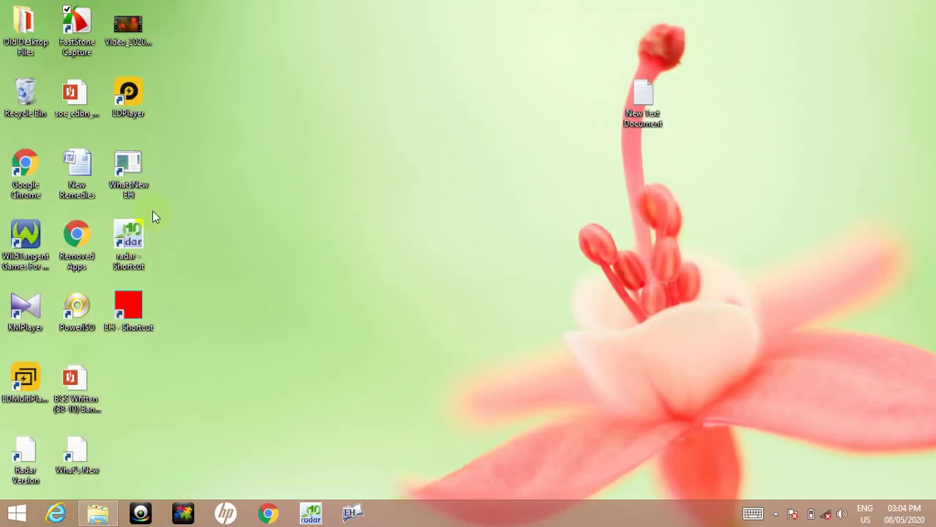
left_click(86, 21)
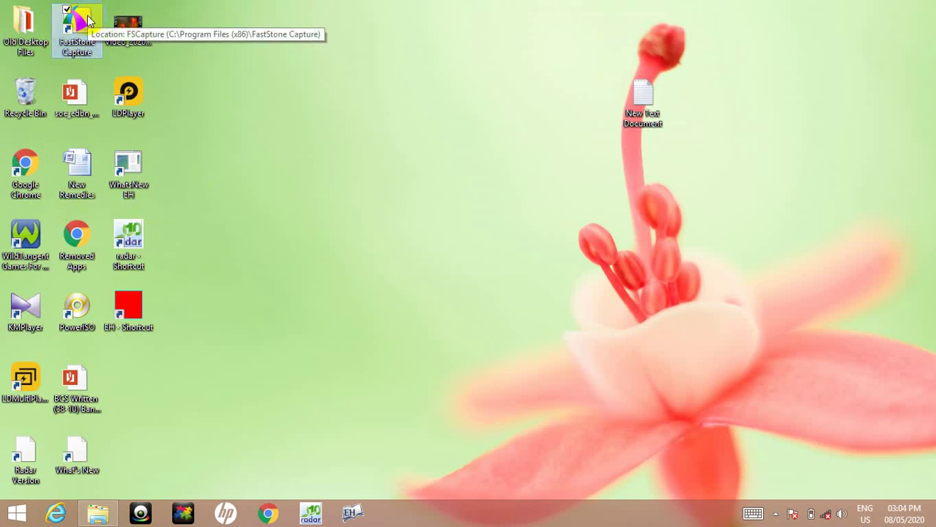